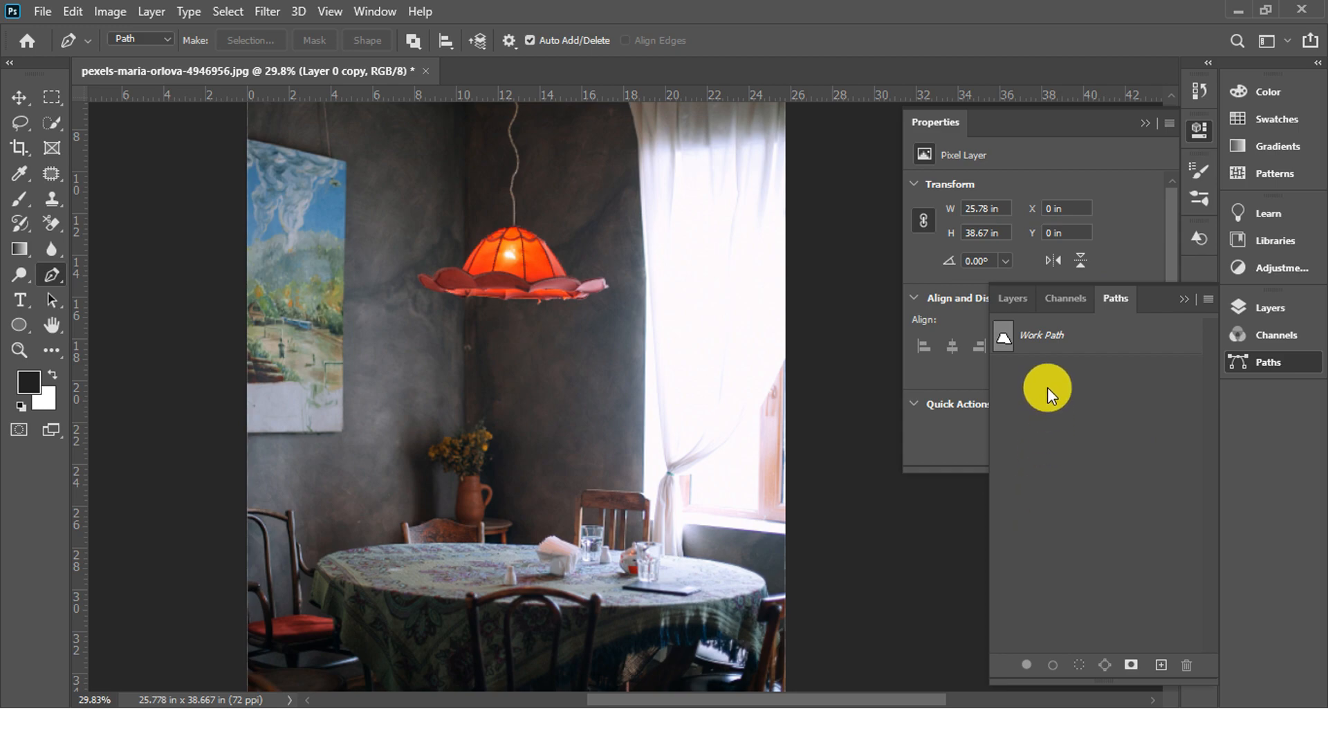
# Step: Delete the existing work path and draw a closed light-cone path from the lampshade's lower rim to the table, with a curved bottom edge
pyautogui.moveTo(1041, 335); pyautogui.dragTo(1162, 666)
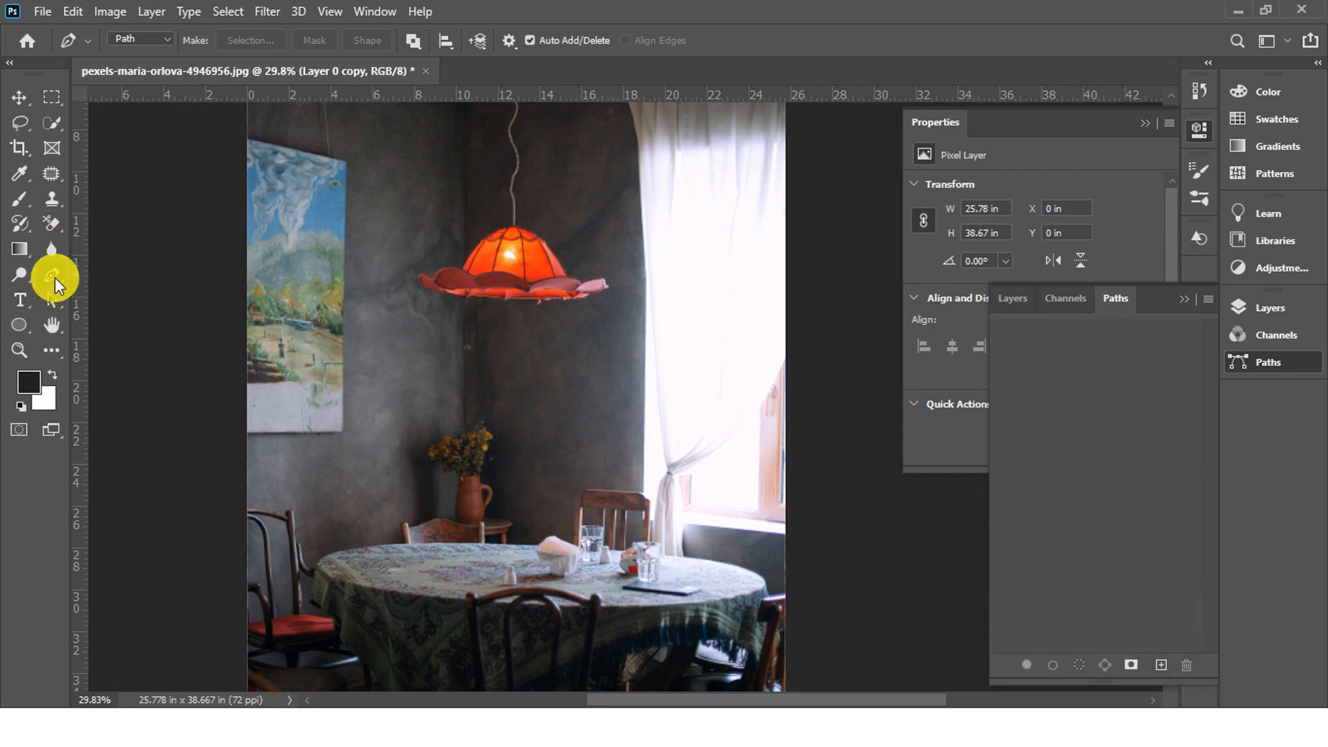
pyautogui.scroll(5, 439, 282)
pyautogui.click(399, 303)
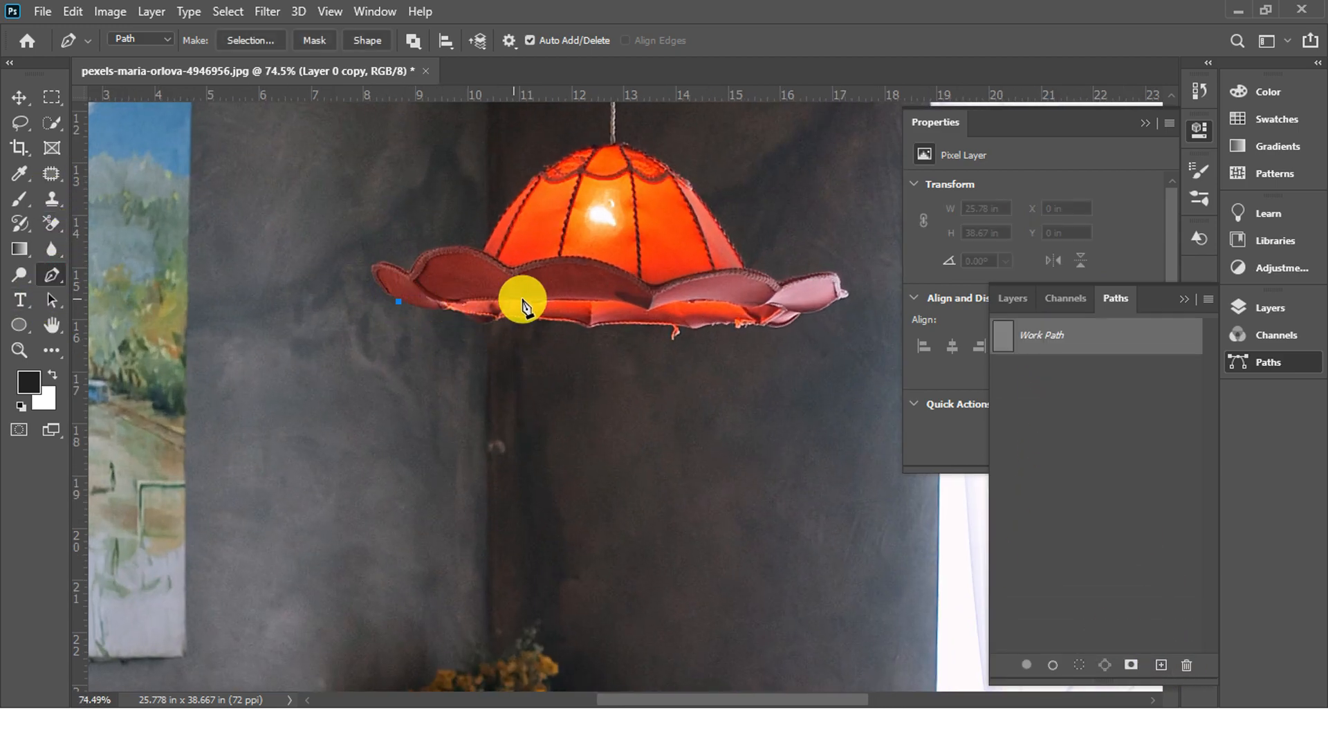
pyautogui.click(546, 299)
pyautogui.click(572, 299)
pyautogui.click(772, 301)
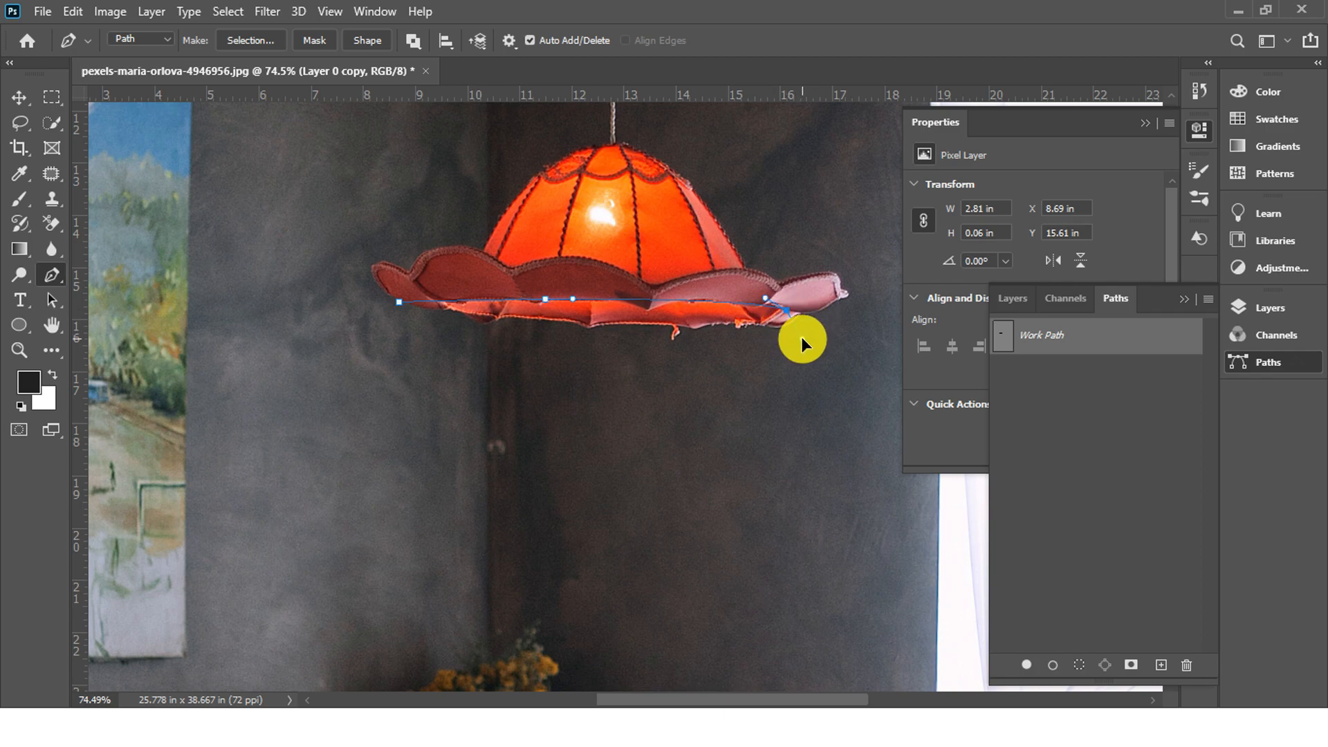
pyautogui.click(801, 337)
pyautogui.scroll(-5, 830, 522)
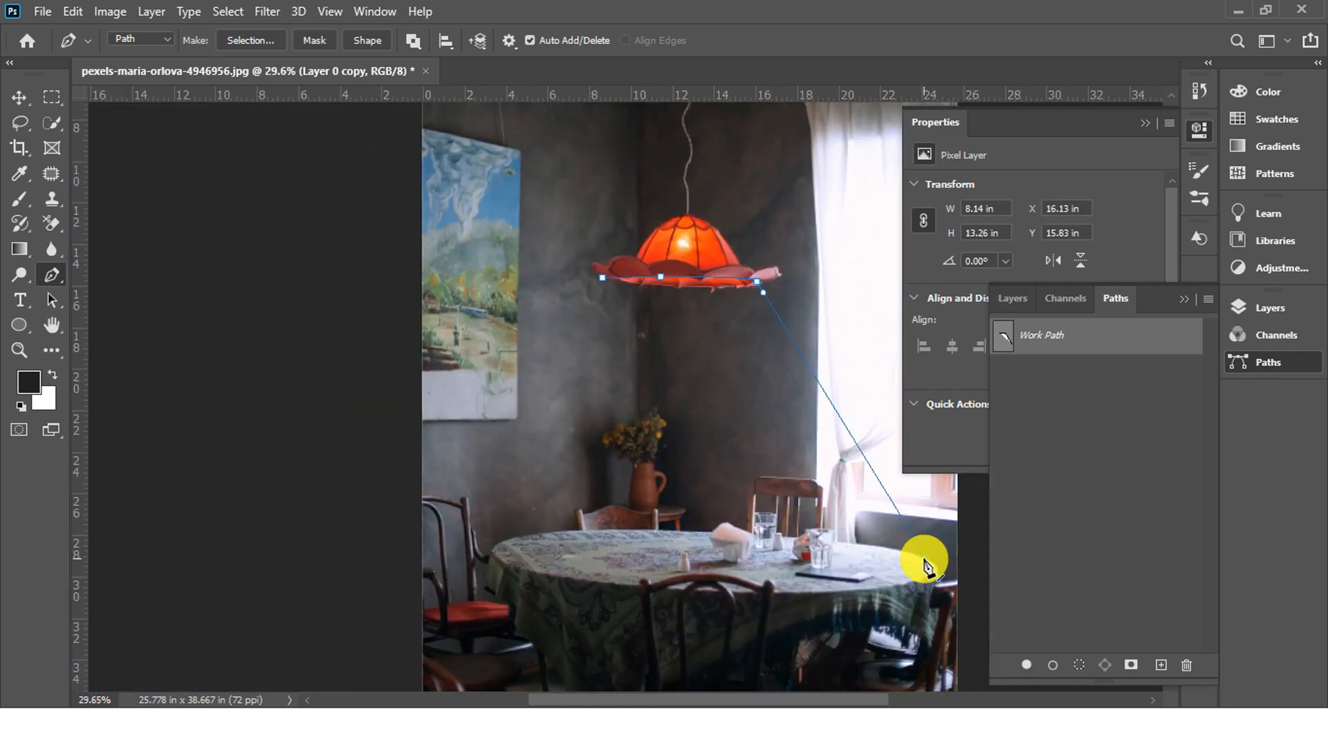
pyautogui.click(927, 557)
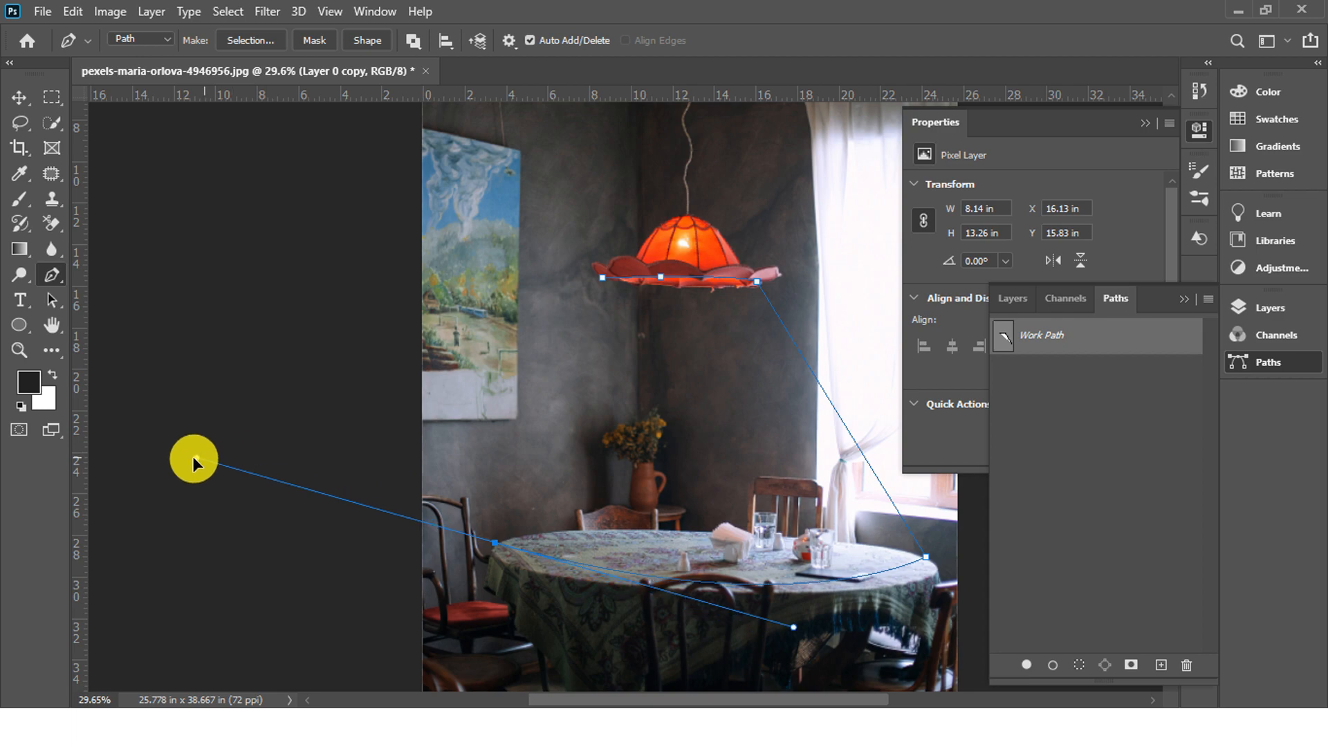
pyautogui.moveTo(194, 459); pyautogui.dragTo(540, 497)
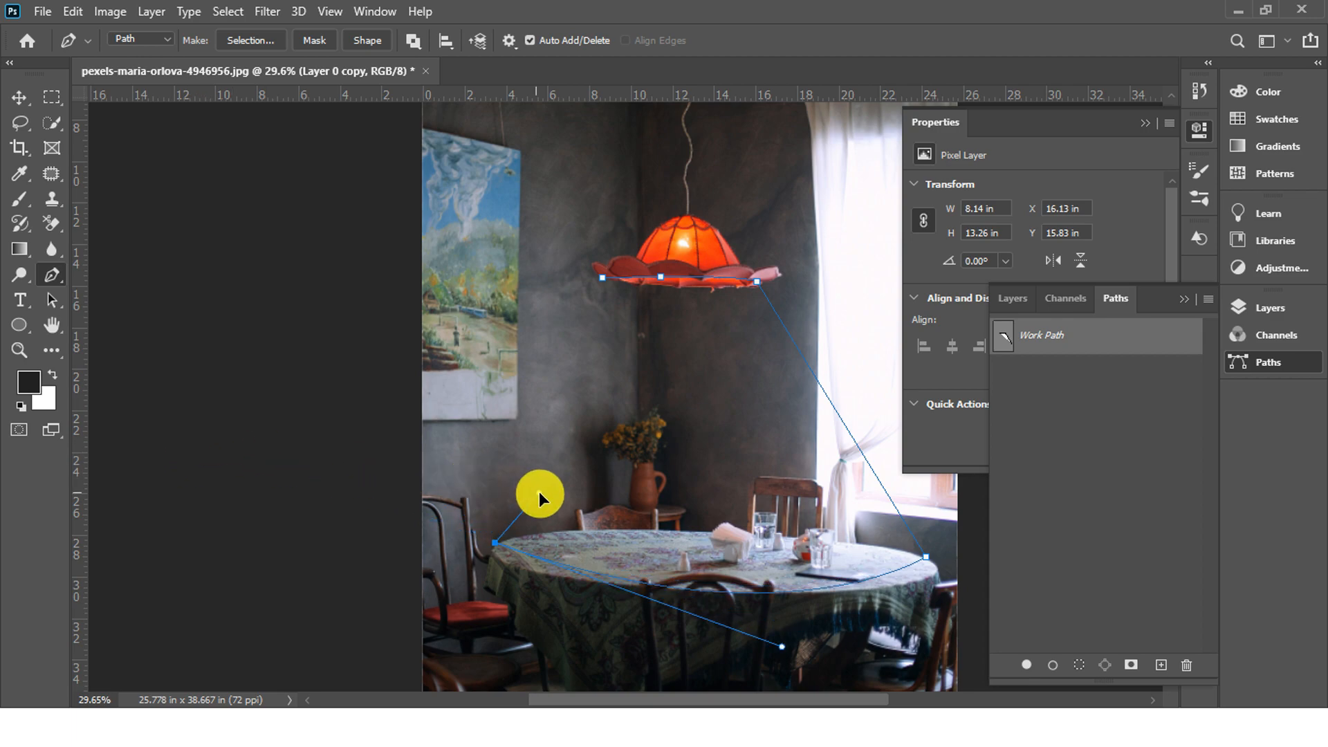
pyautogui.click(602, 278)
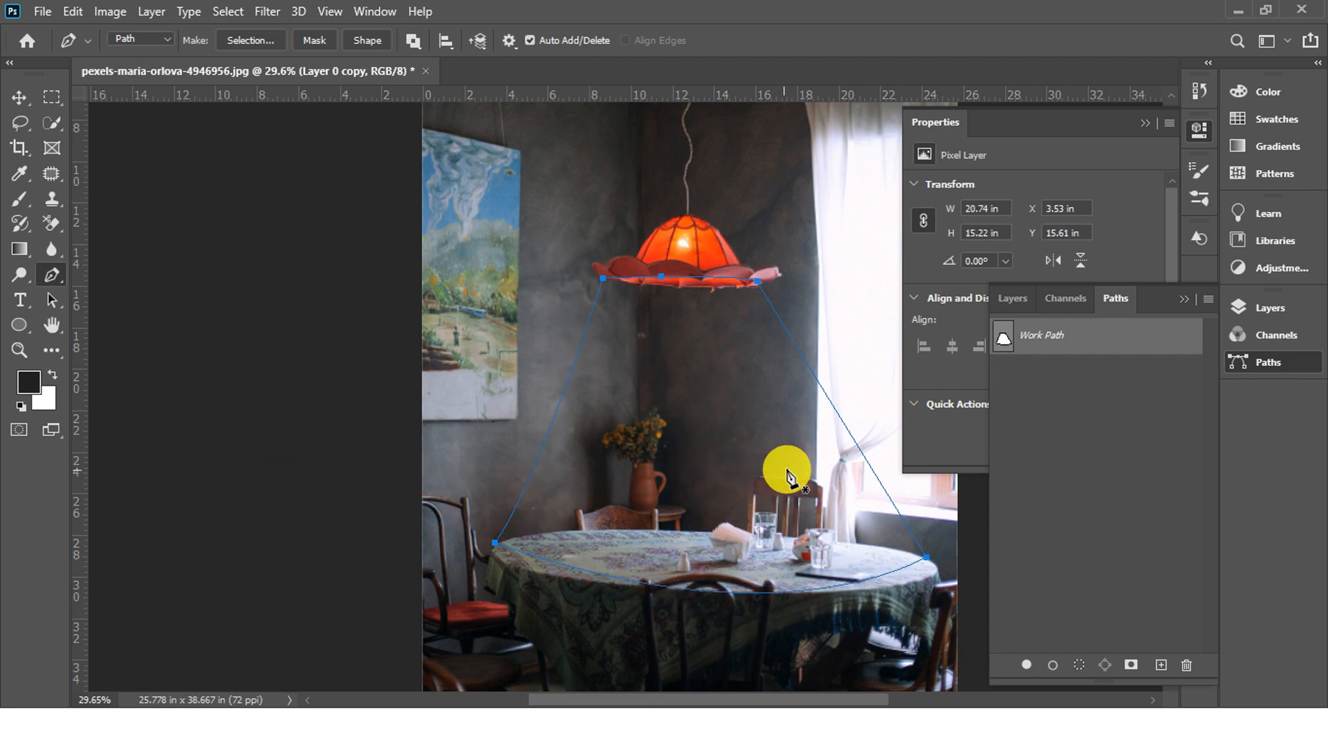
# Step: Save the light-cone work path under the name "light" and deselect it
pyautogui.doubleClick(1091, 339)
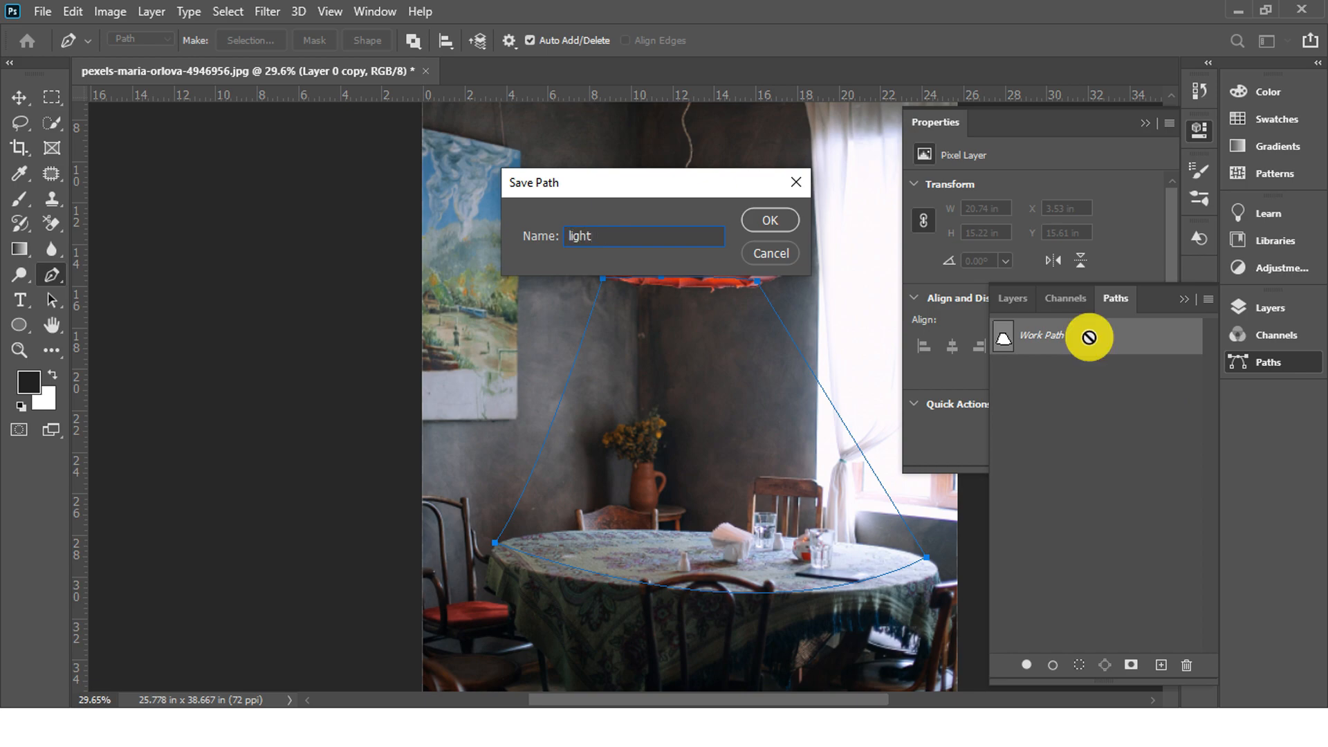
pyautogui.click(770, 220)
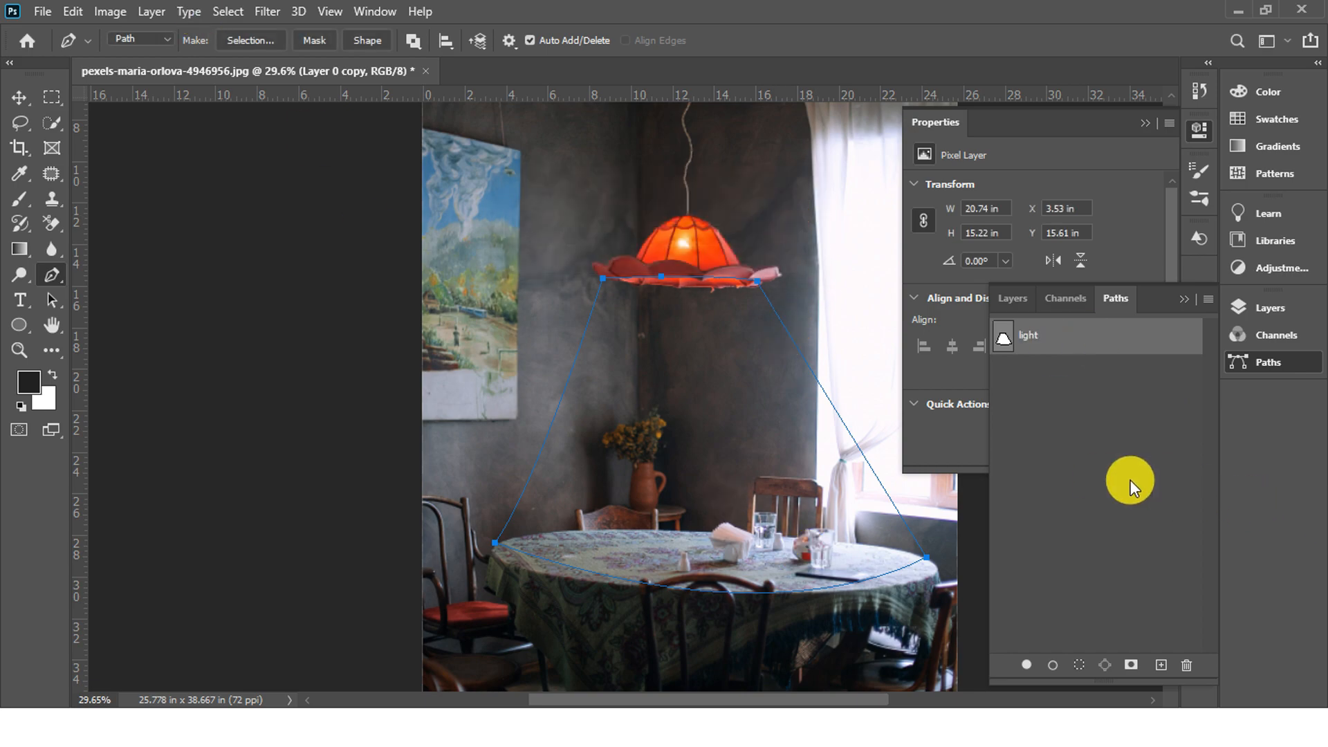
pyautogui.click(1131, 480)
pyautogui.click(1013, 299)
pyautogui.click(1115, 298)
pyautogui.click(1058, 338)
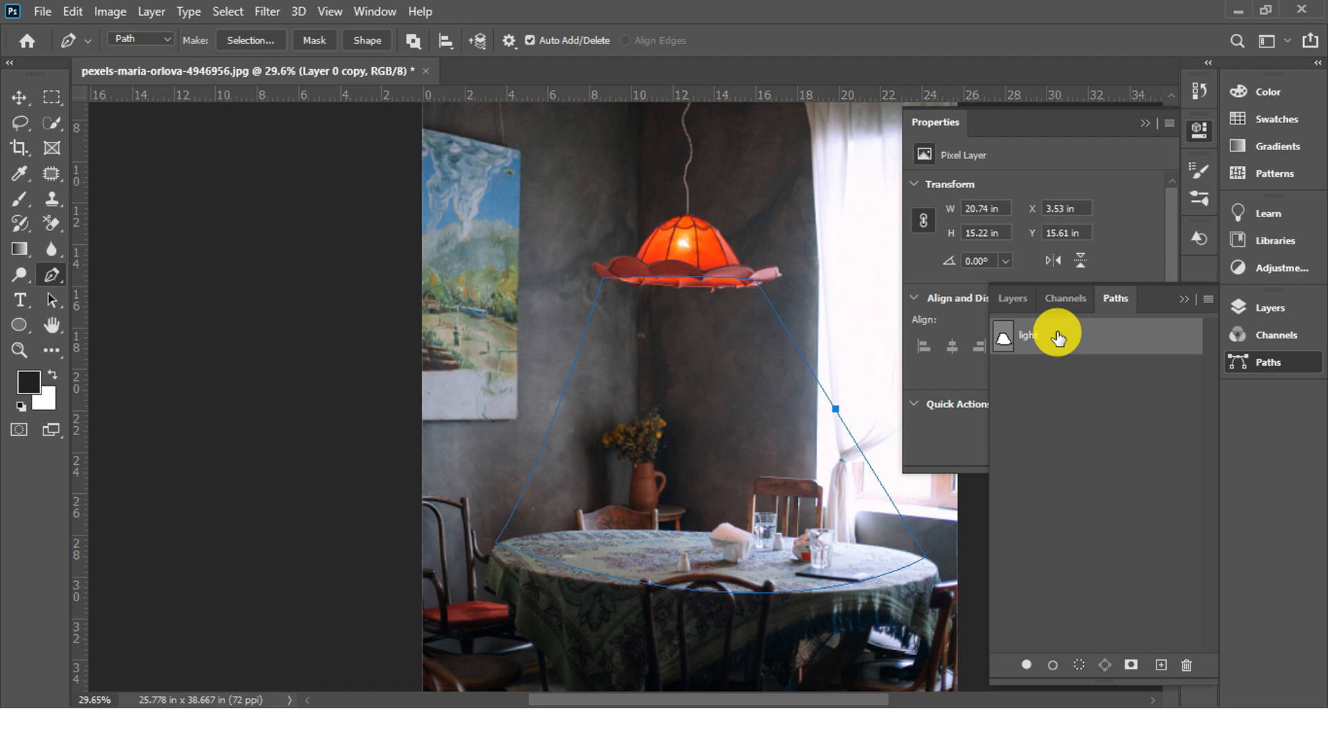
pyautogui.click(1064, 410)
# Step: Add a new empty layer above Layer 0 copy and load the light path as a selection
pyautogui.click(1013, 298)
pyautogui.click(1156, 665)
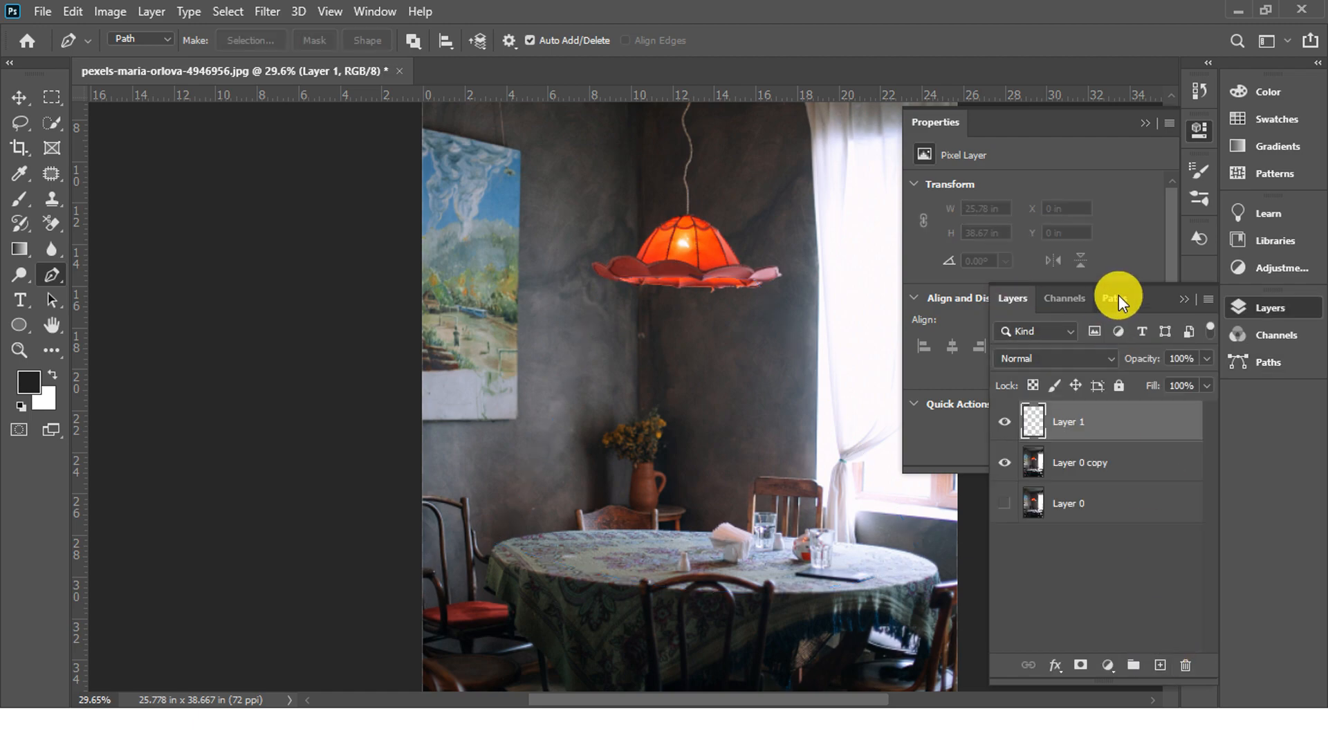
pyautogui.click(1115, 298)
pyautogui.click(1070, 338)
pyautogui.click(1078, 665)
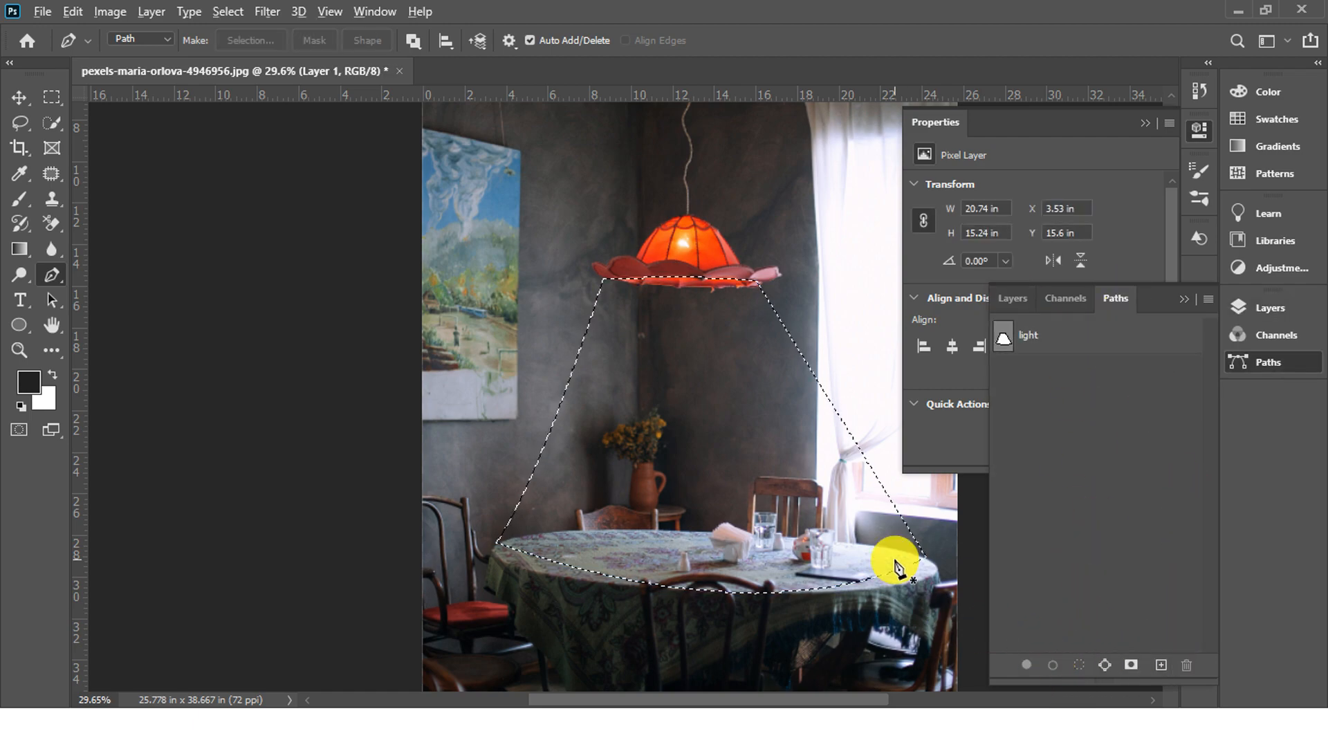
# Step: Fill the cone selection on Layer 1 with the white background color, and hide that layer
pyautogui.hotkey('alt', 'BackSpace')
pyautogui.hotkey('ctrl', 'BackSpace')
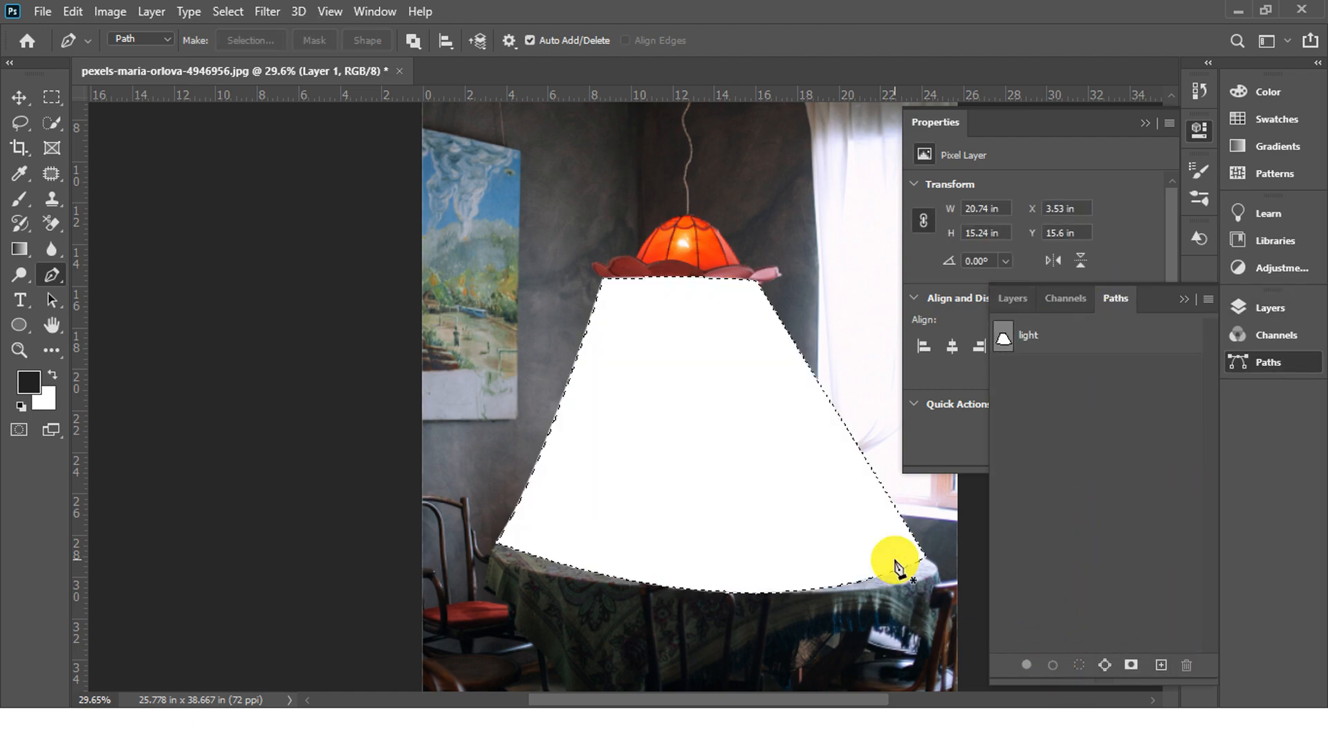
pyautogui.click(1006, 299)
pyautogui.click(1005, 423)
pyautogui.click(1074, 558)
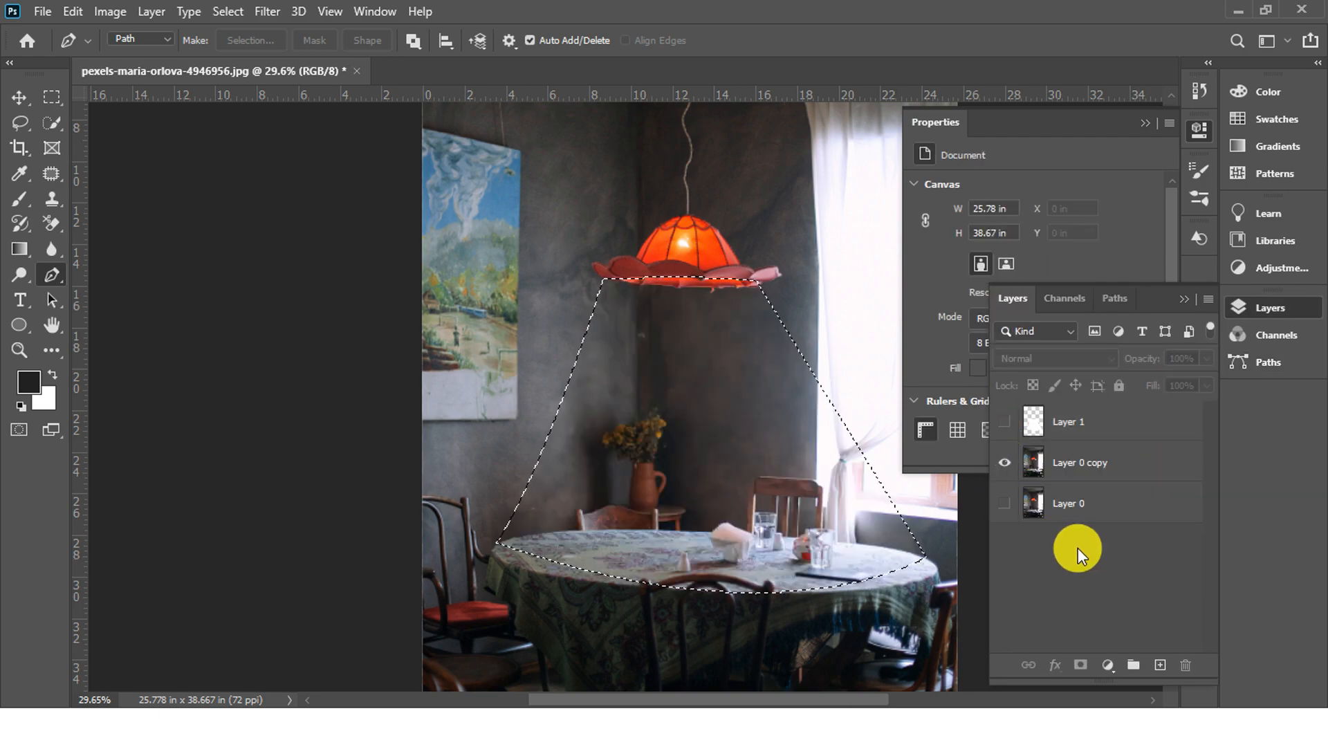
pyautogui.click(1003, 423)
pyautogui.click(1003, 423)
# Step: Add a Color Lookup adjustment layer directly above Layer 0 copy, using the LateSunset.3DL 3DLUT file
pyautogui.click(1079, 460)
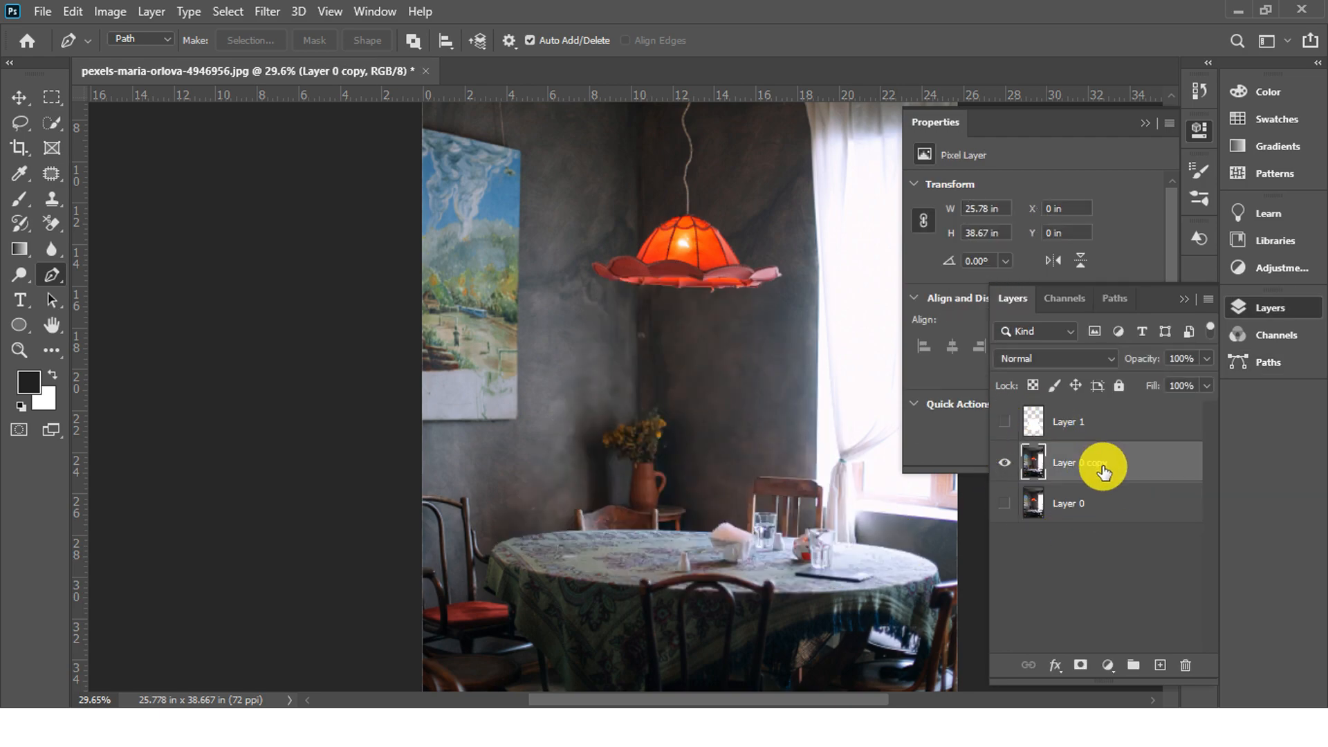
pyautogui.click(1164, 669)
pyautogui.hotkey('ctrl', 'z')
pyautogui.click(1108, 665)
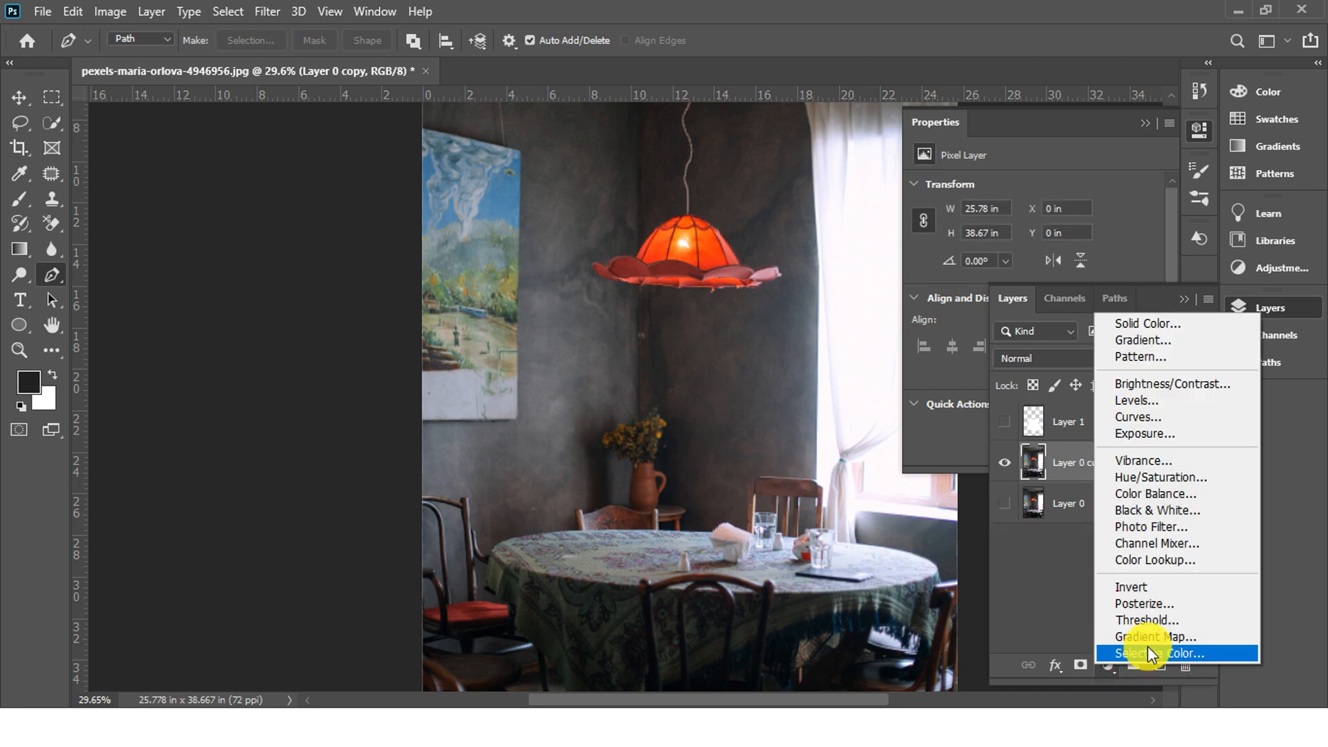
pyautogui.click(1159, 560)
pyautogui.click(996, 195)
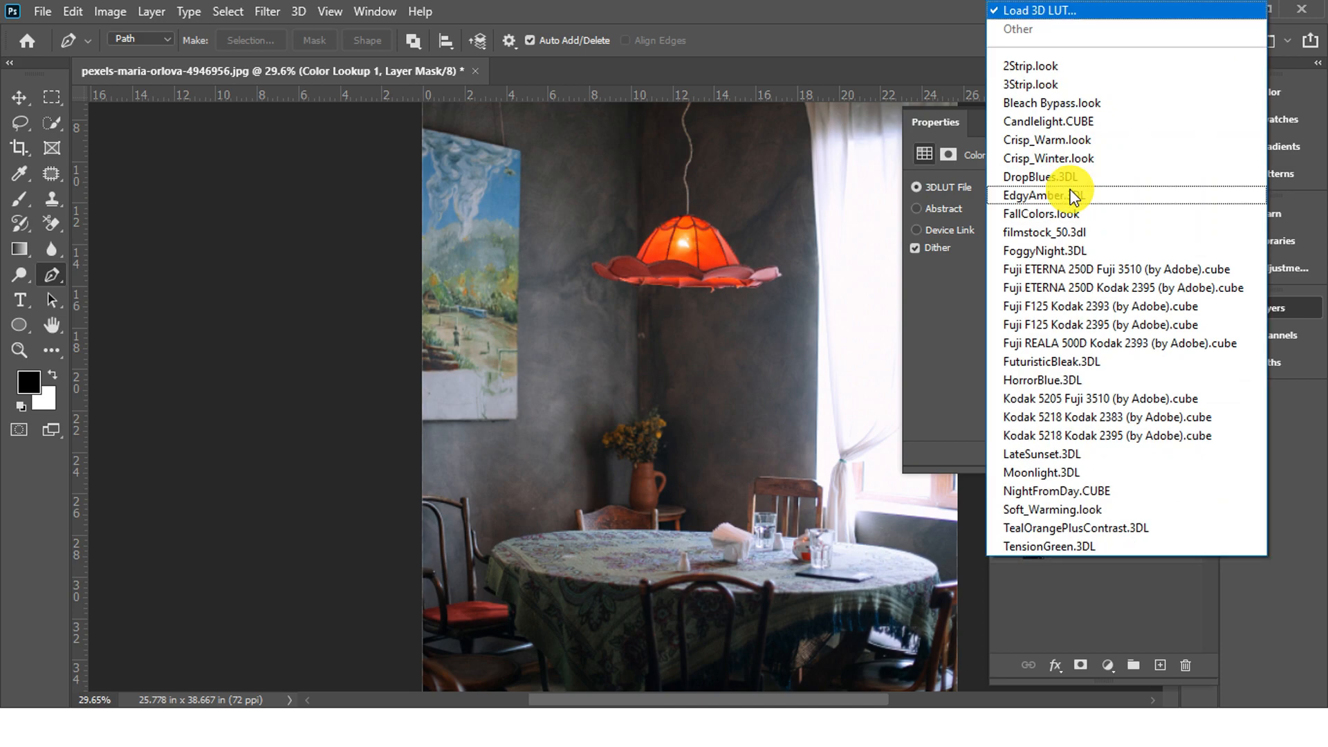
pyautogui.click(1093, 454)
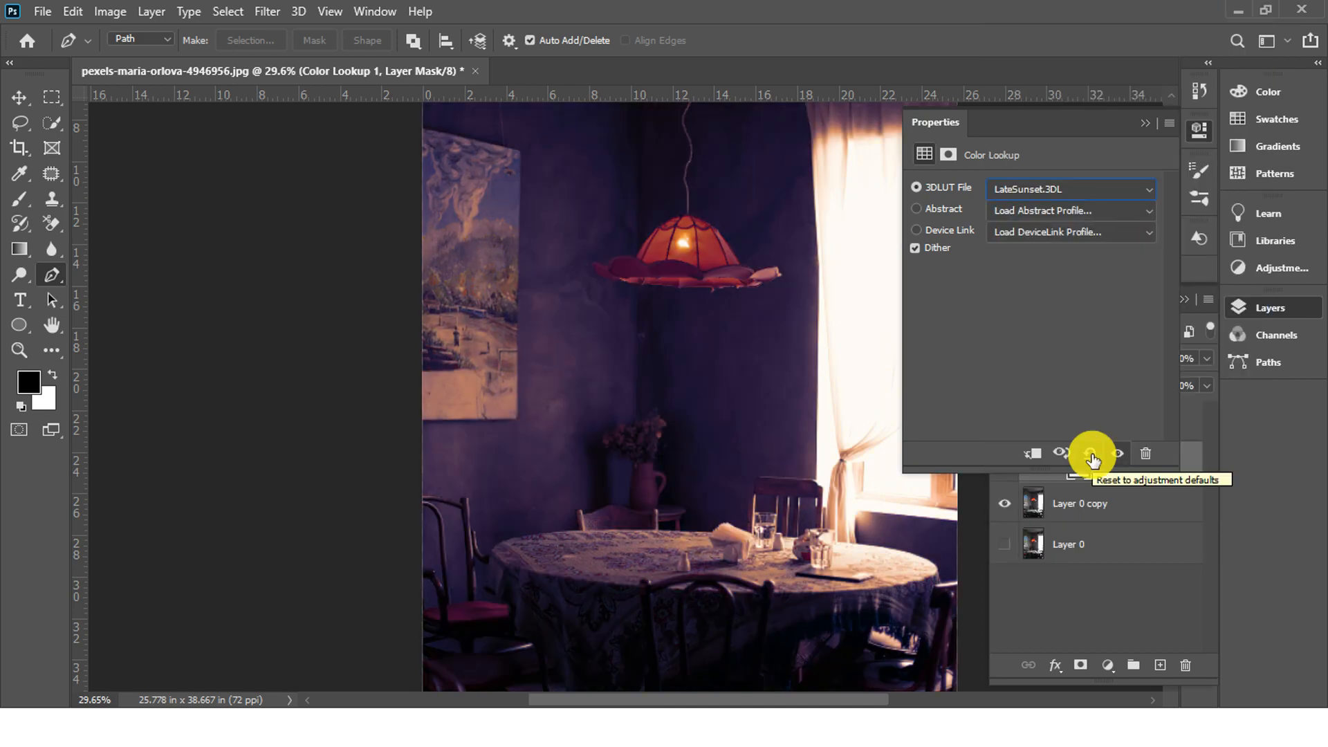
# Step: Change the Color Lookup adjustment's 3DLUT file to Moonlight.3DL and collapse its properties
pyautogui.click(1096, 190)
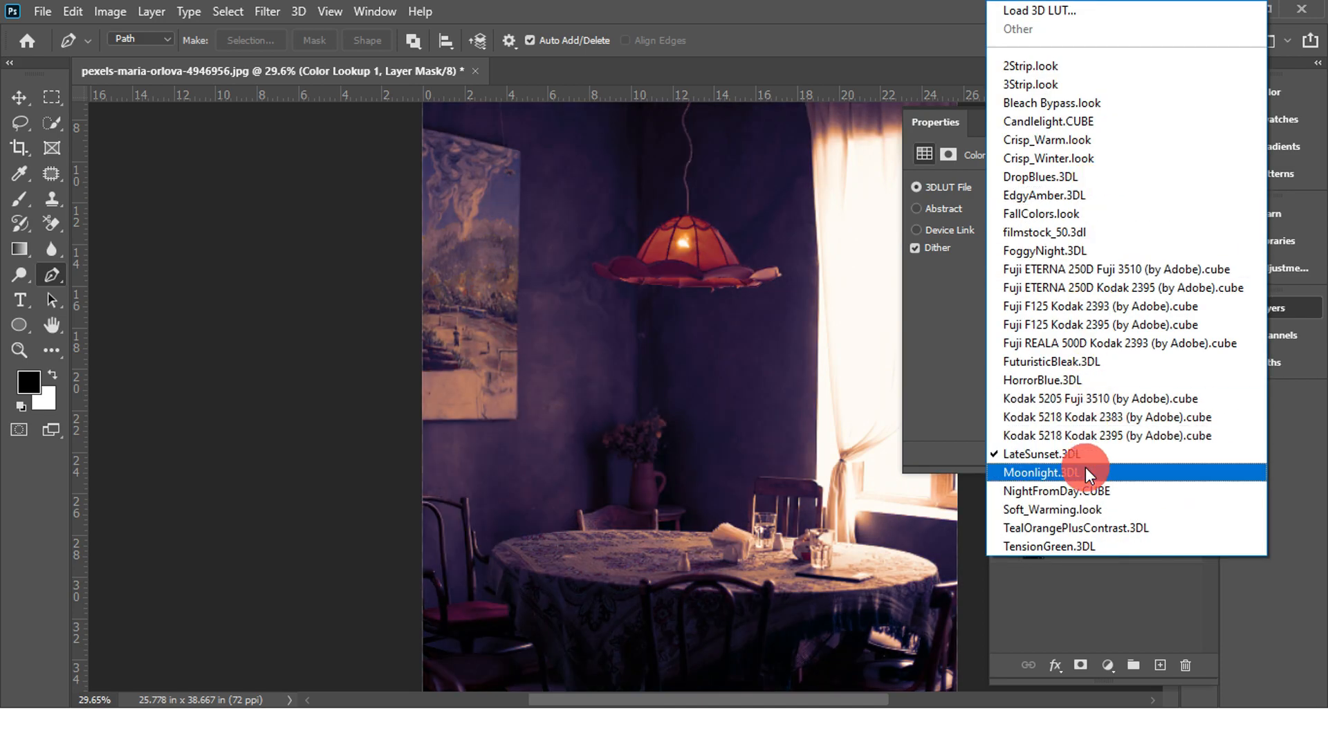
pyautogui.click(1086, 545)
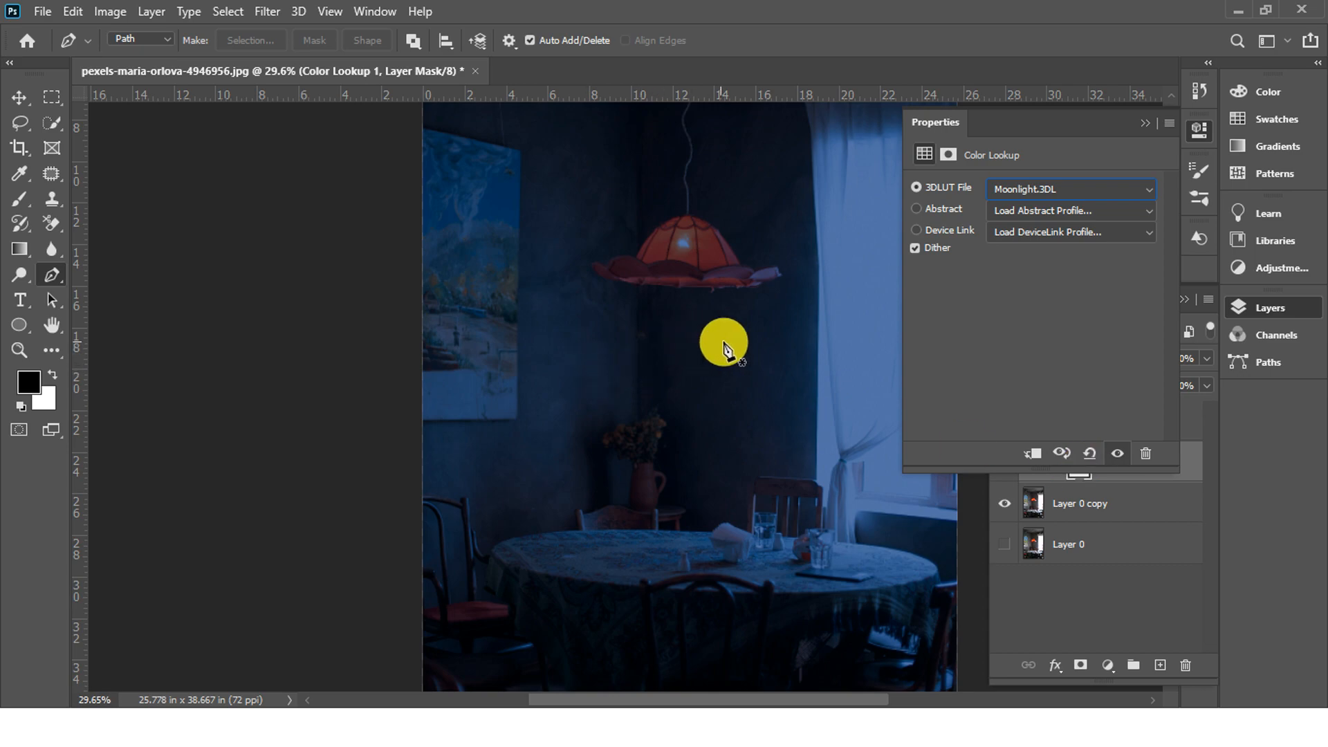
pyautogui.click(1145, 123)
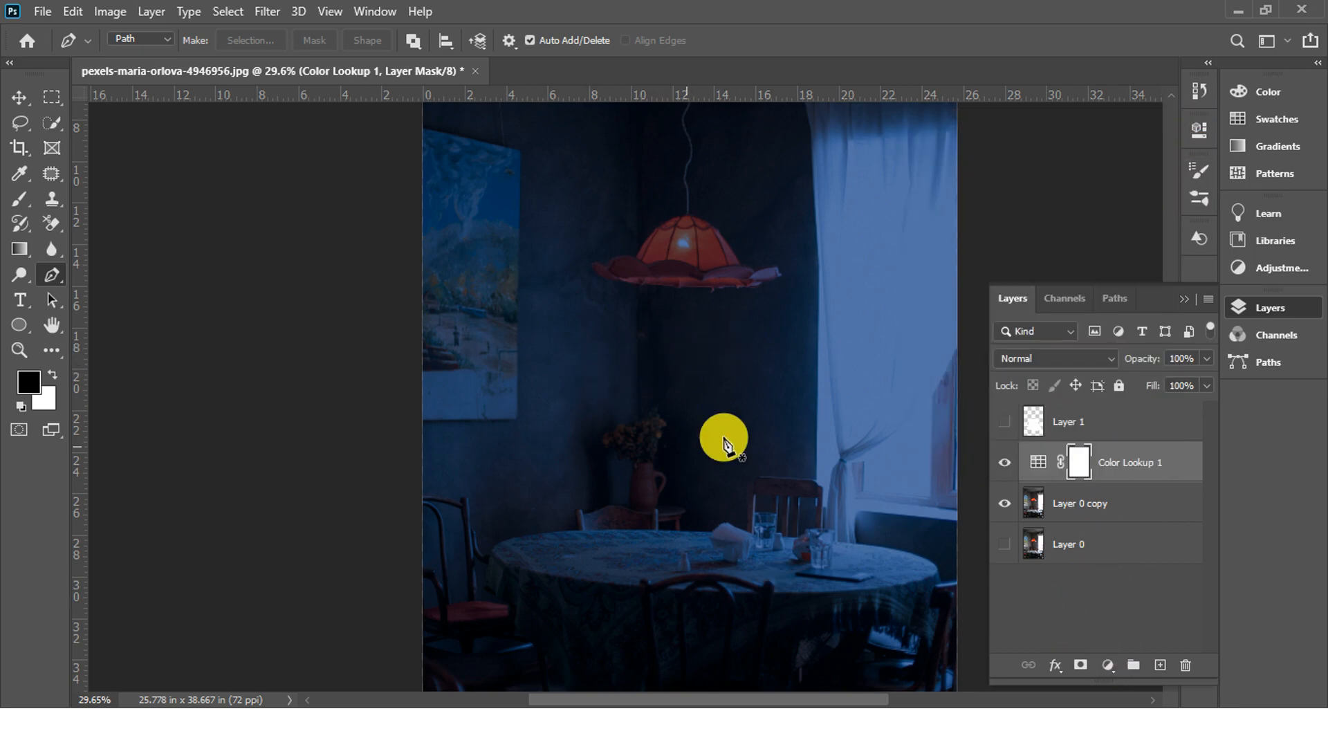
# Step: Show the white cone on Layer 1 again and set that layer's blend mode to Soft Light
pyautogui.click(1004, 423)
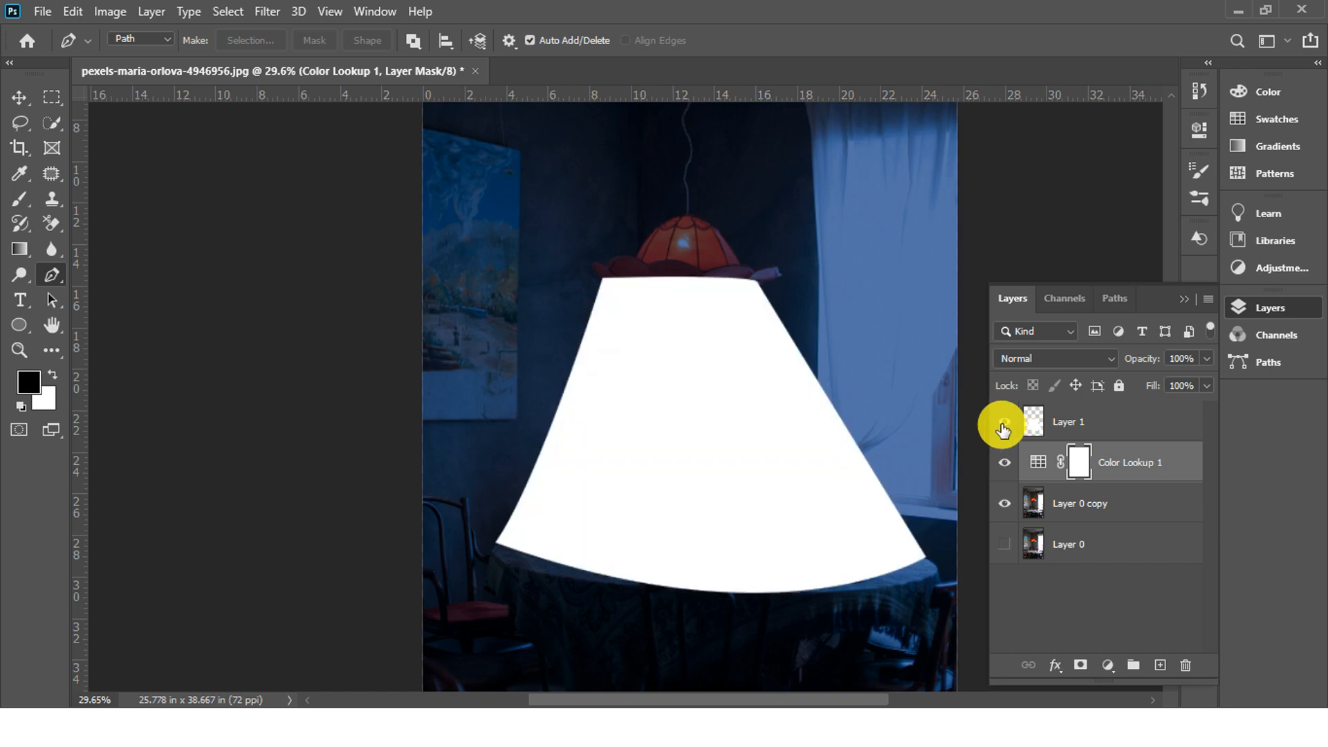
pyautogui.click(1052, 359)
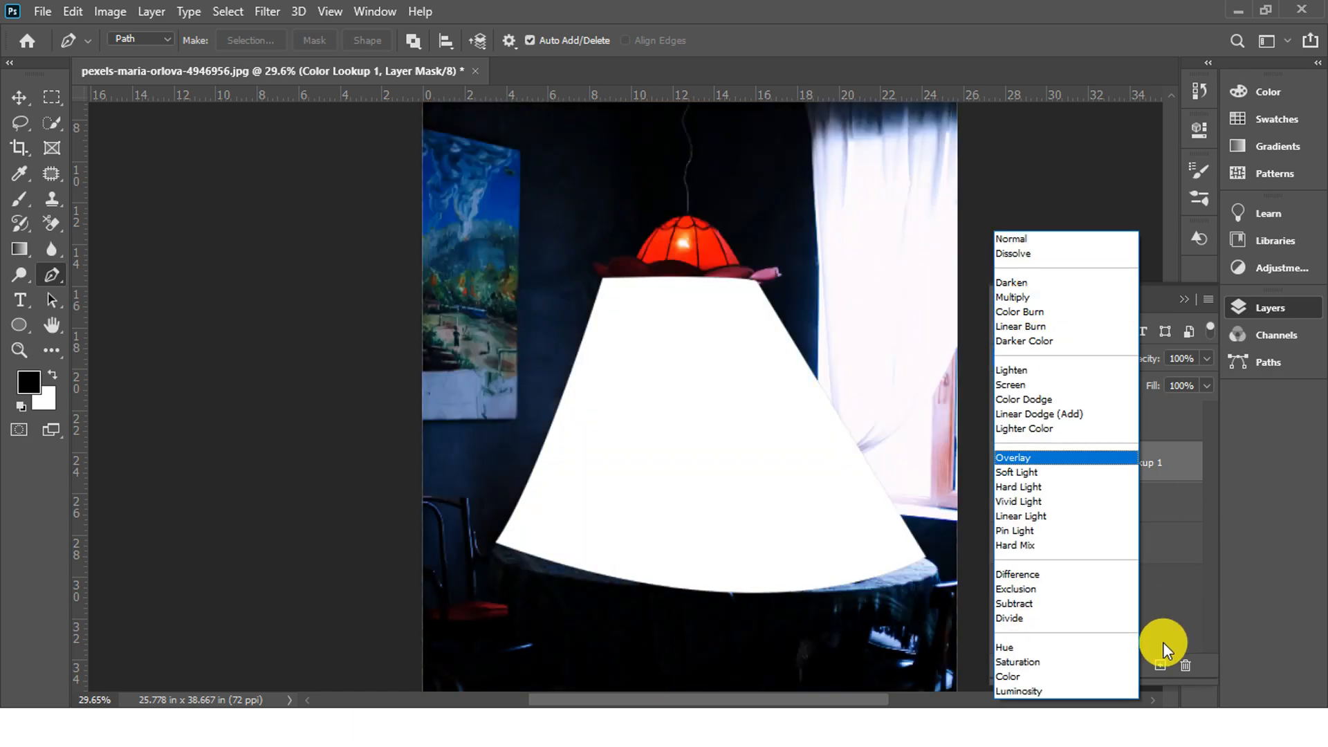
pyautogui.click(1163, 644)
pyautogui.click(1100, 423)
pyautogui.click(1040, 358)
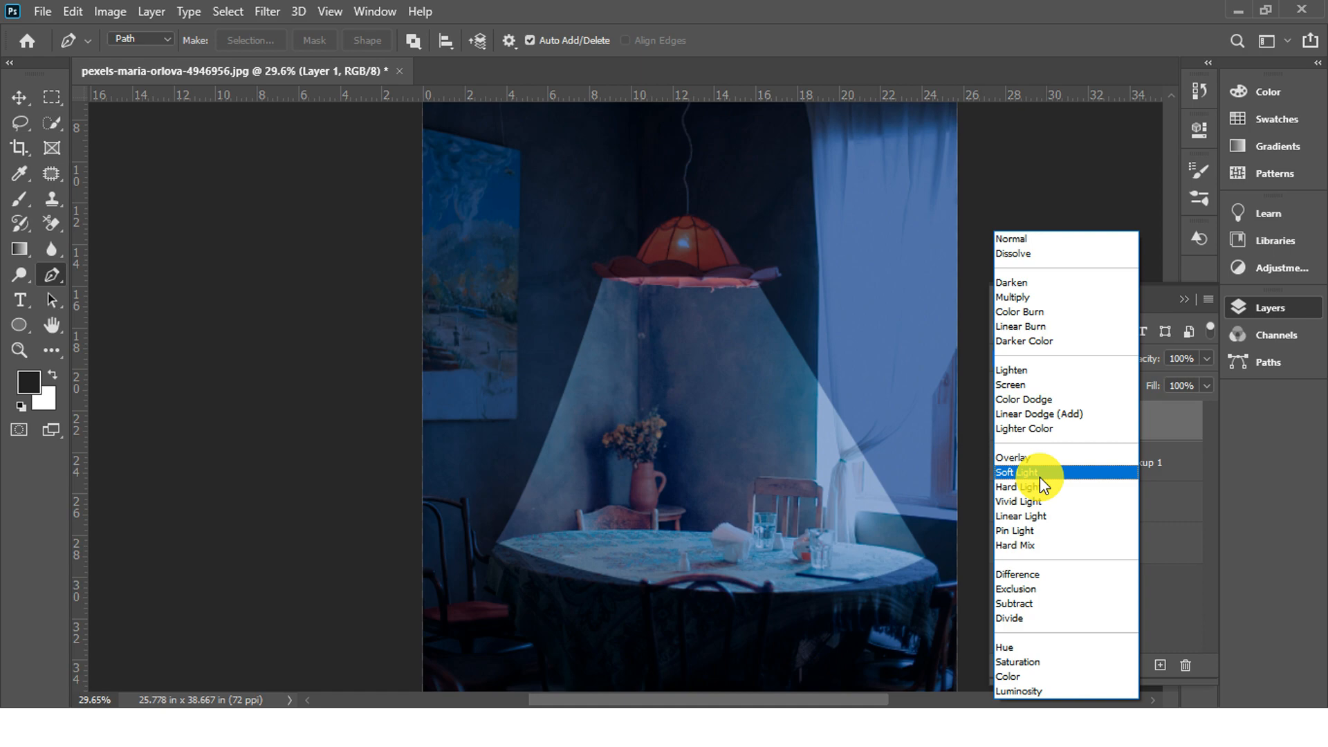
pyautogui.click(1039, 473)
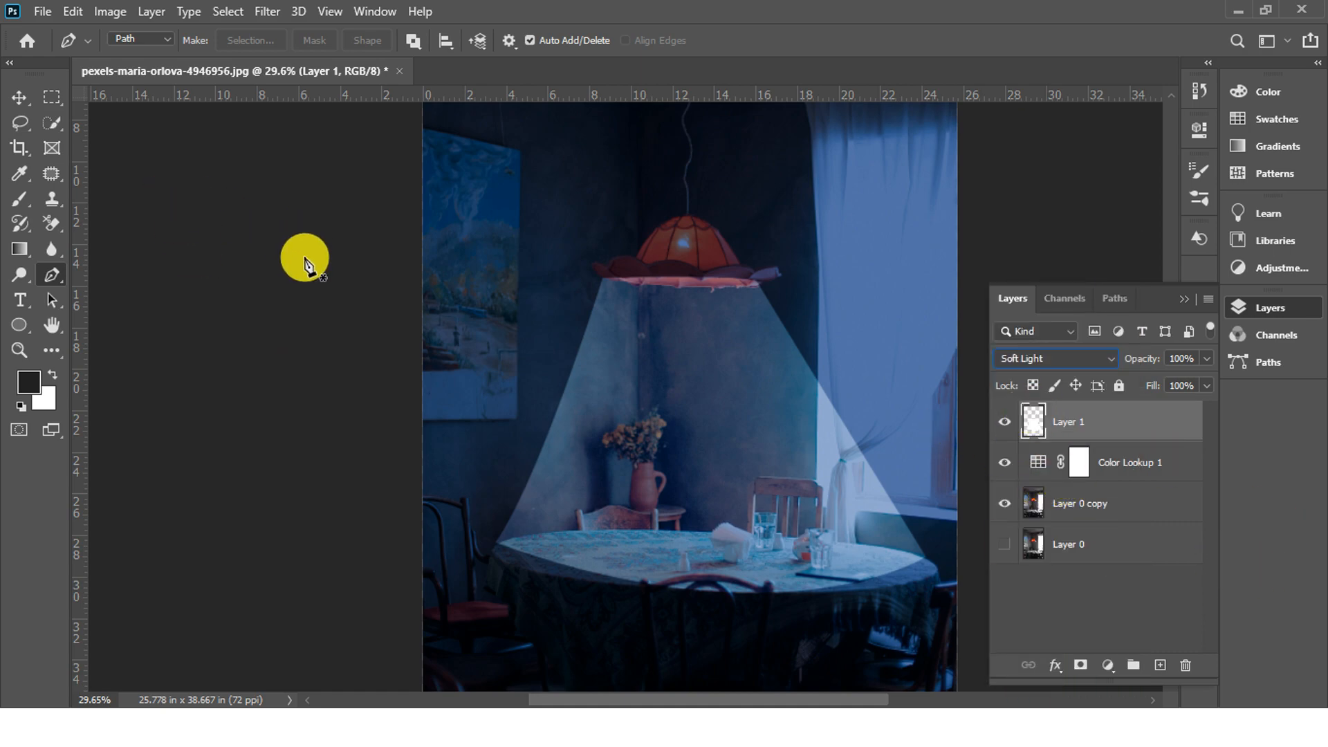
# Step: Apply a Gaussian Blur with a 55-pixel radius to Layer 1 and compare the image with the layer hidden and shown
pyautogui.click(267, 12)
pyautogui.moveTo(367, 231)
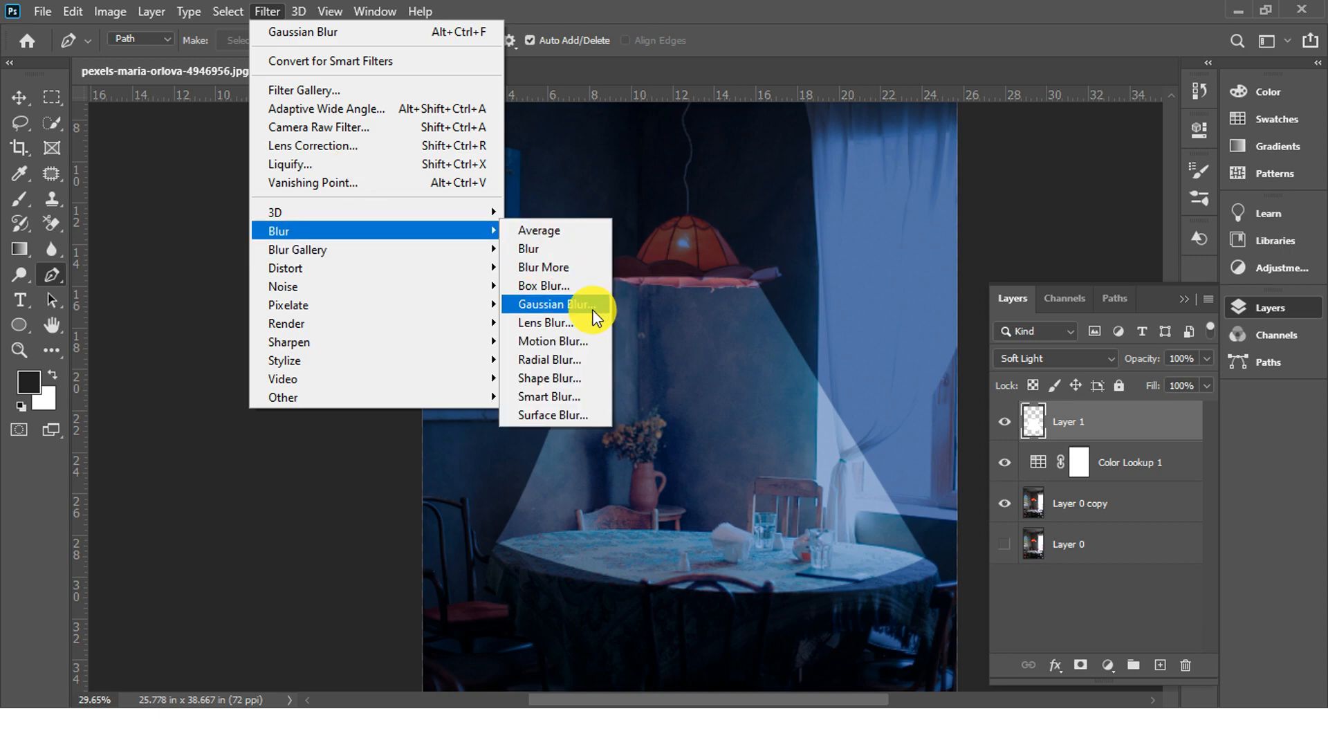
pyautogui.click(553, 305)
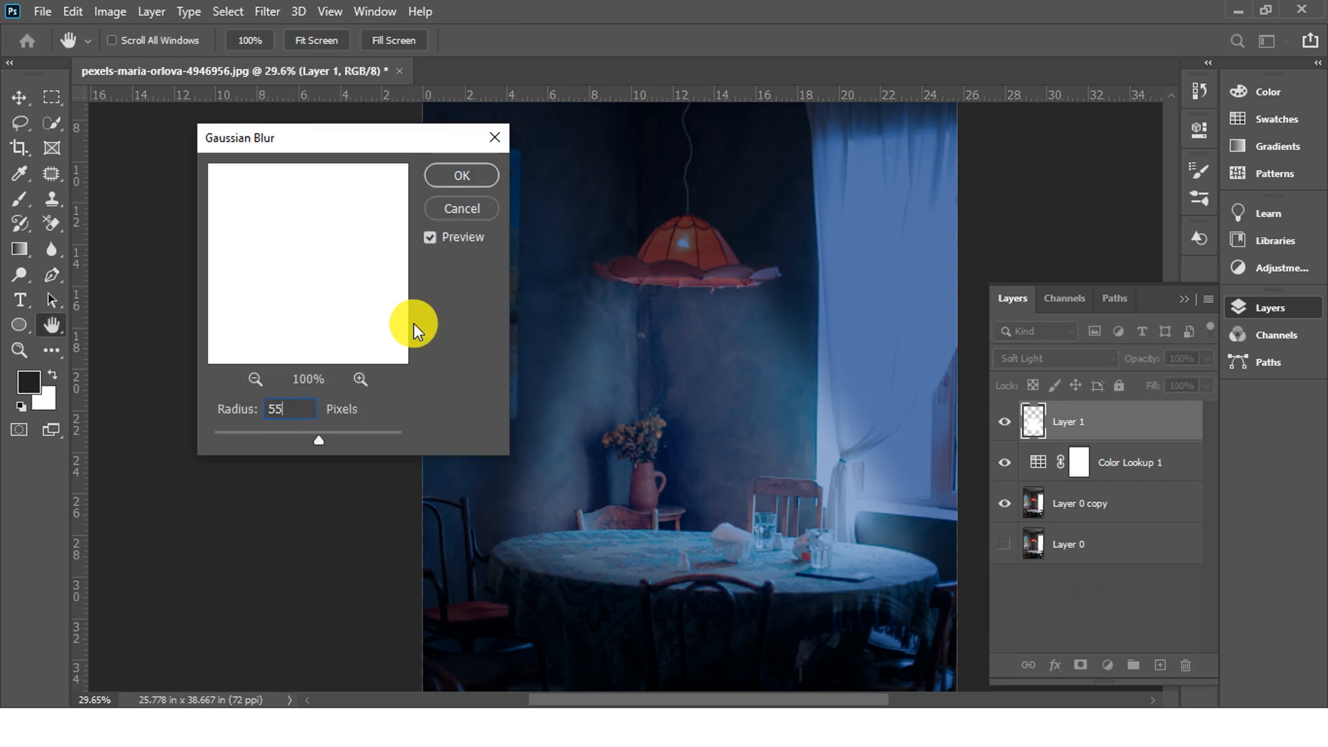
pyautogui.write('55')
pyautogui.click(461, 177)
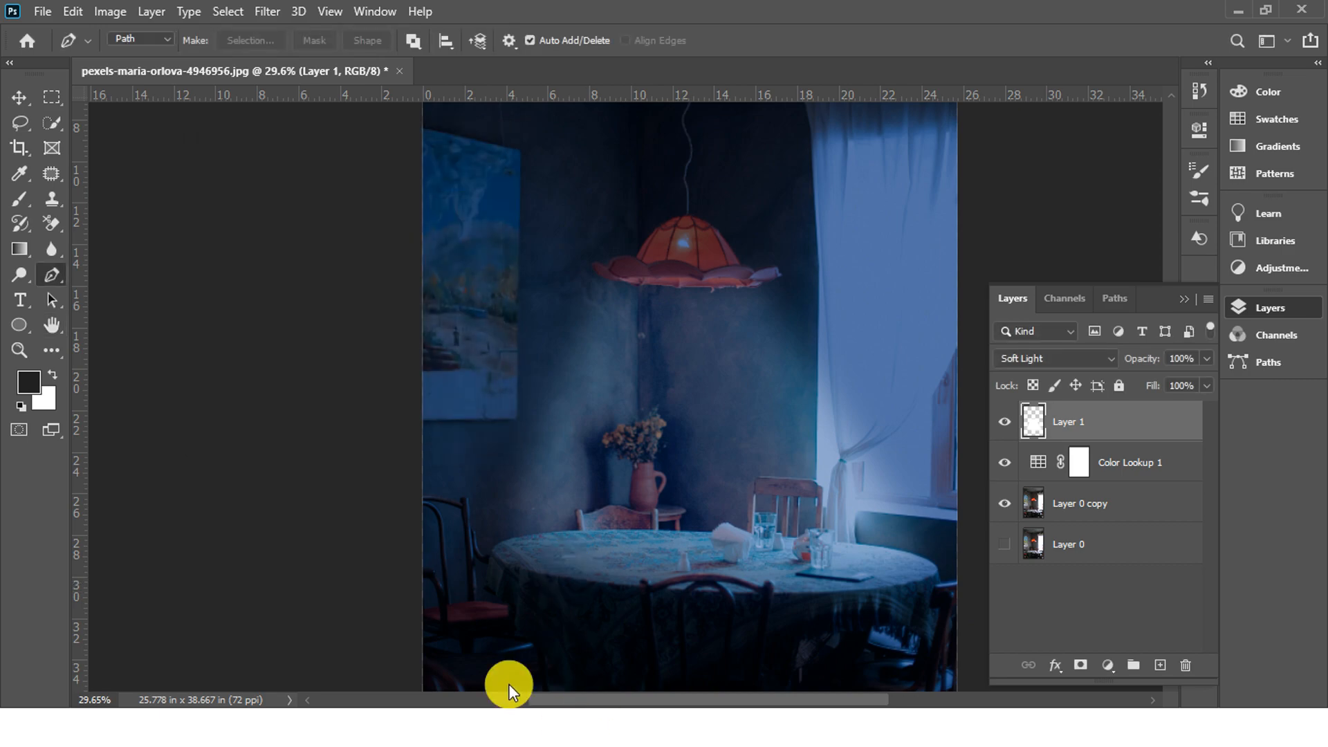
pyautogui.click(1001, 427)
pyautogui.click(1000, 427)
pyautogui.click(1001, 428)
pyautogui.click(1000, 427)
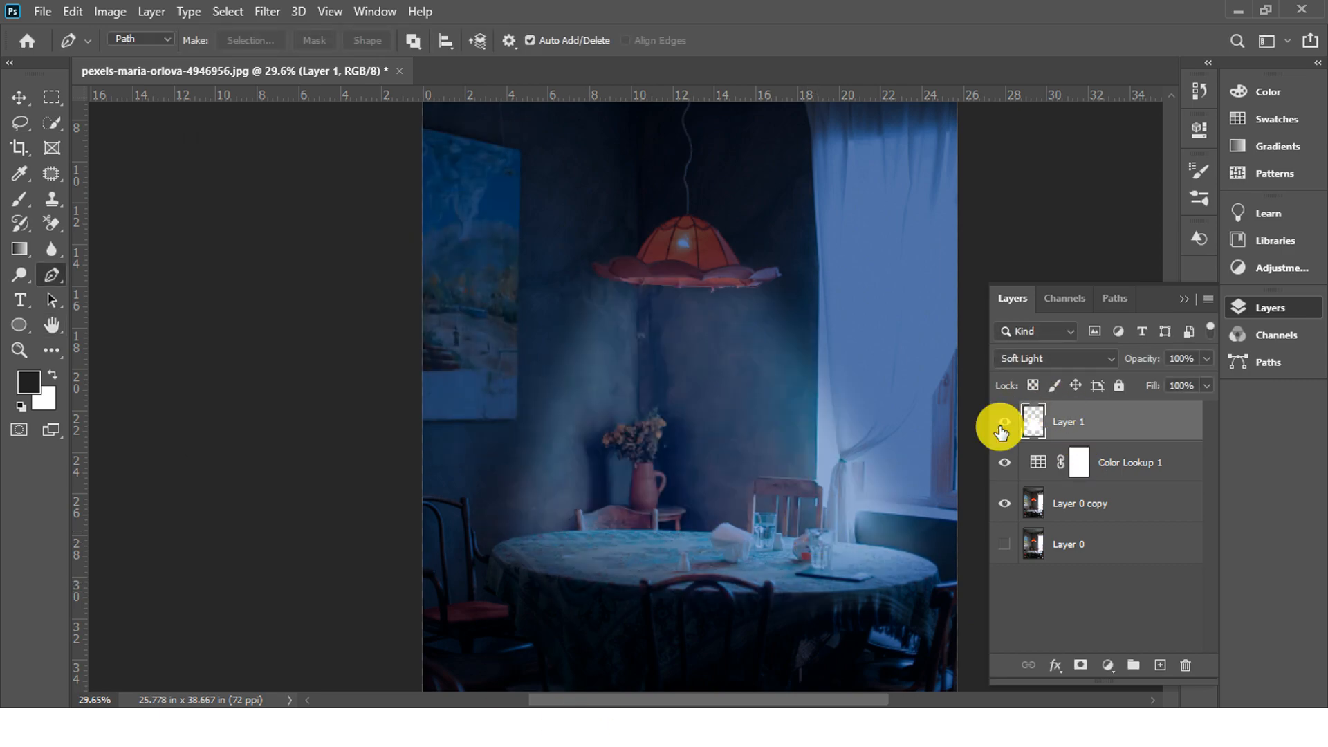
# Step: Paint black over the whole lampshade on the Color Lookup layer's mask, using a soft brush reduced to about 60 to 70 pixels
pyautogui.click(1077, 467)
pyautogui.click(21, 199)
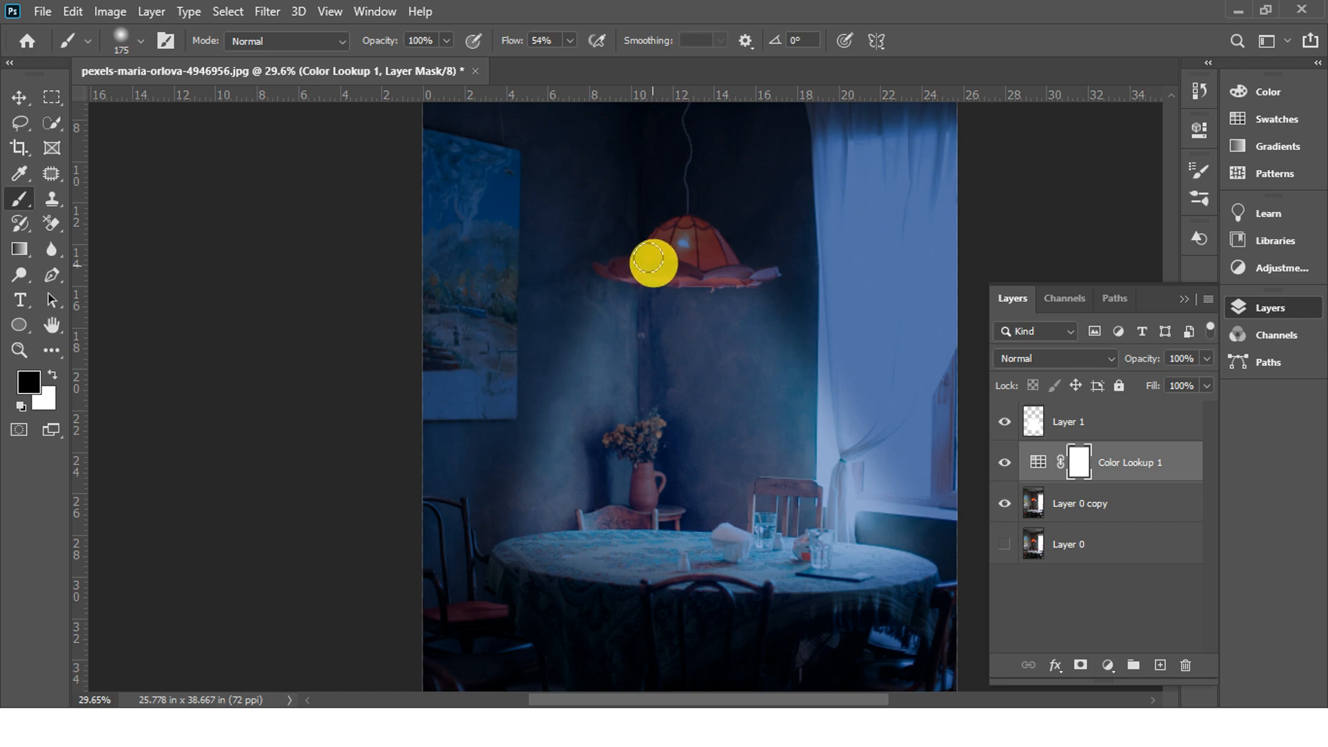
pyautogui.scroll(4, 706, 213)
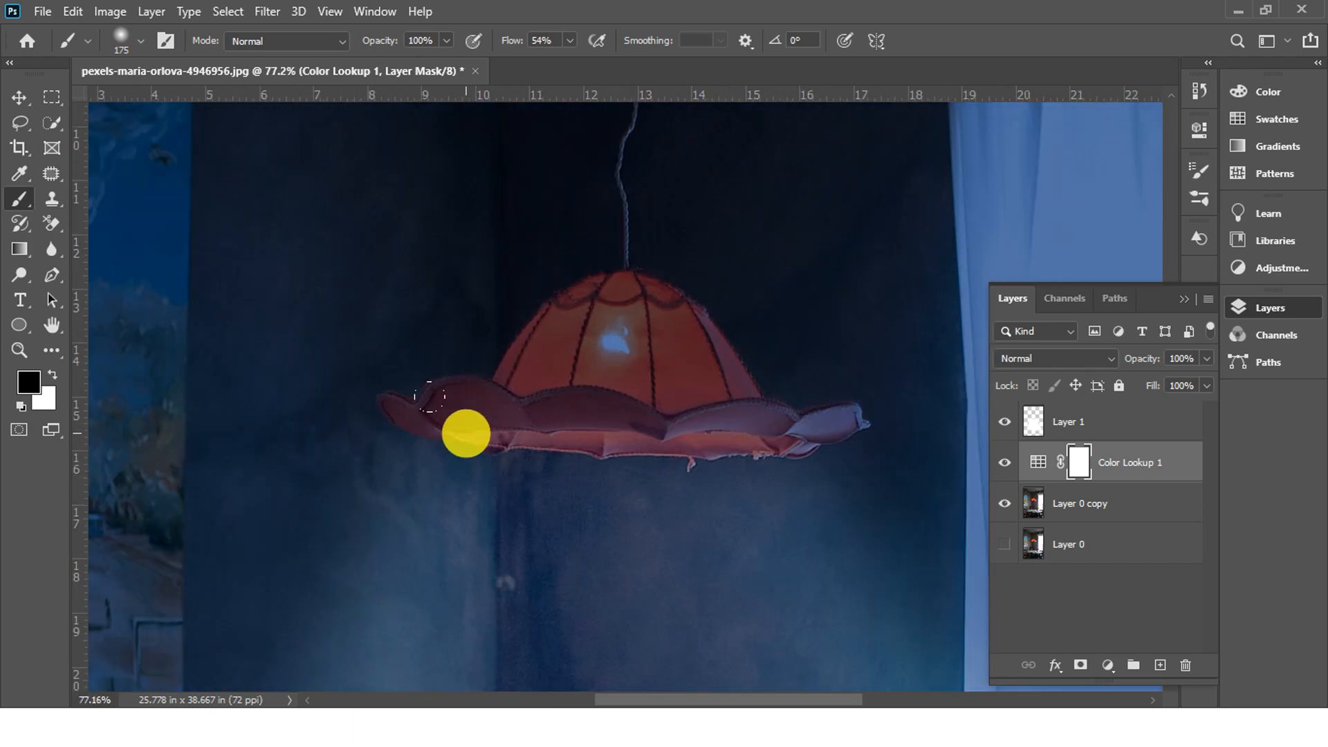
pyautogui.press('[')
pyautogui.press('[')
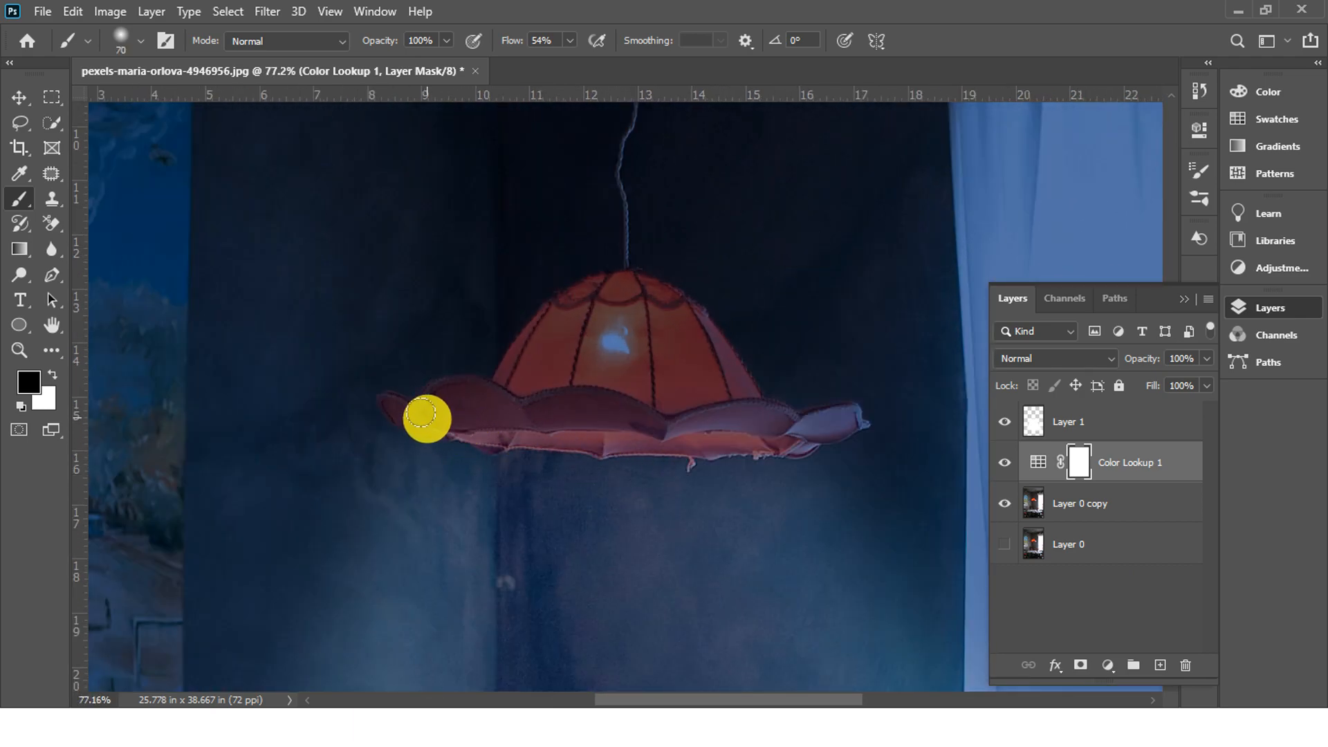
pyautogui.moveTo(402, 415)
pyautogui.mouseDown()
pyautogui.moveTo(476, 429)
pyautogui.moveTo(446, 419)
pyautogui.moveTo(450, 397)
pyautogui.moveTo(498, 413)
pyautogui.moveTo(501, 435)
pyautogui.moveTo(812, 449)
pyautogui.moveTo(846, 424)
pyautogui.moveTo(555, 422)
pyautogui.moveTo(537, 363)
pyautogui.moveTo(607, 287)
pyautogui.moveTo(513, 374)
pyautogui.moveTo(436, 402)
pyautogui.moveTo(643, 342)
pyautogui.moveTo(622, 344)
pyautogui.moveTo(668, 308)
pyautogui.moveTo(704, 352)
pyautogui.moveTo(699, 339)
pyautogui.moveTo(690, 395)
pyautogui.moveTo(750, 435)
pyautogui.moveTo(751, 403)
pyautogui.moveTo(832, 437)
pyautogui.moveTo(570, 407)
pyautogui.moveTo(642, 340)
pyautogui.moveTo(599, 421)
pyautogui.moveTo(680, 408)
pyautogui.moveTo(799, 440)
pyautogui.mouseUp()
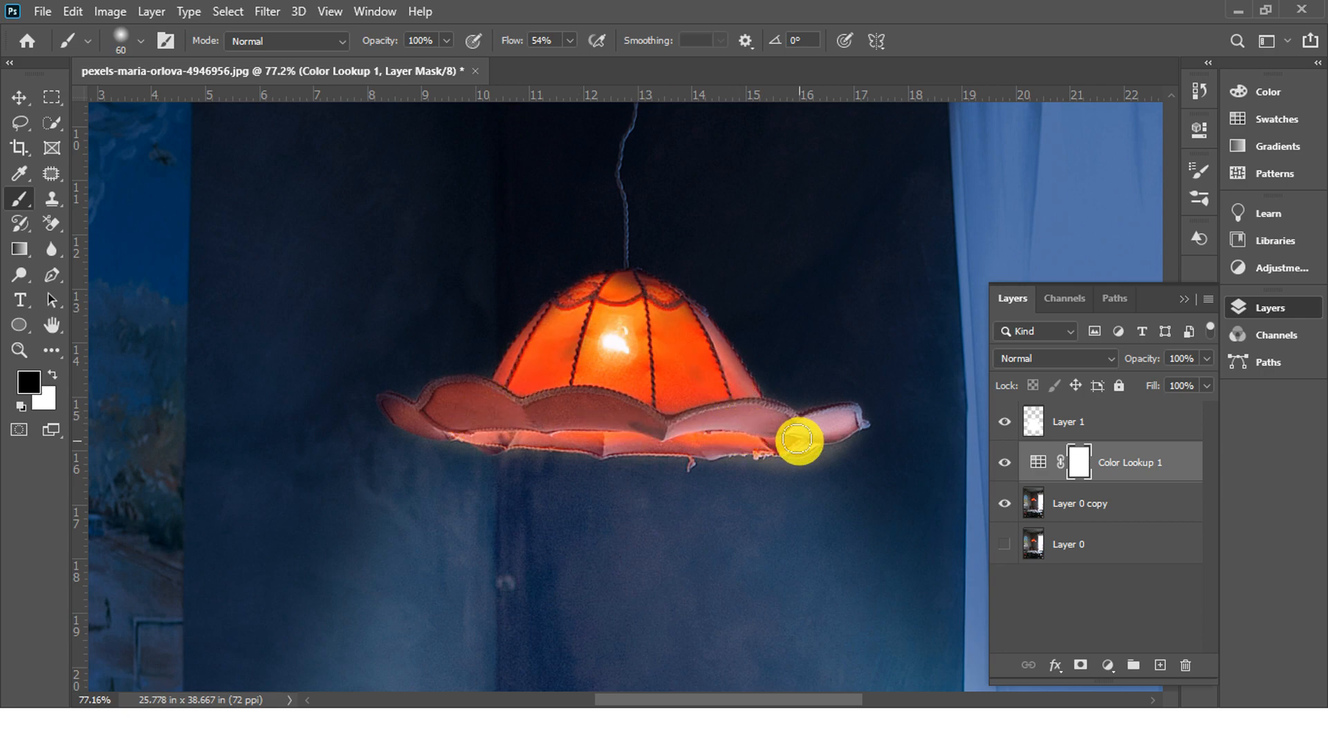
# Step: Select the orange dome of the lampshade on Layer 0 copy with the Quick Selection tool
pyautogui.click(1102, 502)
pyautogui.click(52, 125)
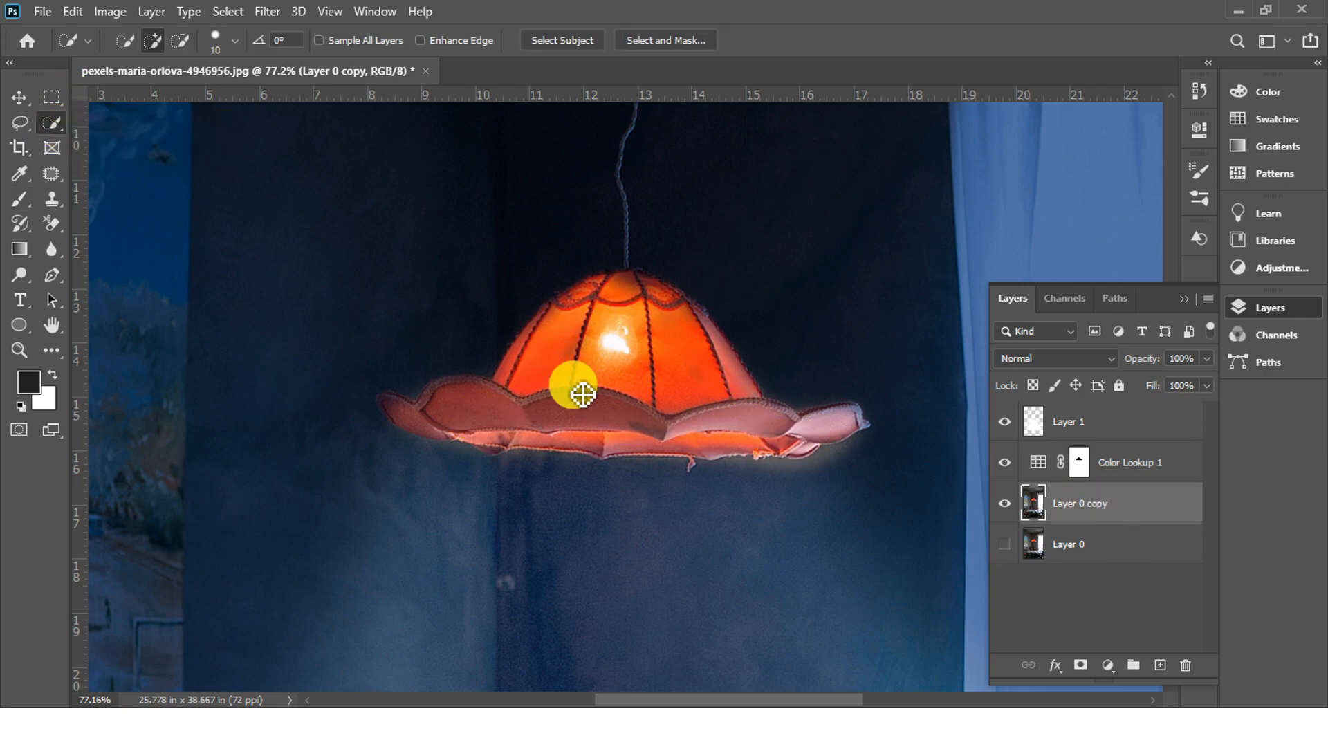
pyautogui.moveTo(582, 394)
pyautogui.mouseDown()
pyautogui.moveTo(593, 350)
pyautogui.moveTo(646, 348)
pyautogui.moveTo(600, 314)
pyautogui.moveTo(639, 299)
pyautogui.moveTo(691, 337)
pyautogui.moveTo(727, 398)
pyautogui.moveTo(546, 368)
pyautogui.moveTo(530, 392)
pyautogui.moveTo(511, 389)
pyautogui.moveTo(547, 426)
pyautogui.moveTo(735, 455)
pyautogui.moveTo(701, 445)
pyautogui.moveTo(739, 420)
pyautogui.mouseUp()
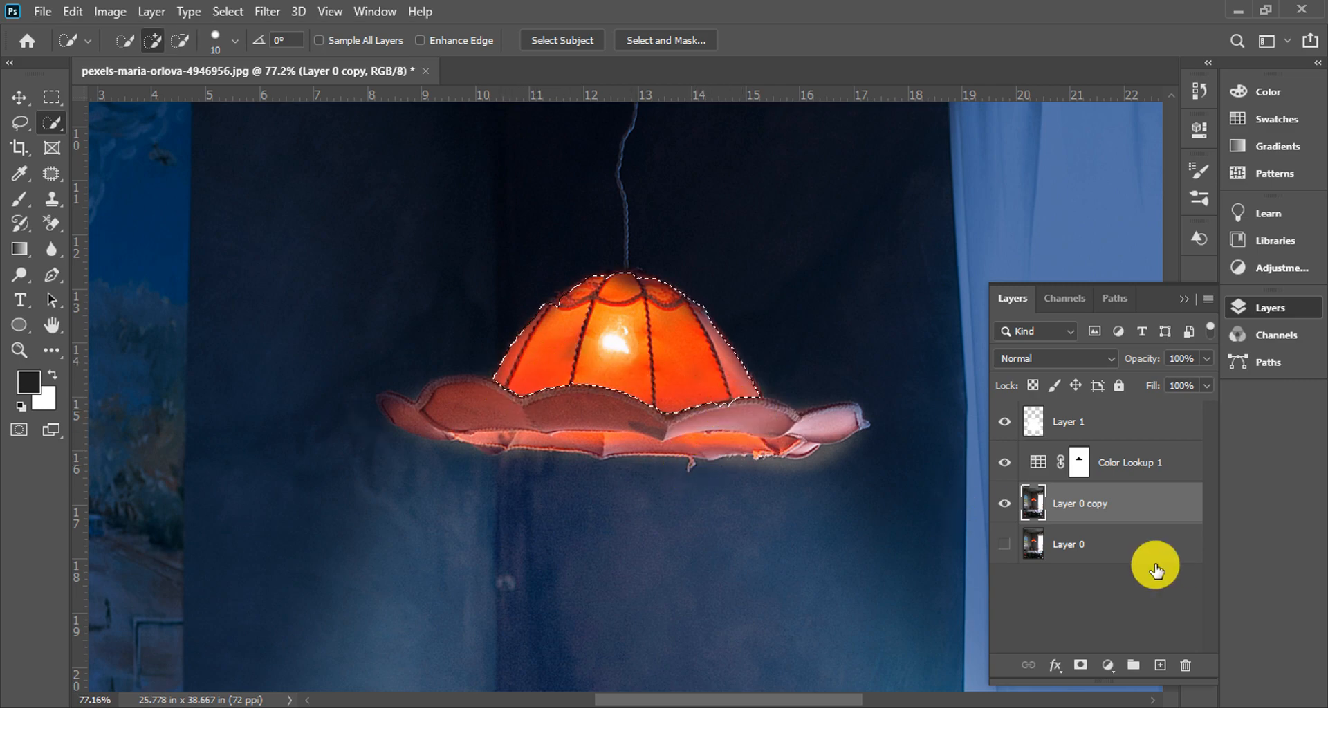
# Step: Add a layer above Color Lookup 1, fill the selected lampshade dome with white and set the layer's blend mode to Soft Light
pyautogui.click(1160, 665)
pyautogui.moveTo(1056, 488); pyautogui.dragTo(1066, 436)
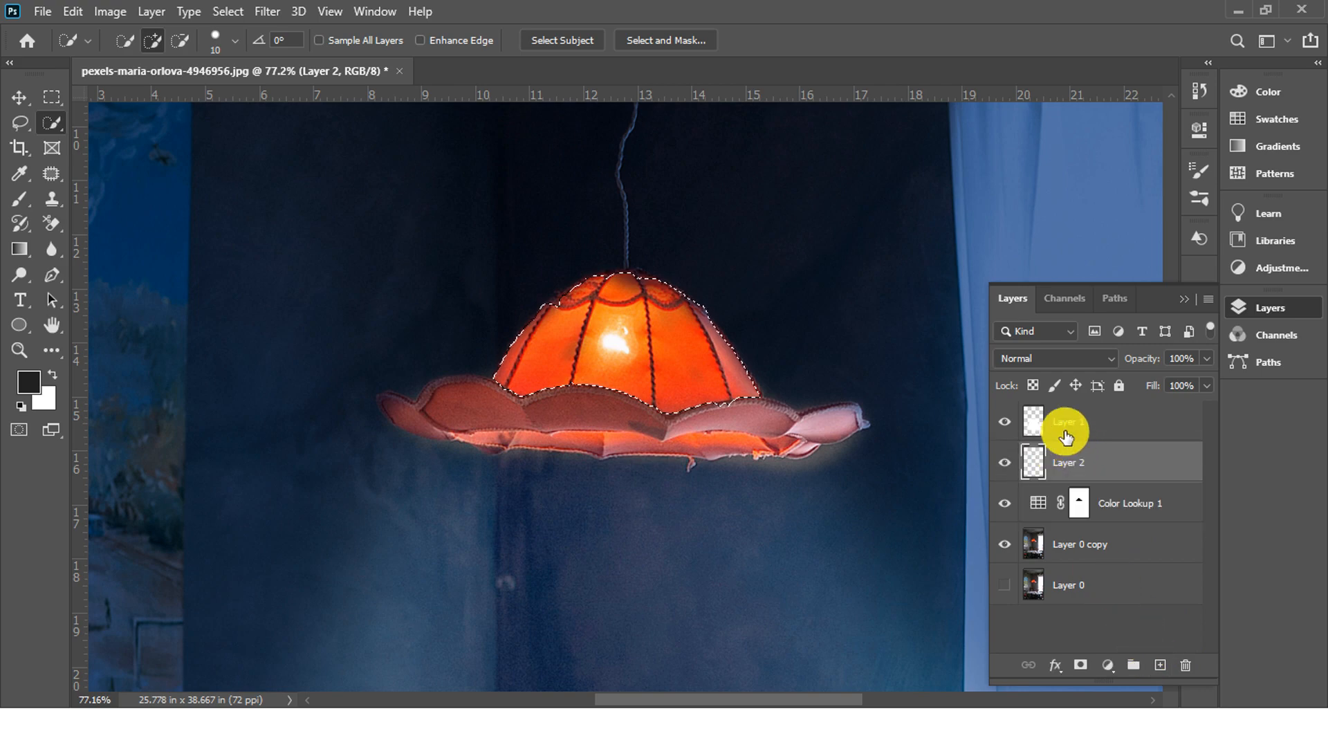
pyautogui.hotkey('ctrl', 'BackSpace')
pyautogui.click(1074, 359)
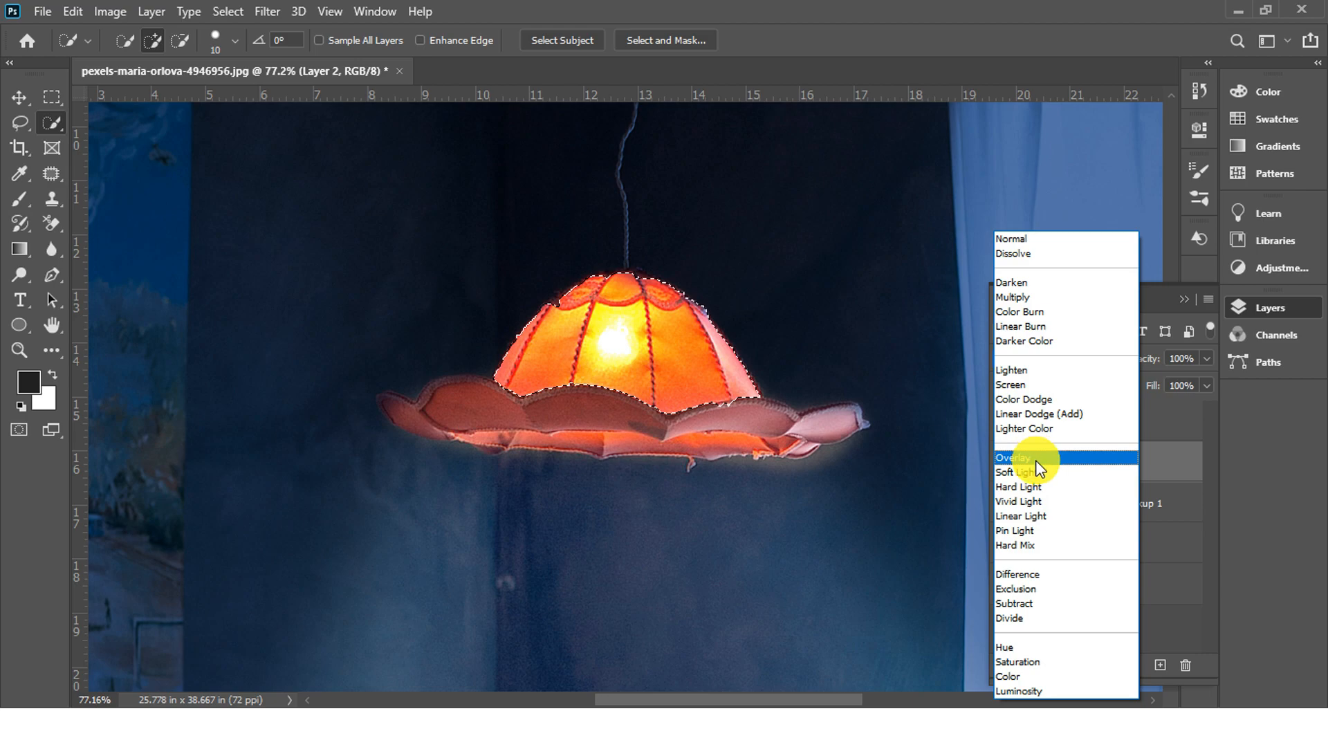
pyautogui.click(1051, 473)
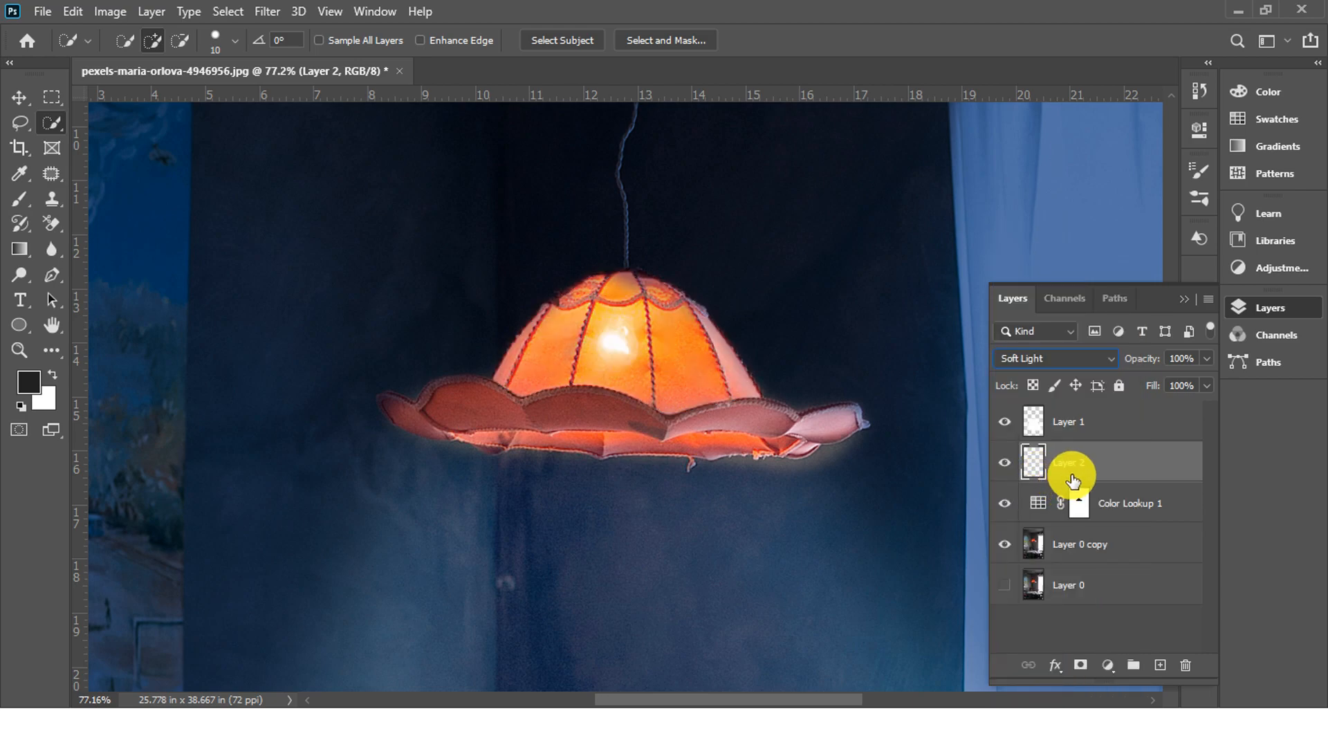
# Step: Duplicate Layer 2 twice, setting the upper copy's opacity to 40% and the original Layer 2's to 48%
pyautogui.hotkey('ctrl', 'j')
pyautogui.hotkey('ctrl', 'j')
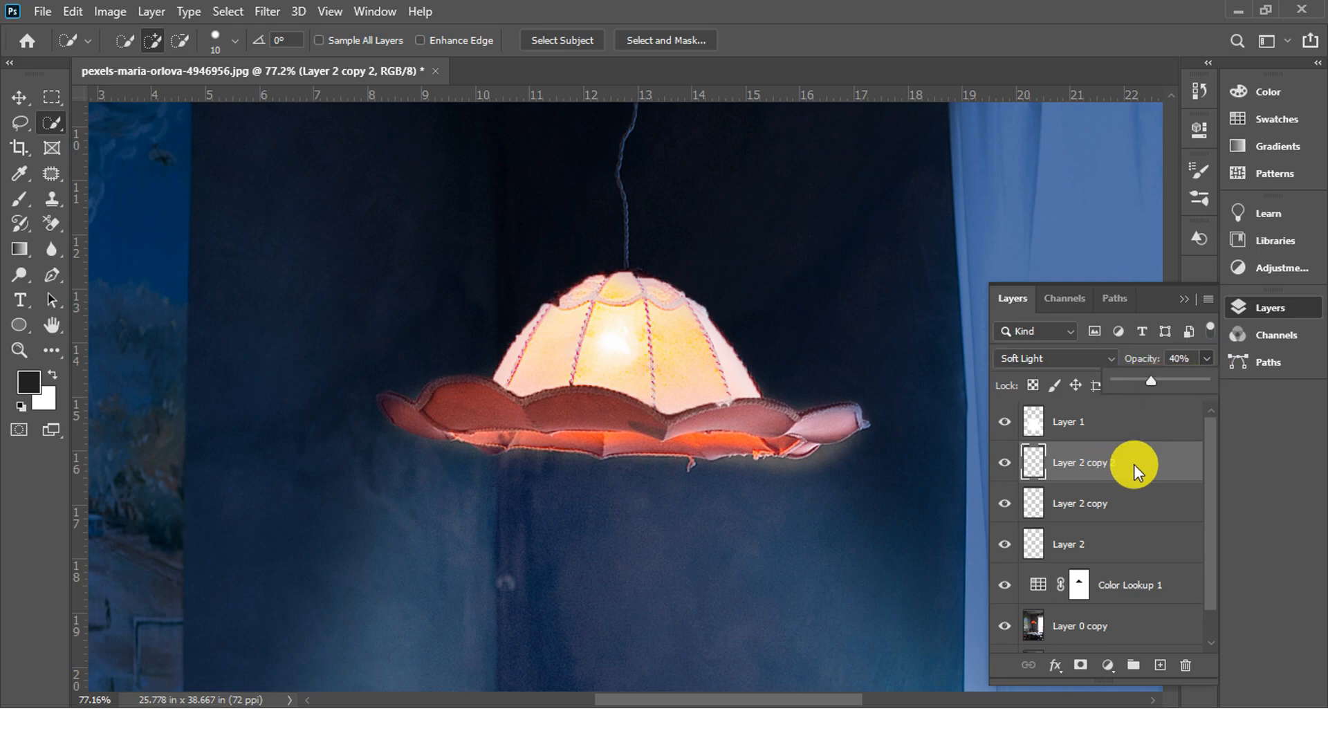
pyautogui.click(1132, 499)
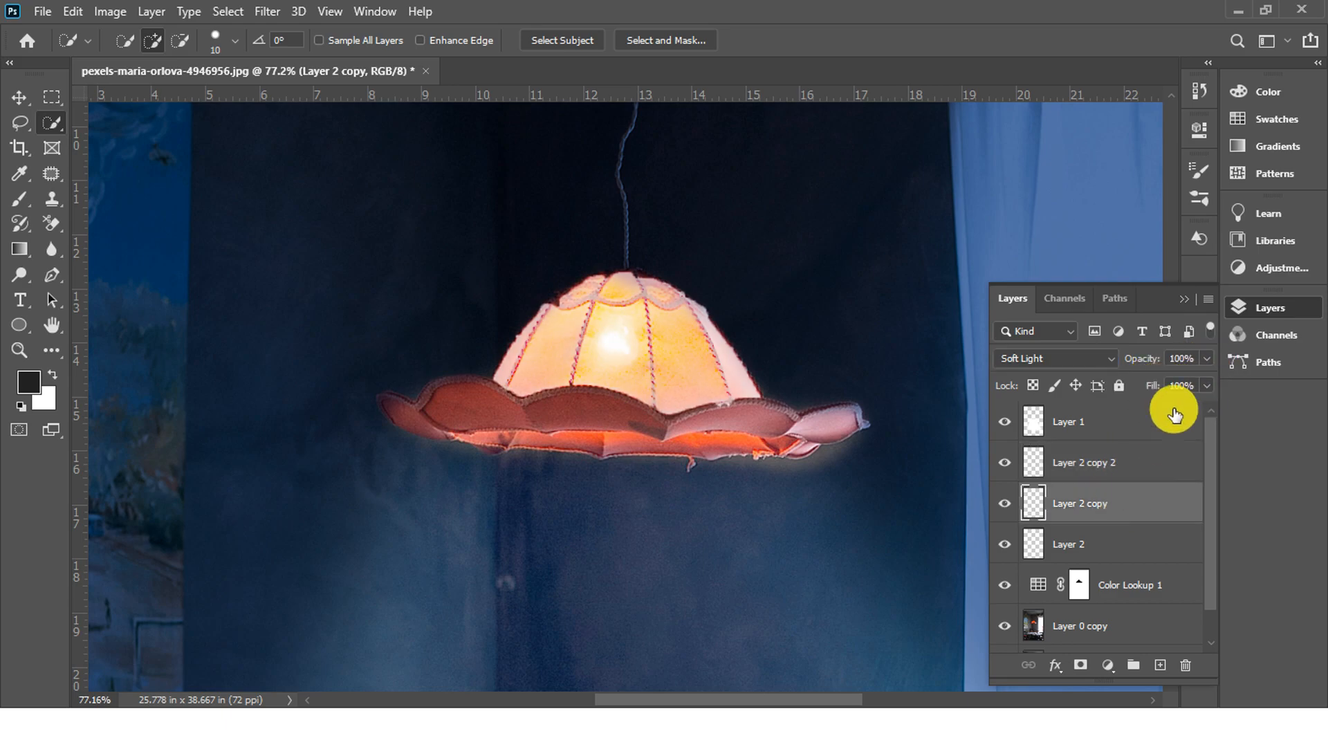
pyautogui.click(1127, 542)
pyautogui.click(1206, 358)
pyautogui.click(18, 96)
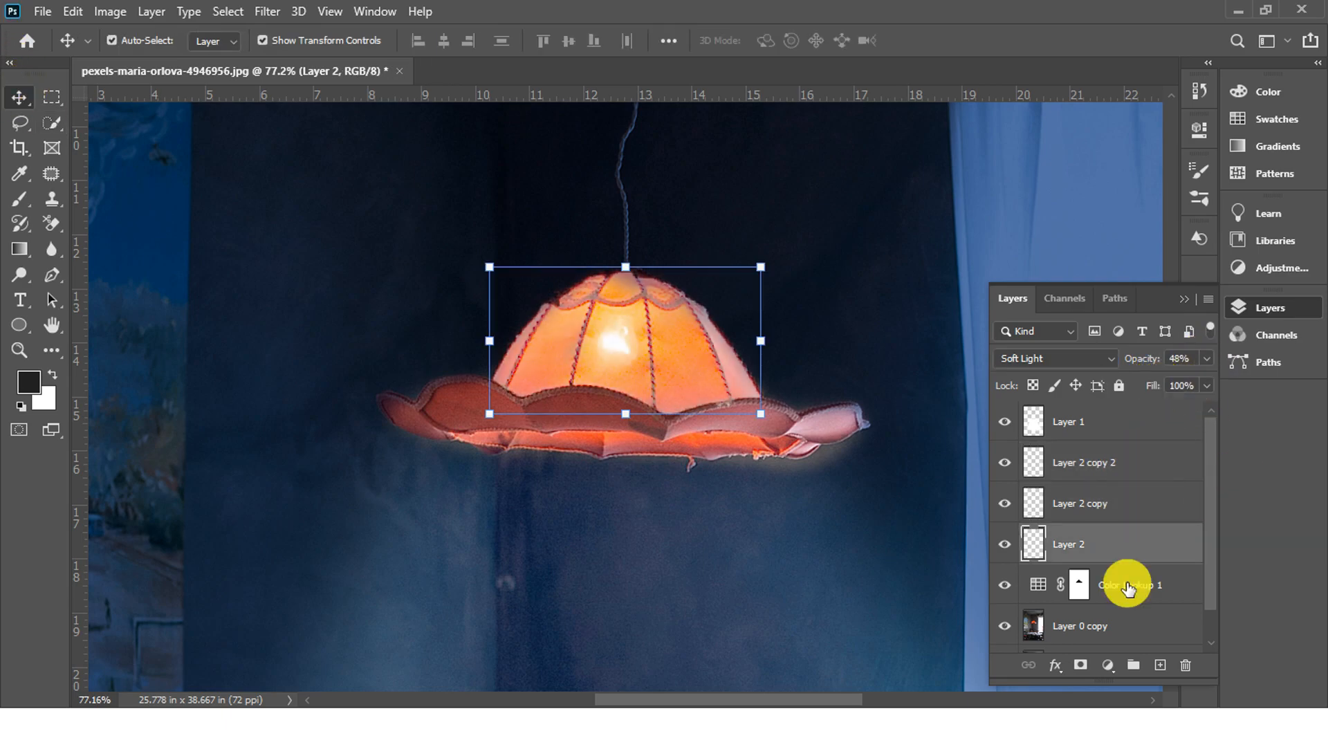
# Step: Merge Layer 2 and its two copies into one layer and set its blend mode to Soft Light
pyautogui.keyDown('shift'); pyautogui.click(1099, 474); pyautogui.keyUp('shift')
pyautogui.hotkey('ctrl', 'e')
pyautogui.click(1052, 357)
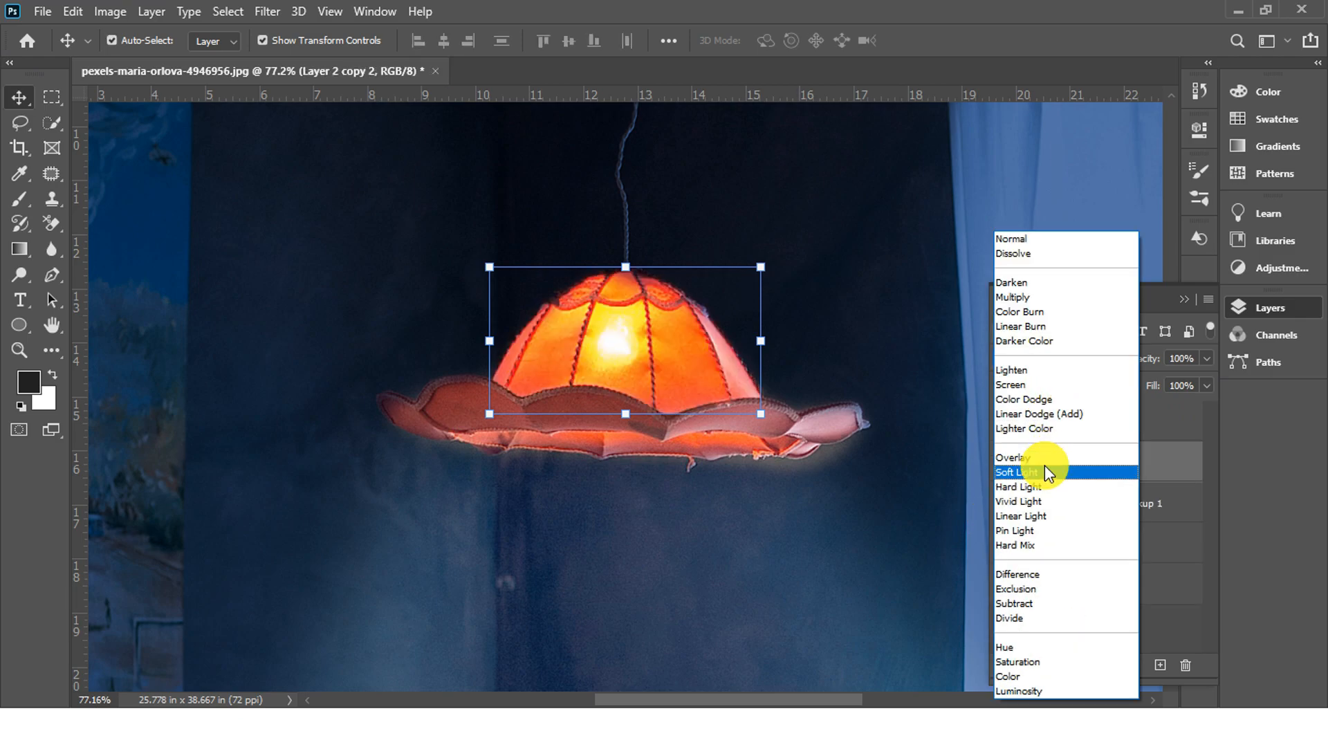
pyautogui.click(1044, 468)
# Step: Add an empty layer directly above the Color Lookup 1 adjustment layer
pyautogui.click(661, 486)
pyautogui.moveTo(662, 486); pyautogui.dragTo(655, 447)
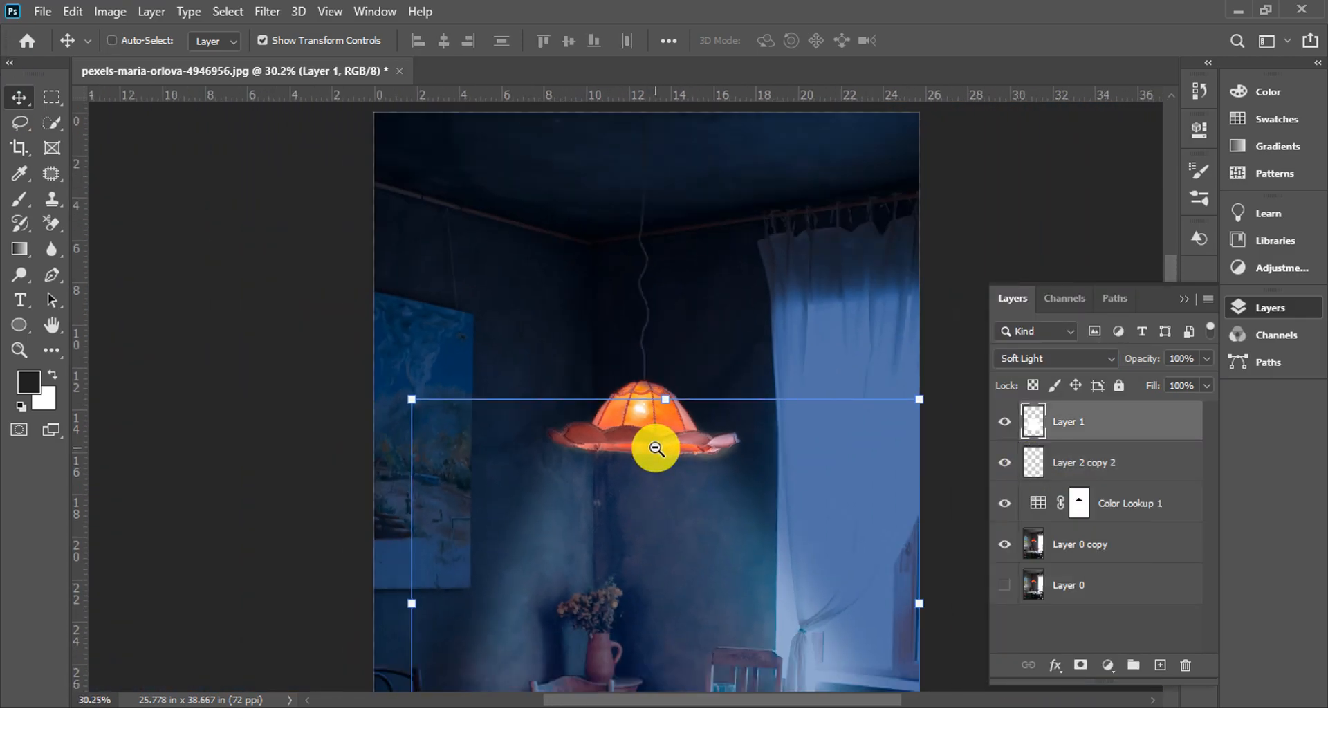
pyautogui.hotkey('ctrl', '0')
pyautogui.moveTo(648, 351); pyautogui.dragTo(651, 364)
pyautogui.moveTo(718, 549); pyautogui.dragTo(774, 555)
pyautogui.click(1079, 503)
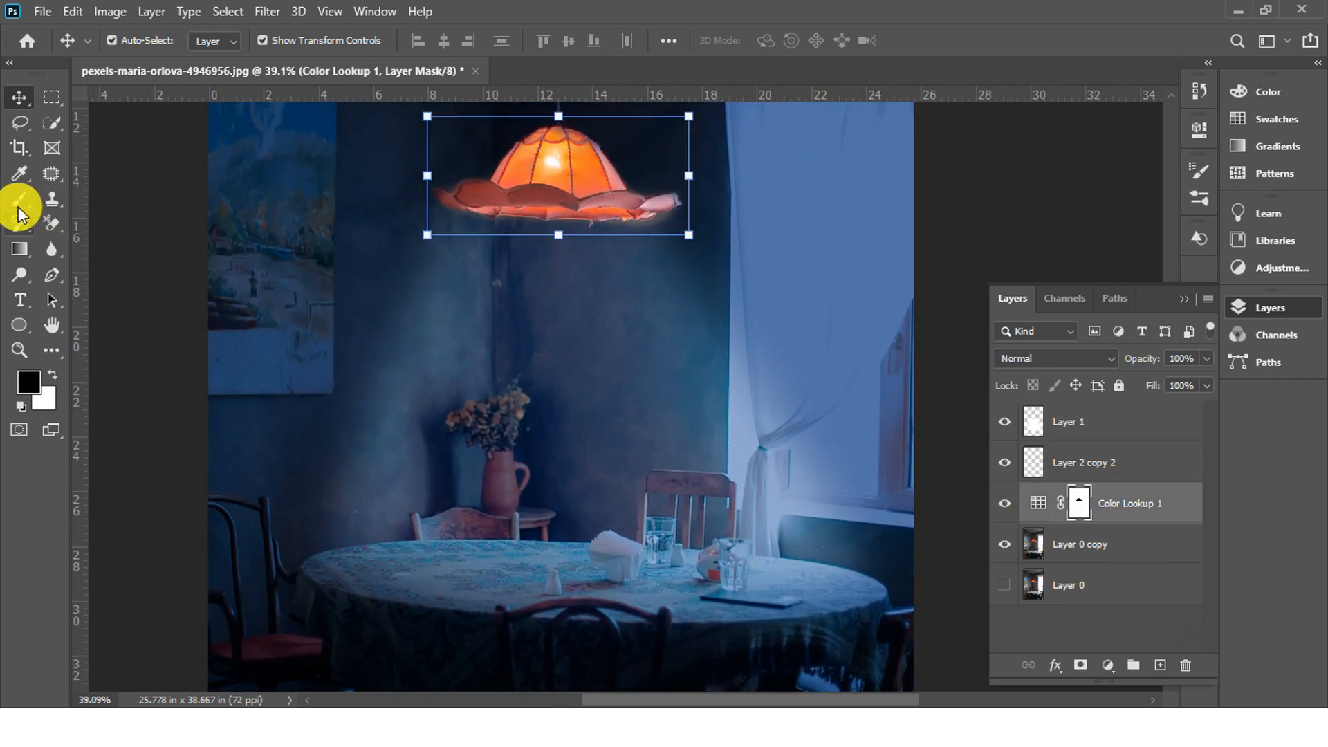
pyautogui.click(20, 199)
pyautogui.moveTo(720, 608)
pyautogui.mouseDown()
pyautogui.moveTo(763, 601)
pyautogui.moveTo(459, 409)
pyautogui.moveTo(1224, 542)
pyautogui.mouseUp()
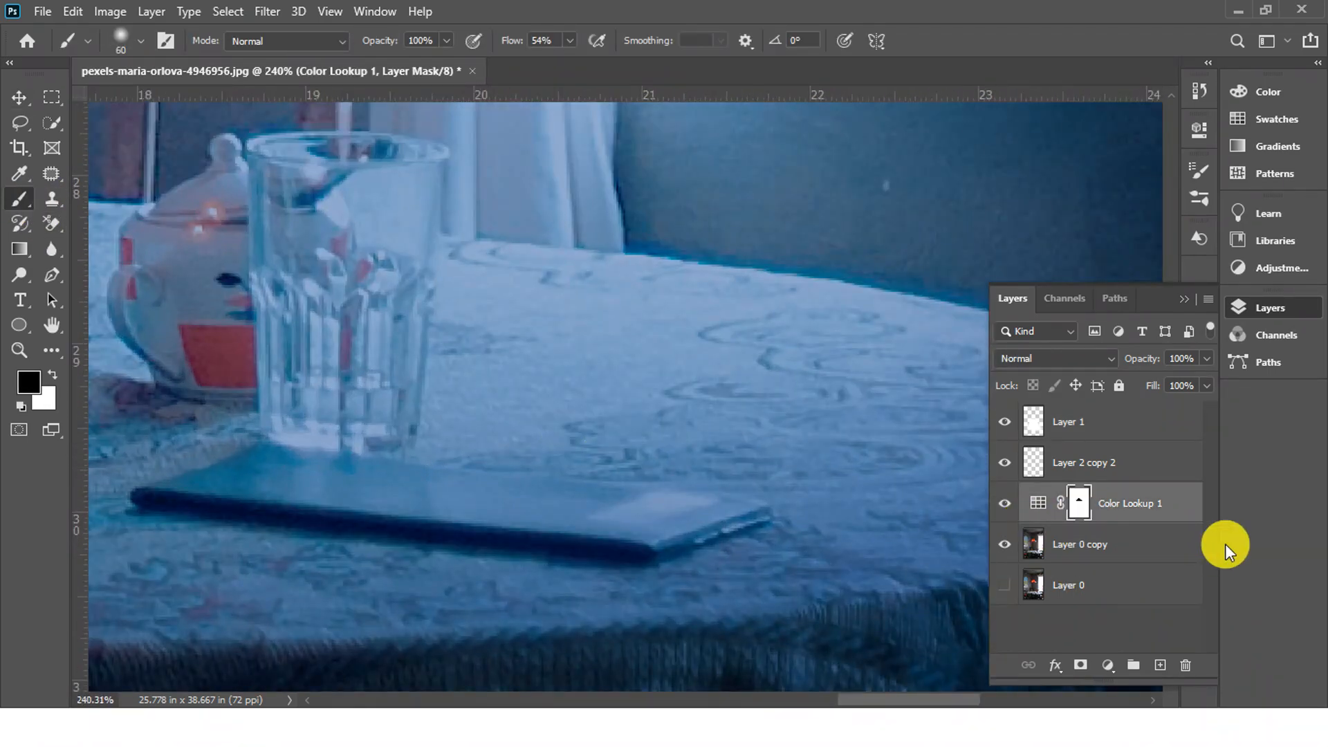
pyautogui.click(1160, 665)
# Step: Paint black over the flat pad beside the glass on the Color Lookup 1 mask, with a soft brush of 35 down to 10 pixels
pyautogui.click(1079, 544)
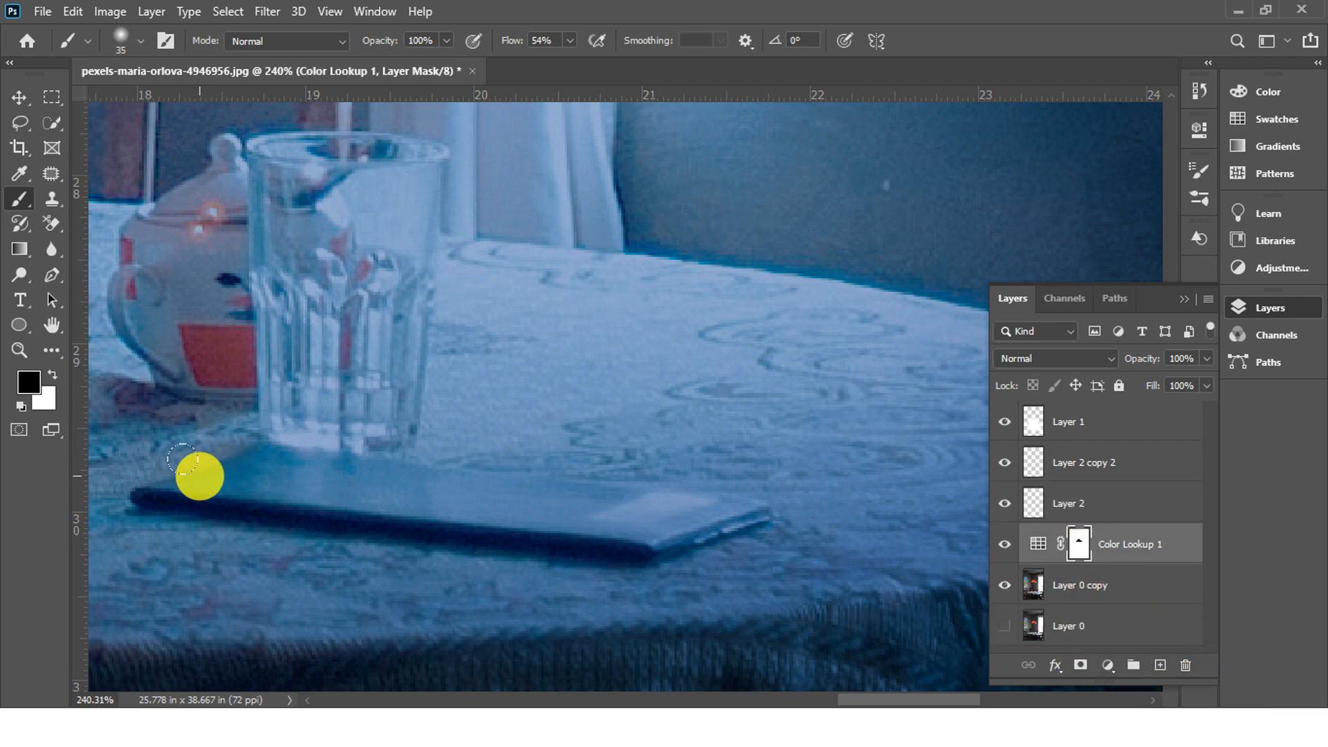
pyautogui.moveTo(140, 495)
pyautogui.mouseDown()
pyautogui.moveTo(647, 551)
pyautogui.moveTo(749, 508)
pyautogui.moveTo(275, 449)
pyautogui.moveTo(170, 490)
pyautogui.moveTo(224, 486)
pyautogui.moveTo(247, 467)
pyautogui.moveTo(230, 490)
pyautogui.moveTo(259, 474)
pyautogui.moveTo(415, 480)
pyautogui.moveTo(336, 467)
pyautogui.moveTo(639, 498)
pyautogui.moveTo(680, 520)
pyautogui.moveTo(634, 526)
pyautogui.moveTo(667, 533)
pyautogui.moveTo(549, 532)
pyautogui.moveTo(253, 492)
pyautogui.moveTo(582, 537)
pyautogui.mouseUp()
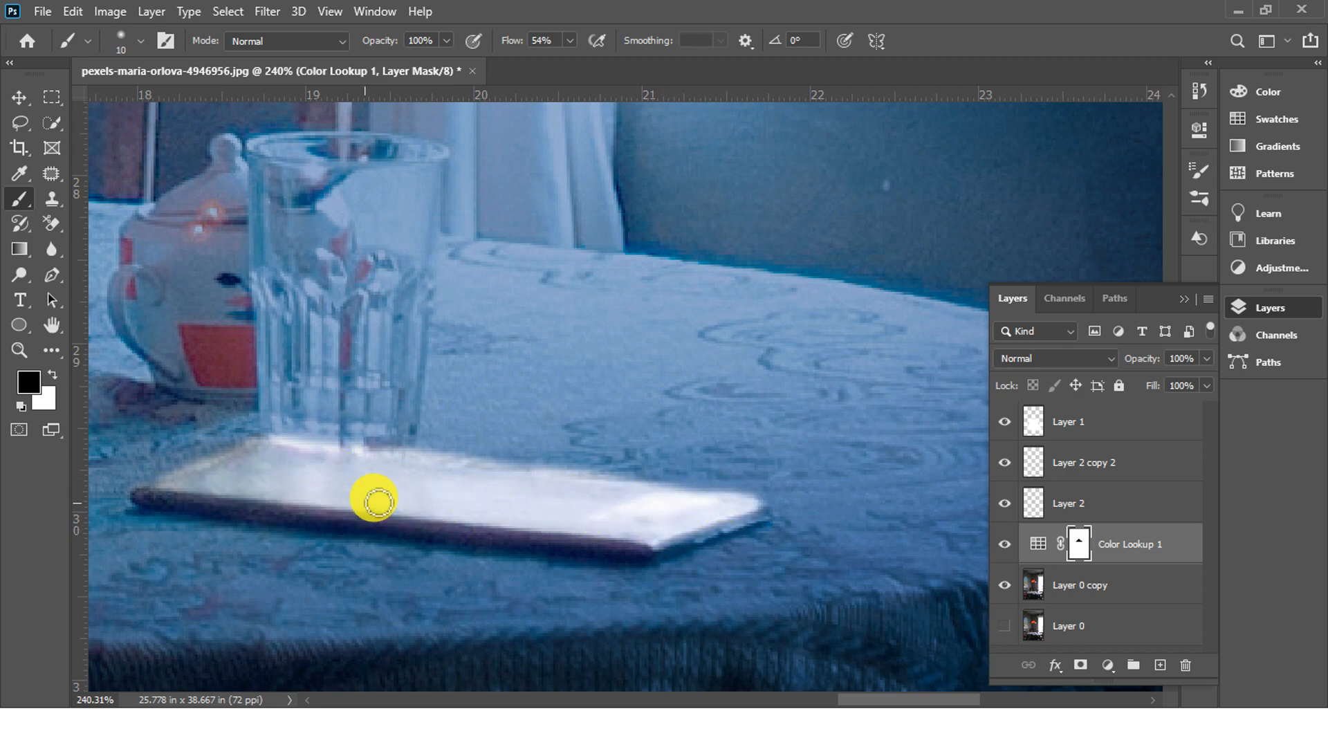
pyautogui.moveTo(374, 483); pyautogui.dragTo(603, 495)
pyautogui.moveTo(437, 483); pyautogui.dragTo(458, 484)
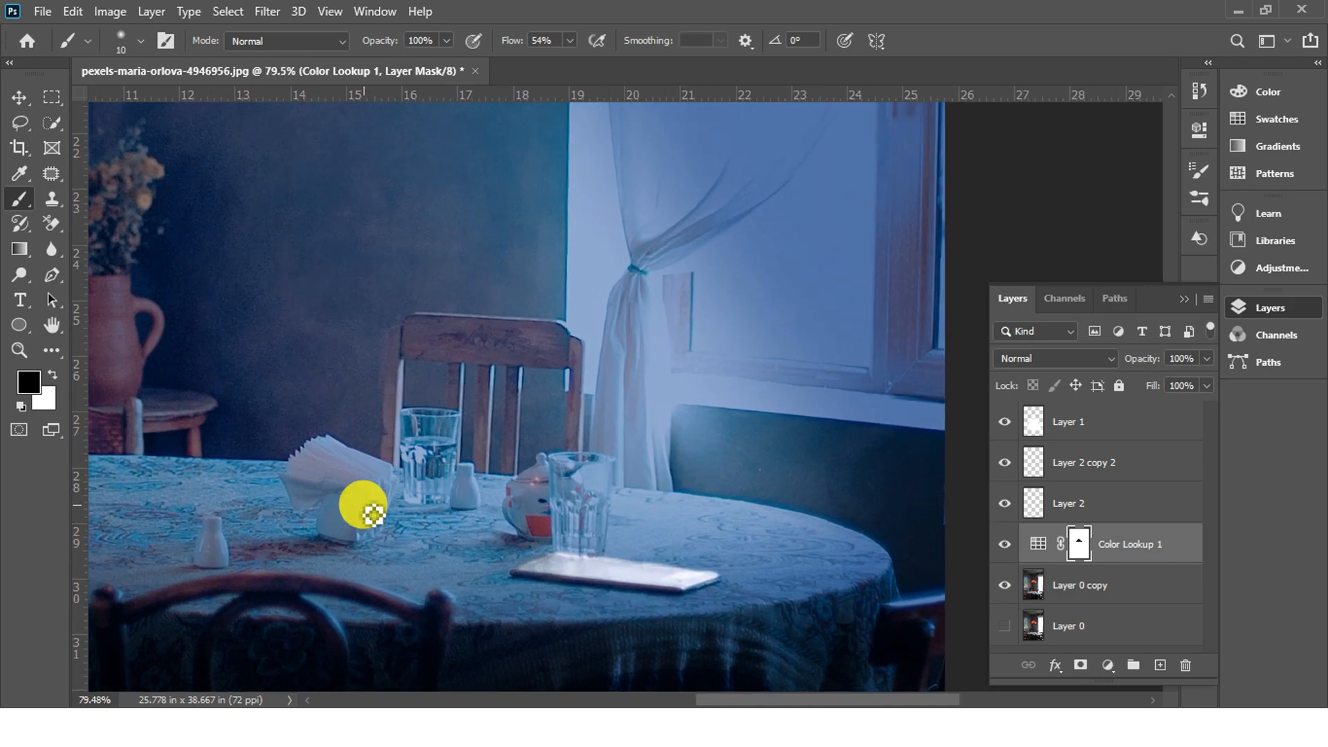
# Step: Paint black over the napkins, glasses, ceramic pot and shakers on the Color Lookup 1 mask with a 50-pixel soft brush
pyautogui.moveTo(354, 474)
pyautogui.mouseDown()
pyautogui.moveTo(323, 449)
pyautogui.moveTo(373, 474)
pyautogui.moveTo(373, 521)
pyautogui.moveTo(379, 483)
pyautogui.moveTo(297, 477)
pyautogui.mouseUp()
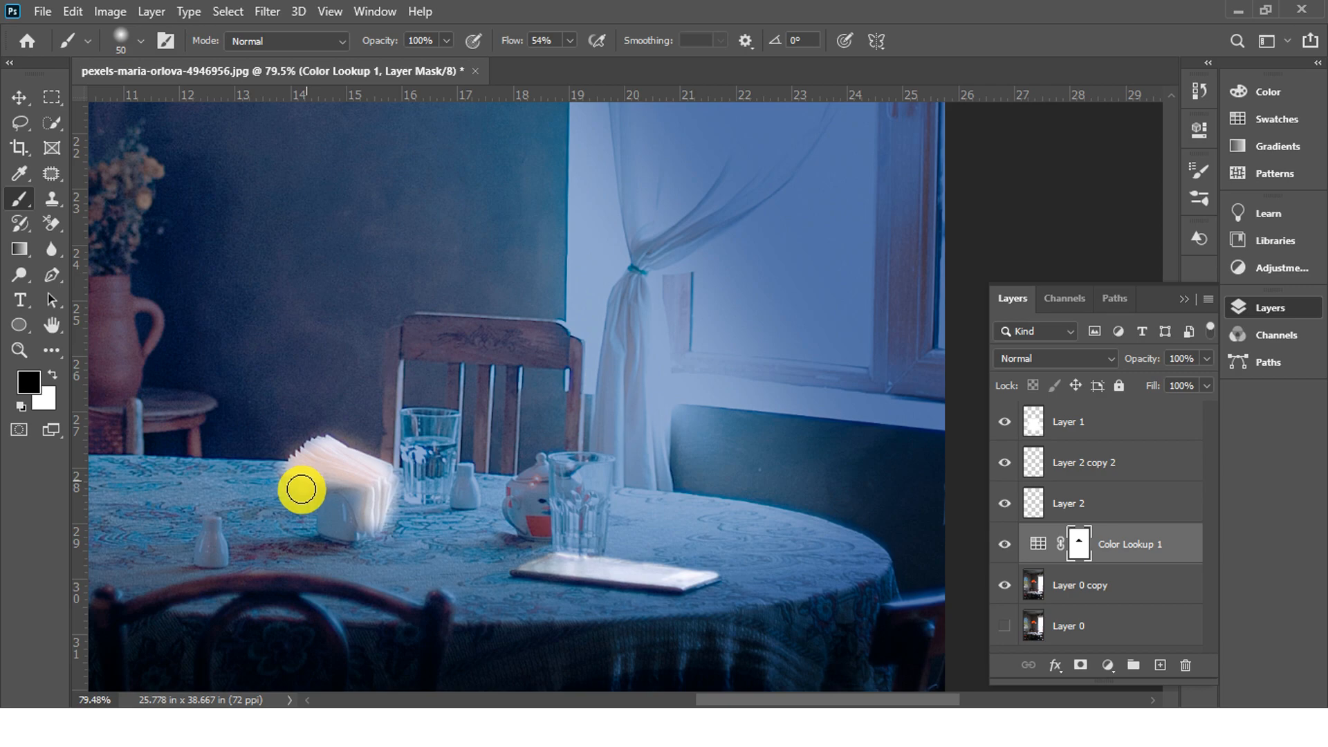
pyautogui.moveTo(355, 518)
pyautogui.mouseDown()
pyautogui.moveTo(456, 487)
pyautogui.moveTo(414, 483)
pyautogui.moveTo(417, 420)
pyautogui.moveTo(441, 419)
pyautogui.moveTo(435, 490)
pyautogui.moveTo(460, 493)
pyautogui.moveTo(466, 473)
pyautogui.moveTo(470, 495)
pyautogui.moveTo(526, 509)
pyautogui.moveTo(515, 505)
pyautogui.moveTo(539, 473)
pyautogui.mouseUp()
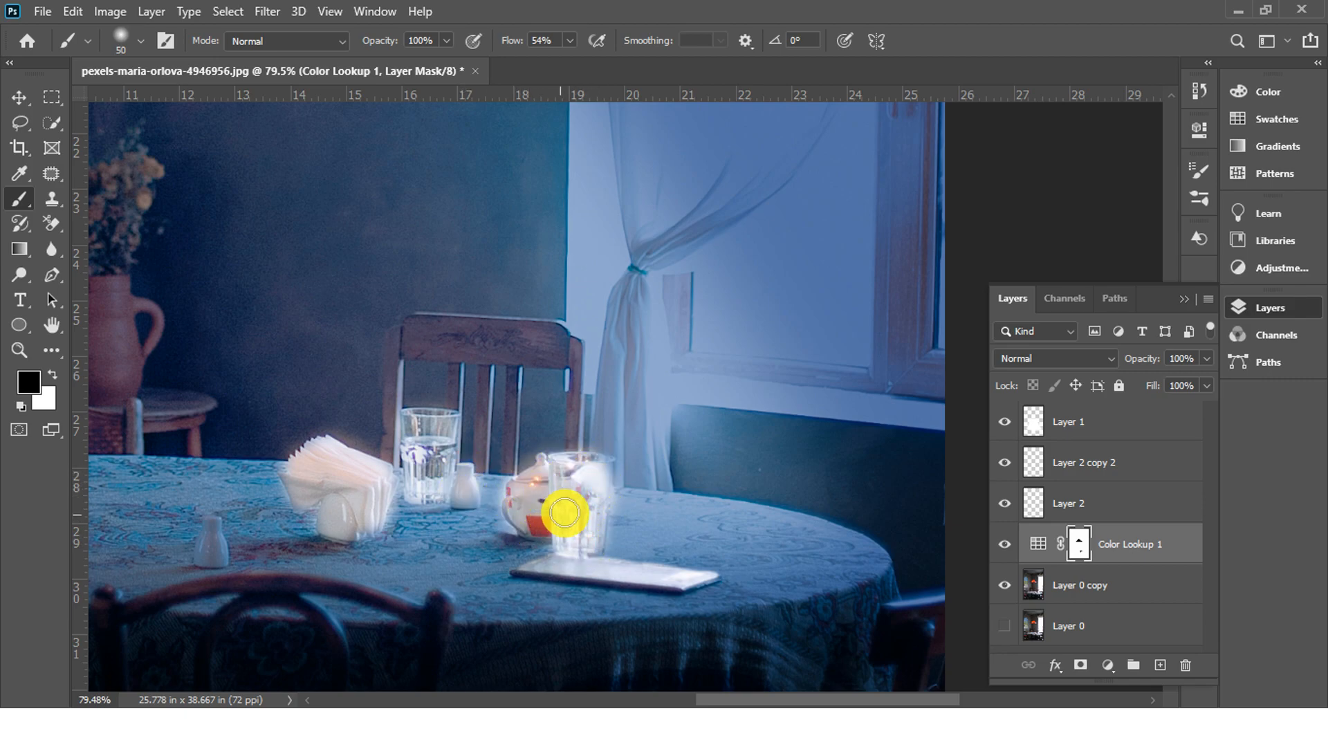
pyautogui.moveTo(525, 461); pyautogui.dragTo(856, 400)
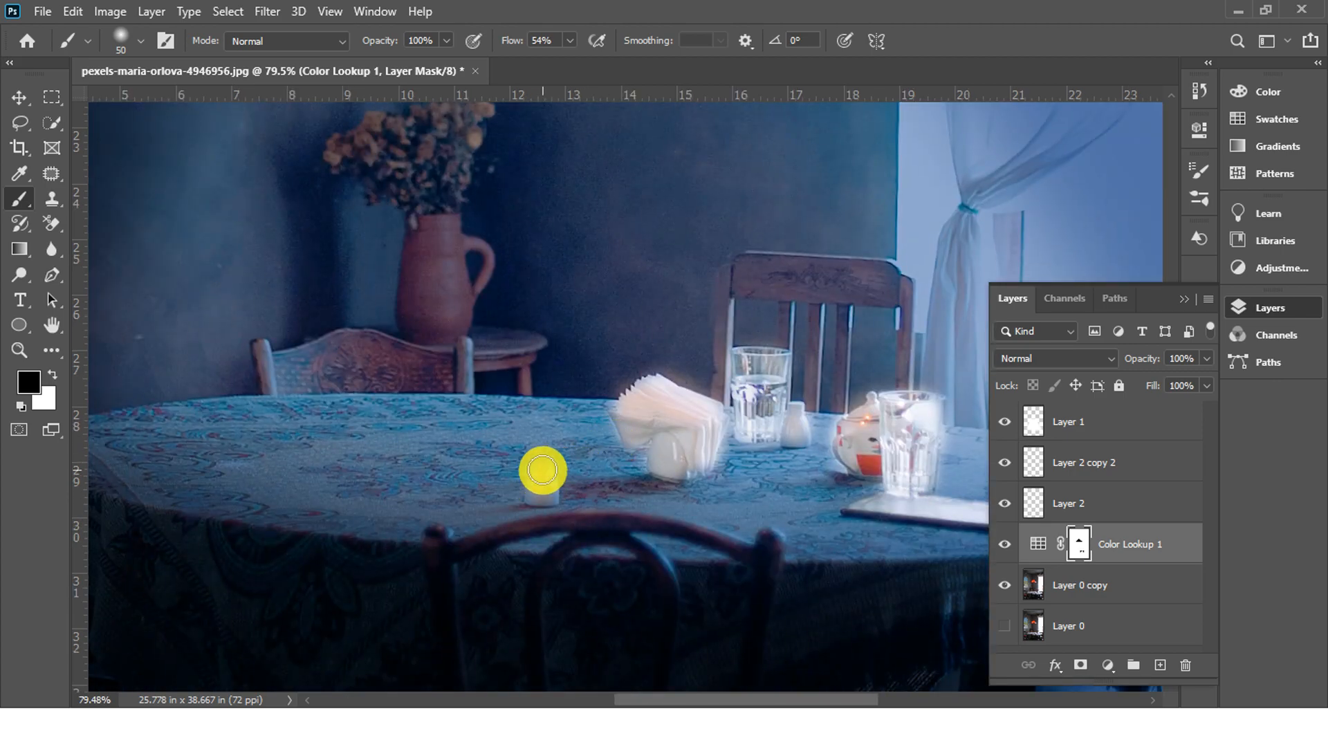
pyautogui.scroll(-5, 549, 488)
pyautogui.moveTo(557, 455); pyautogui.dragTo(499, 532)
pyautogui.moveTo(685, 540); pyautogui.dragTo(775, 550)
# Step: Paint black over the main blossoms in the vase on the Color Lookup 1 mask with a 20-pixel brush
pyautogui.moveTo(339, 148); pyautogui.dragTo(359, 237)
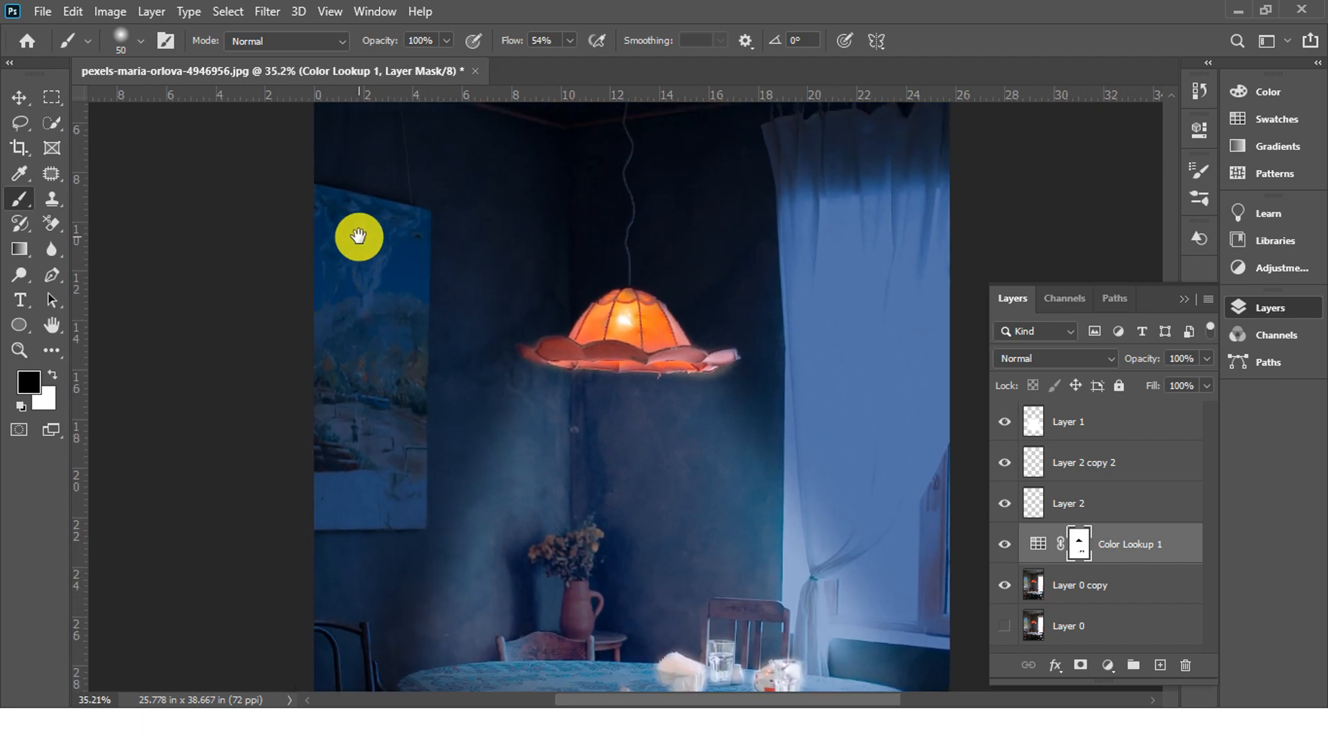
pyautogui.moveTo(552, 553); pyautogui.dragTo(727, 559)
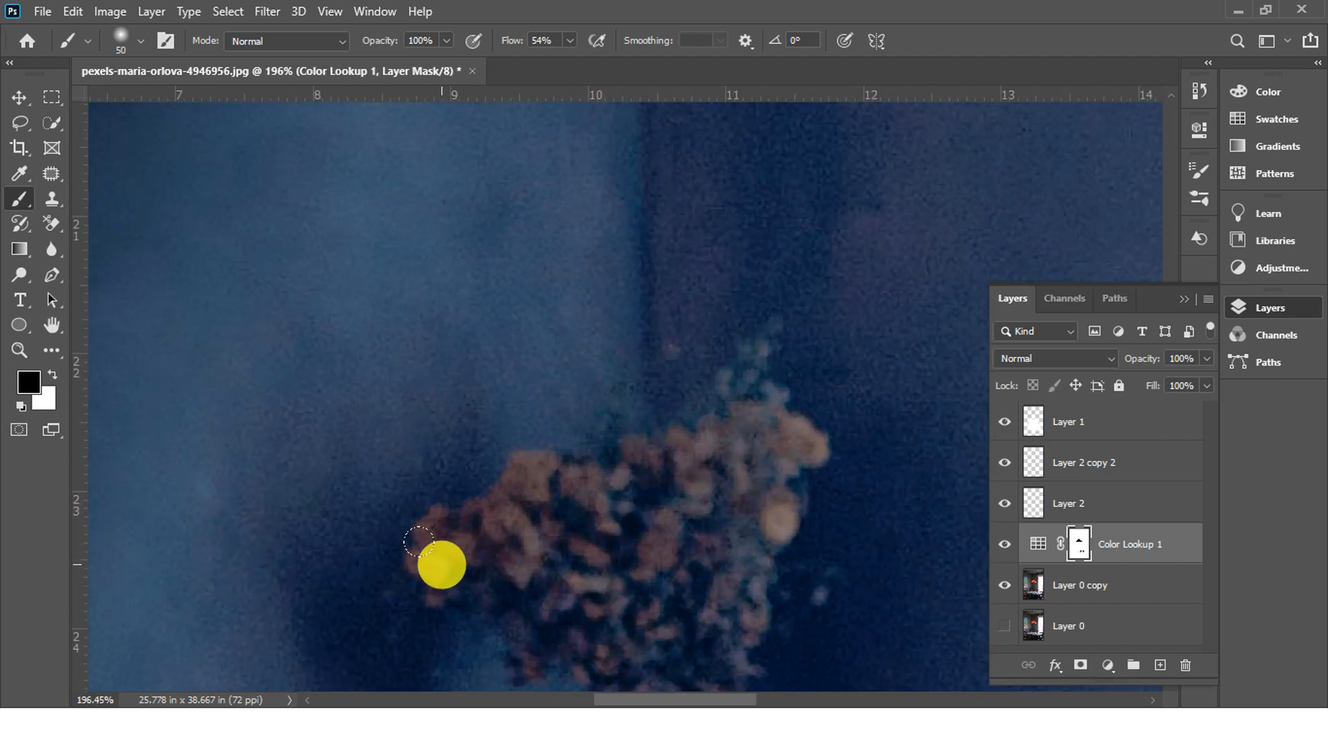
pyautogui.press('[')
pyautogui.moveTo(423, 565)
pyautogui.mouseDown()
pyautogui.moveTo(454, 547)
pyautogui.moveTo(430, 536)
pyautogui.moveTo(434, 518)
pyautogui.moveTo(497, 516)
pyautogui.moveTo(538, 466)
pyautogui.moveTo(518, 510)
pyautogui.moveTo(527, 541)
pyautogui.mouseUp()
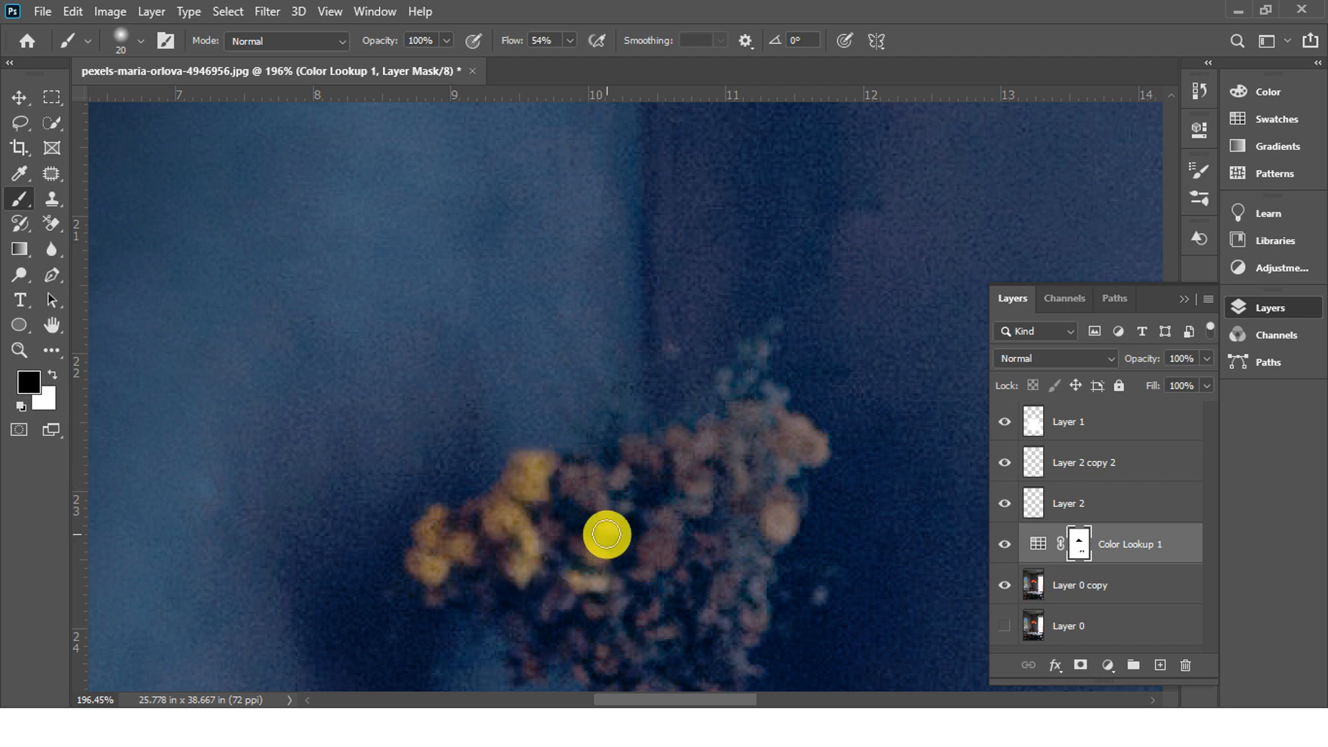
pyautogui.moveTo(607, 534); pyautogui.dragTo(594, 477)
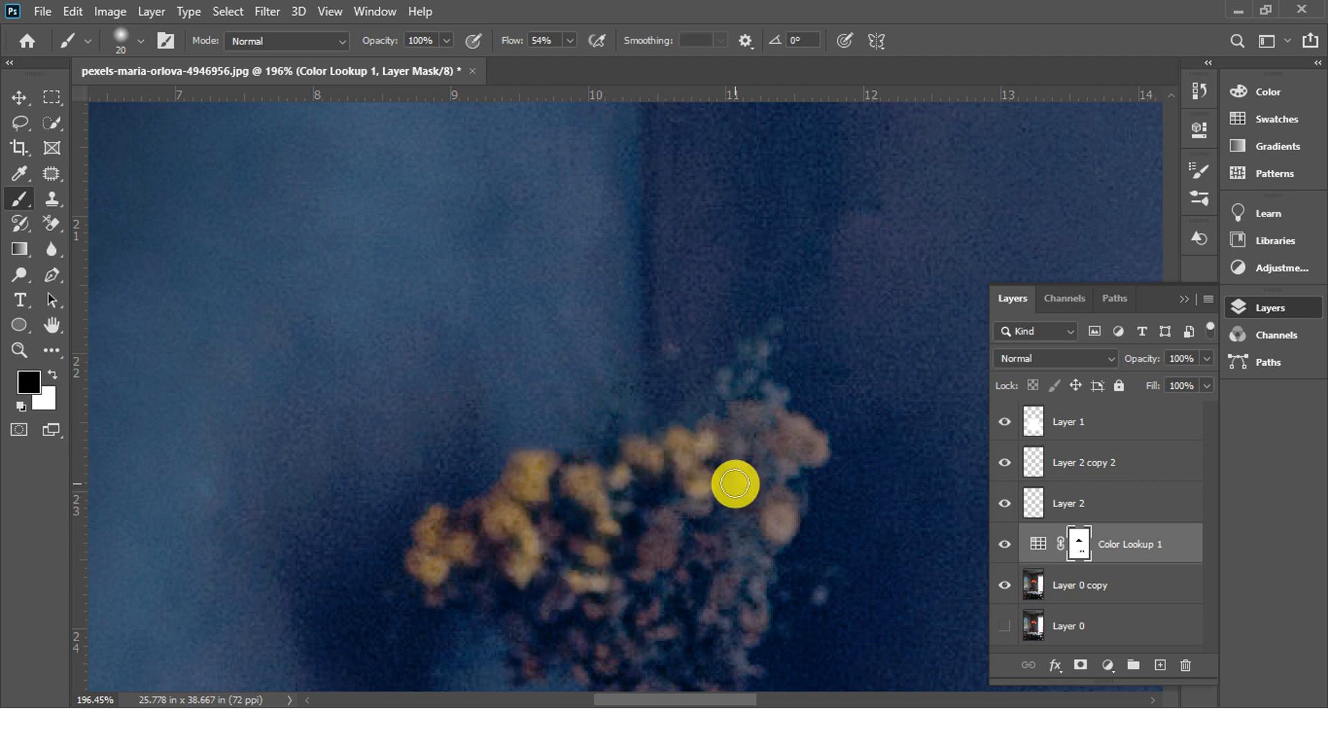
pyautogui.moveTo(735, 484)
pyautogui.mouseDown()
pyautogui.moveTo(767, 346)
pyautogui.moveTo(805, 413)
pyautogui.moveTo(789, 433)
pyautogui.moveTo(820, 446)
pyautogui.moveTo(795, 461)
pyautogui.moveTo(781, 513)
pyautogui.mouseUp()
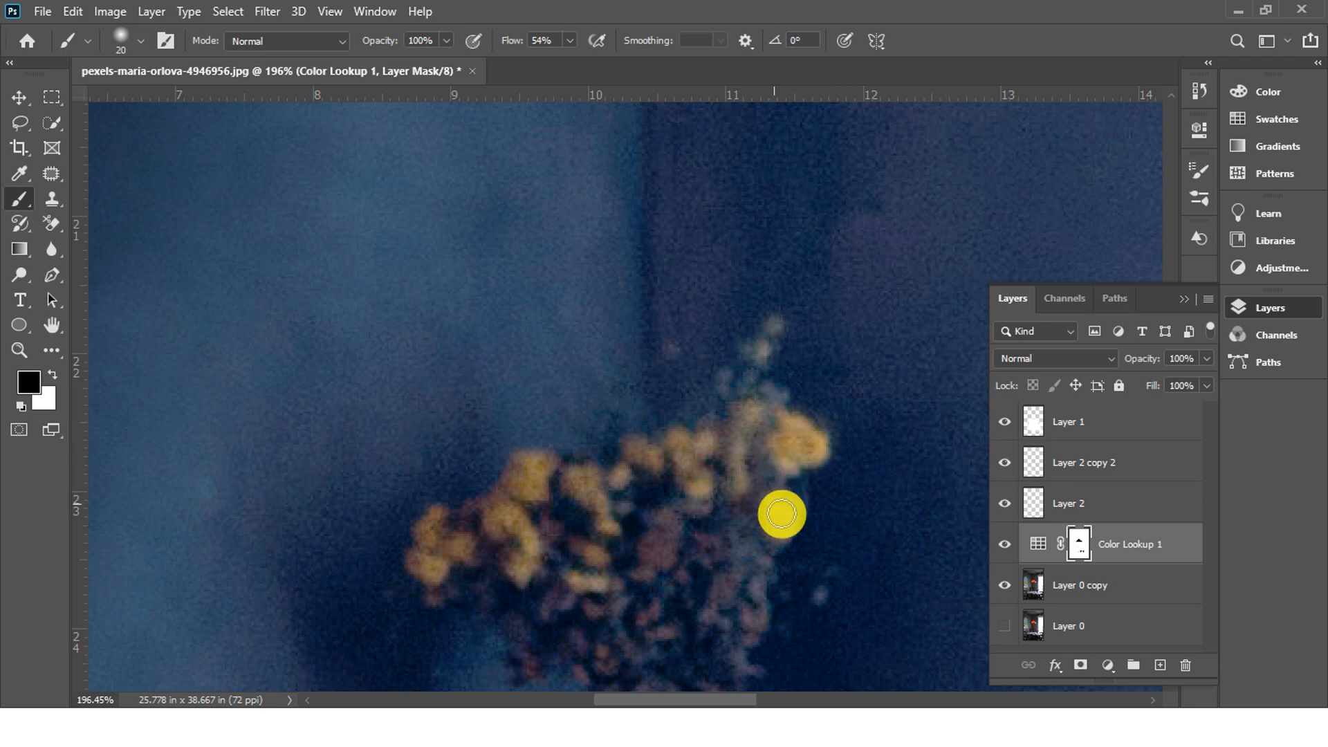
pyautogui.moveTo(665, 561); pyautogui.dragTo(662, 525)
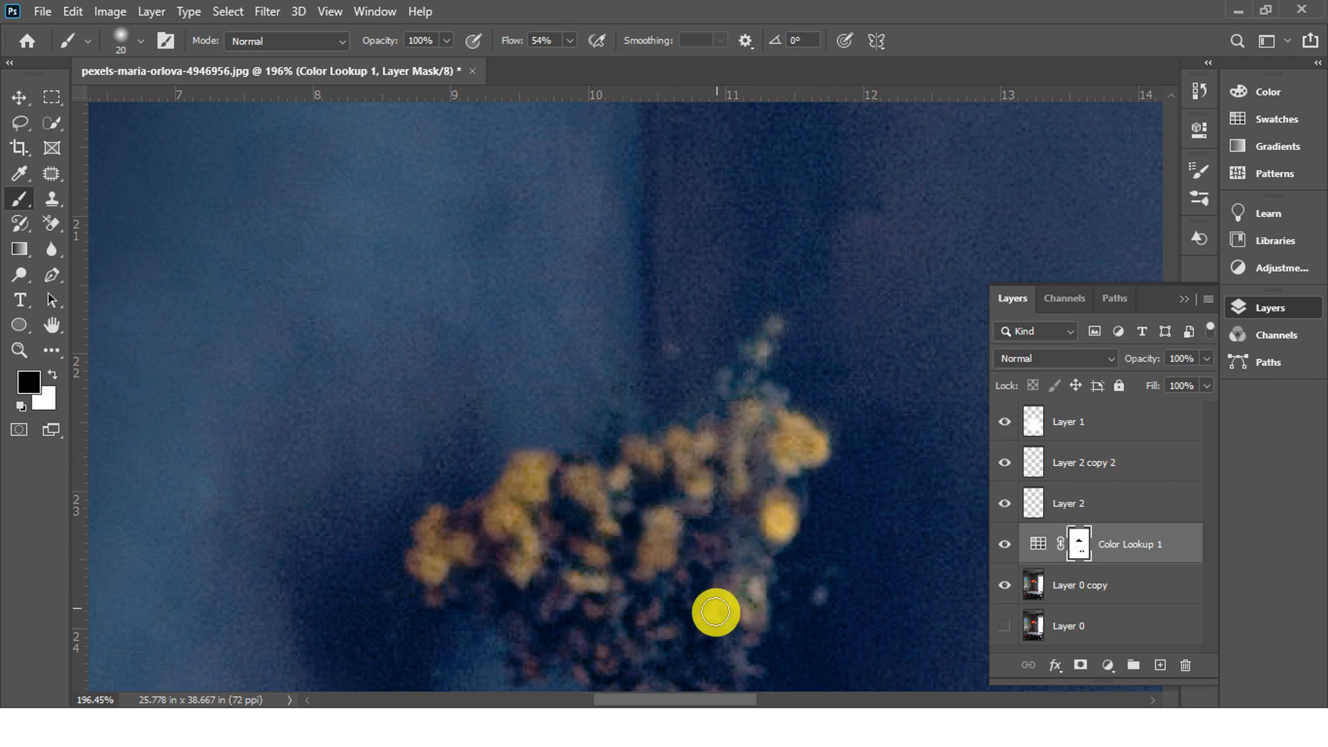
# Step: Mask out the remaining lower blossoms and stray buds around the bouquet on the Color Lookup 1 mask
pyautogui.scroll(-5, 719, 585)
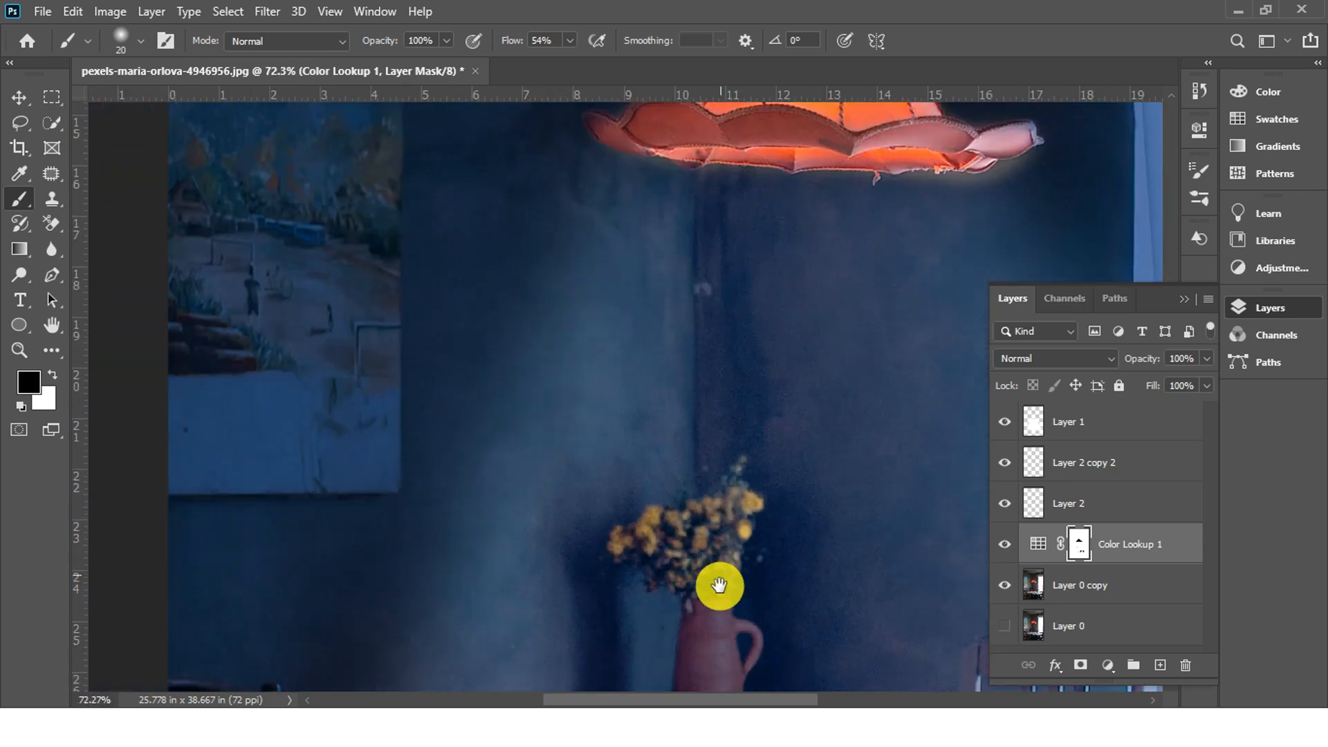
pyautogui.moveTo(719, 586); pyautogui.dragTo(648, 335)
pyautogui.scroll(5, 543, 493)
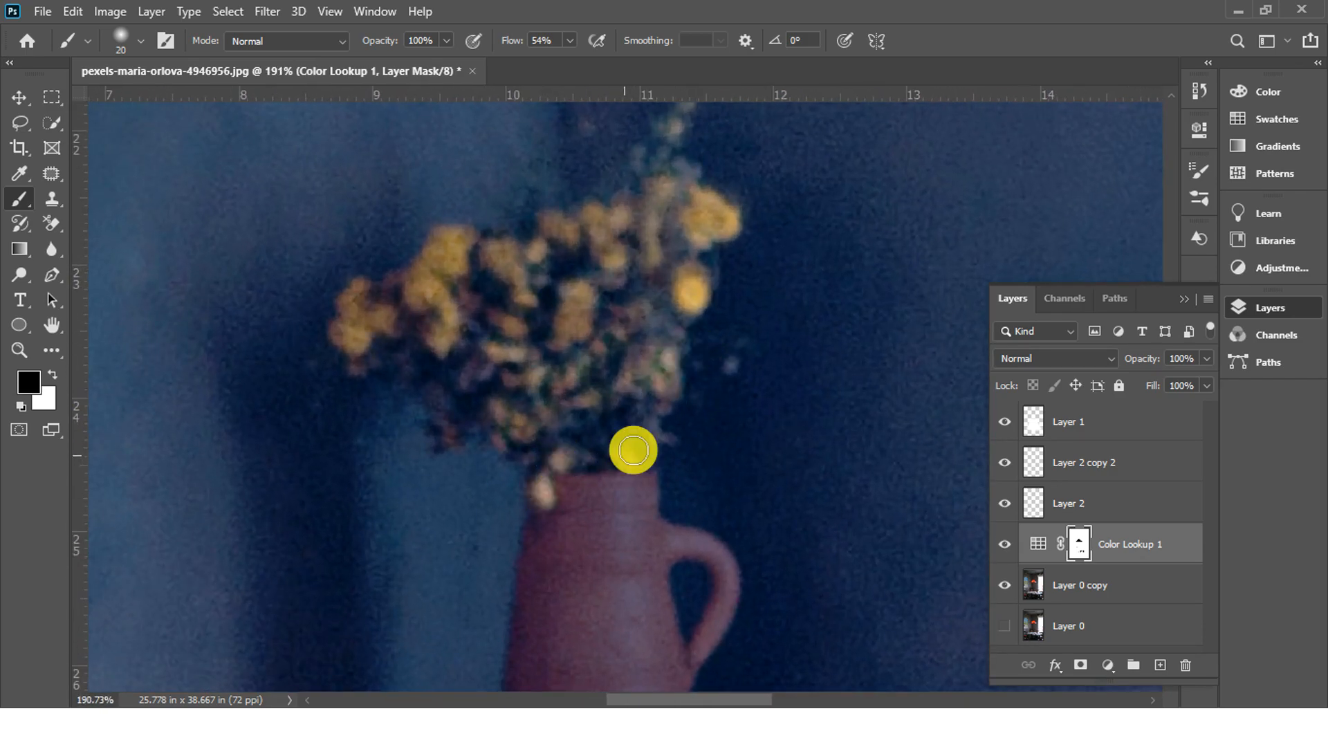
pyautogui.moveTo(632, 451); pyautogui.dragTo(732, 366)
pyautogui.scroll(-8, 613, 497)
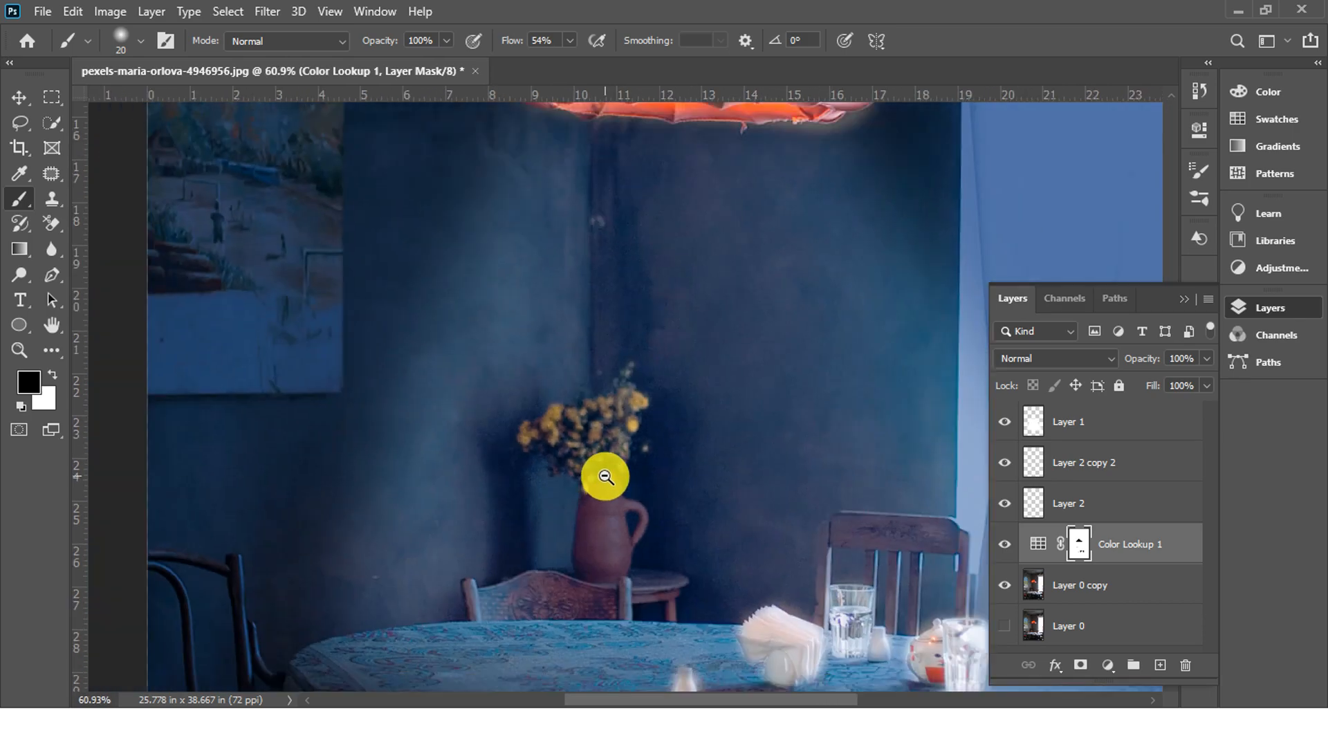
pyautogui.scroll(5, 578, 496)
pyautogui.scroll(2, 707, 512)
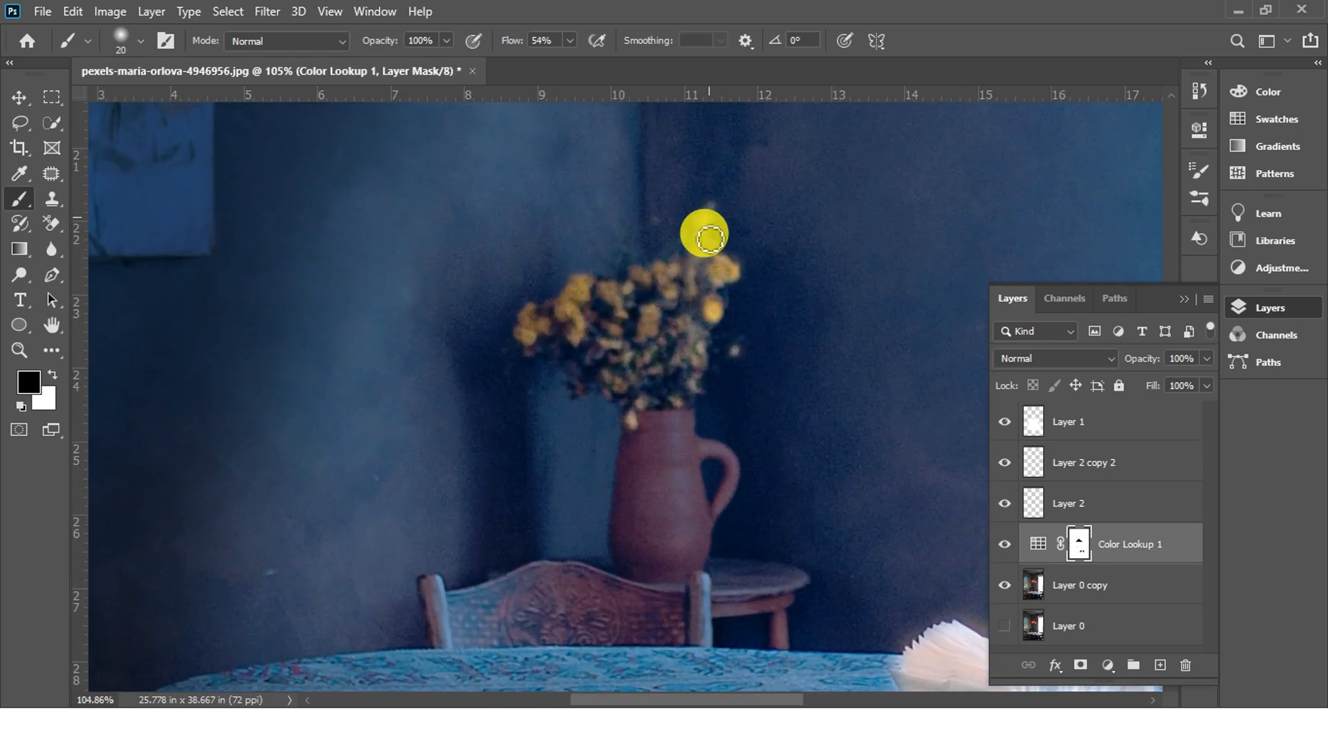
# Step: Paint black along the edges of the wall painting on the Color Lookup 1 mask with a 40-pixel brush
pyautogui.scroll(-5, 708, 238)
pyautogui.scroll(3, 637, 332)
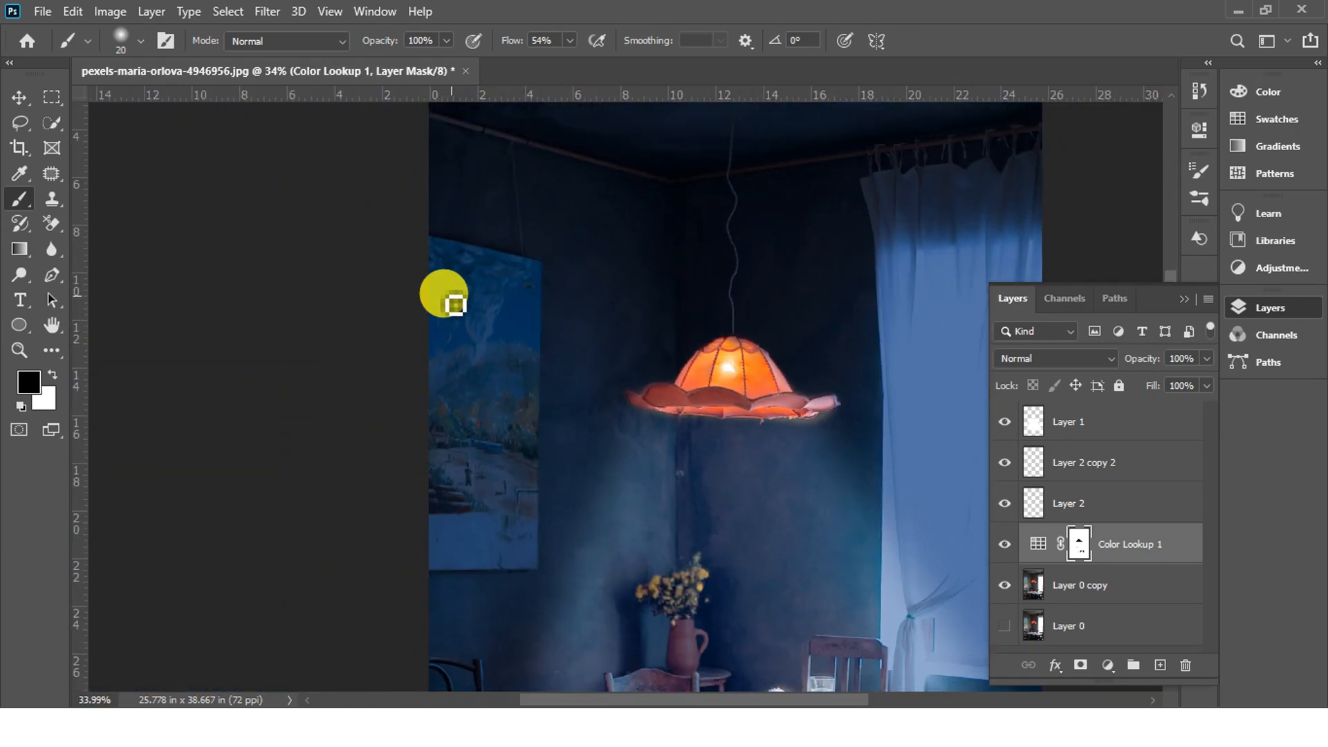
pyautogui.scroll(2, 455, 305)
pyautogui.press(']')
pyautogui.press(']')
pyautogui.press(']')
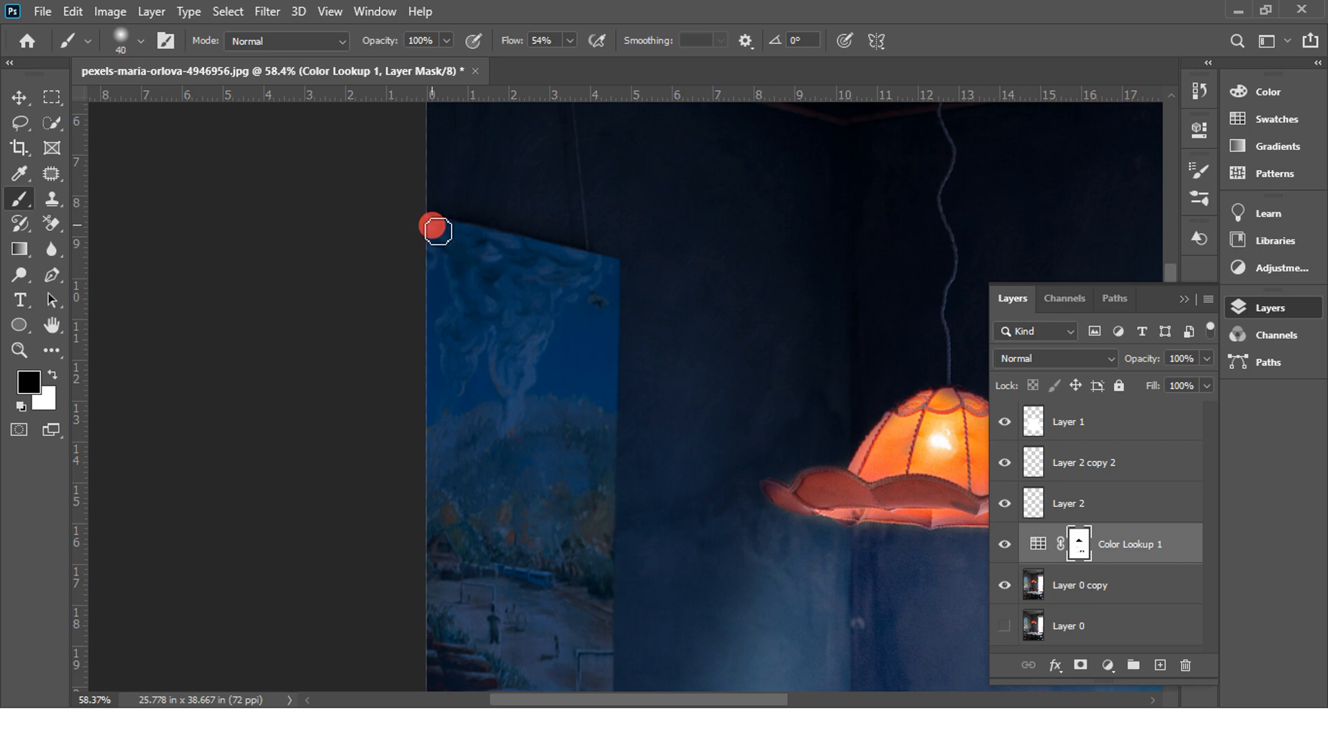
pyautogui.moveTo(443, 223)
pyautogui.mouseDown()
pyautogui.moveTo(588, 260)
pyautogui.moveTo(617, 361)
pyautogui.moveTo(600, 626)
pyautogui.mouseUp()
pyautogui.moveTo(566, 436); pyautogui.dragTo(547, 107)
pyautogui.moveTo(584, 234)
pyautogui.mouseDown()
pyautogui.moveTo(592, 454)
pyautogui.moveTo(438, 450)
pyautogui.mouseUp()
pyautogui.scroll(-3, 463, 446)
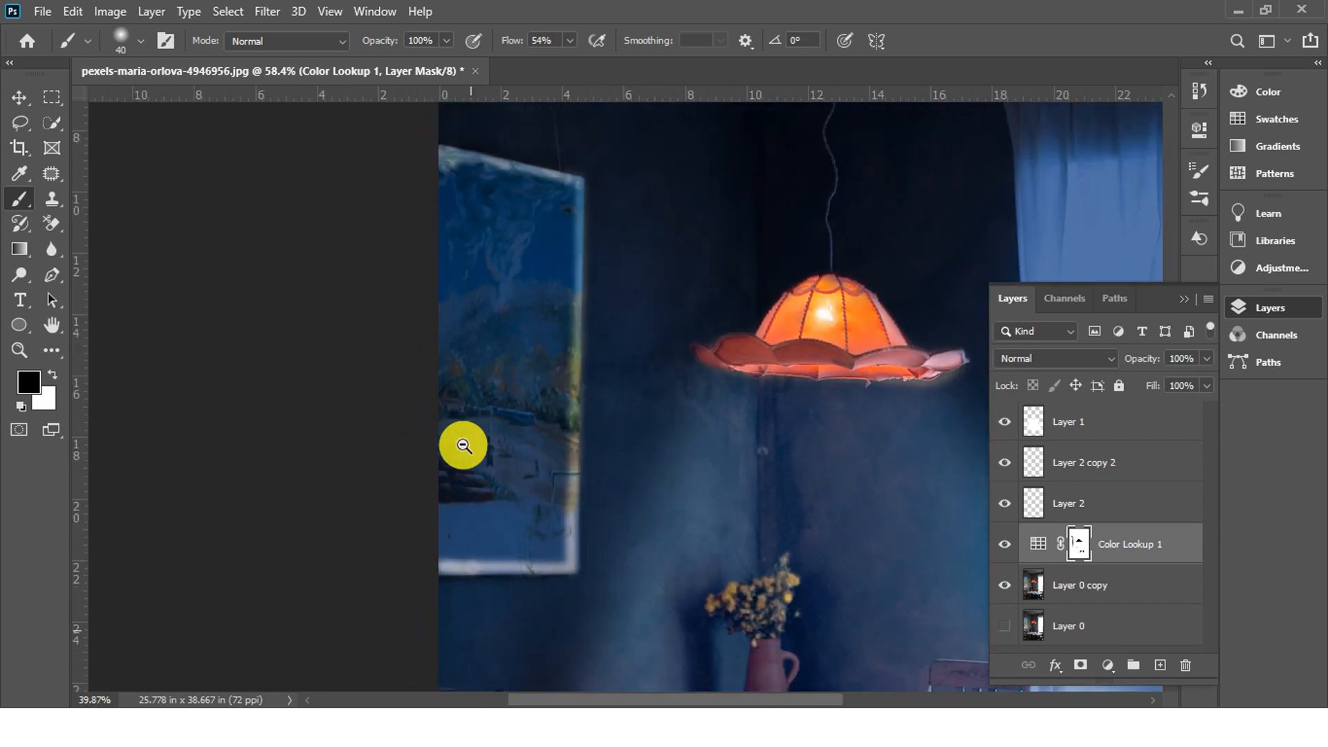
# Step: Paint black over the whole interior of the wall painting on the Color Lookup 1 mask with a 90-pixel brush
pyautogui.press(']')
pyautogui.press(']')
pyautogui.press(']')
pyautogui.press(']')
pyautogui.press(']')
pyautogui.press(']')
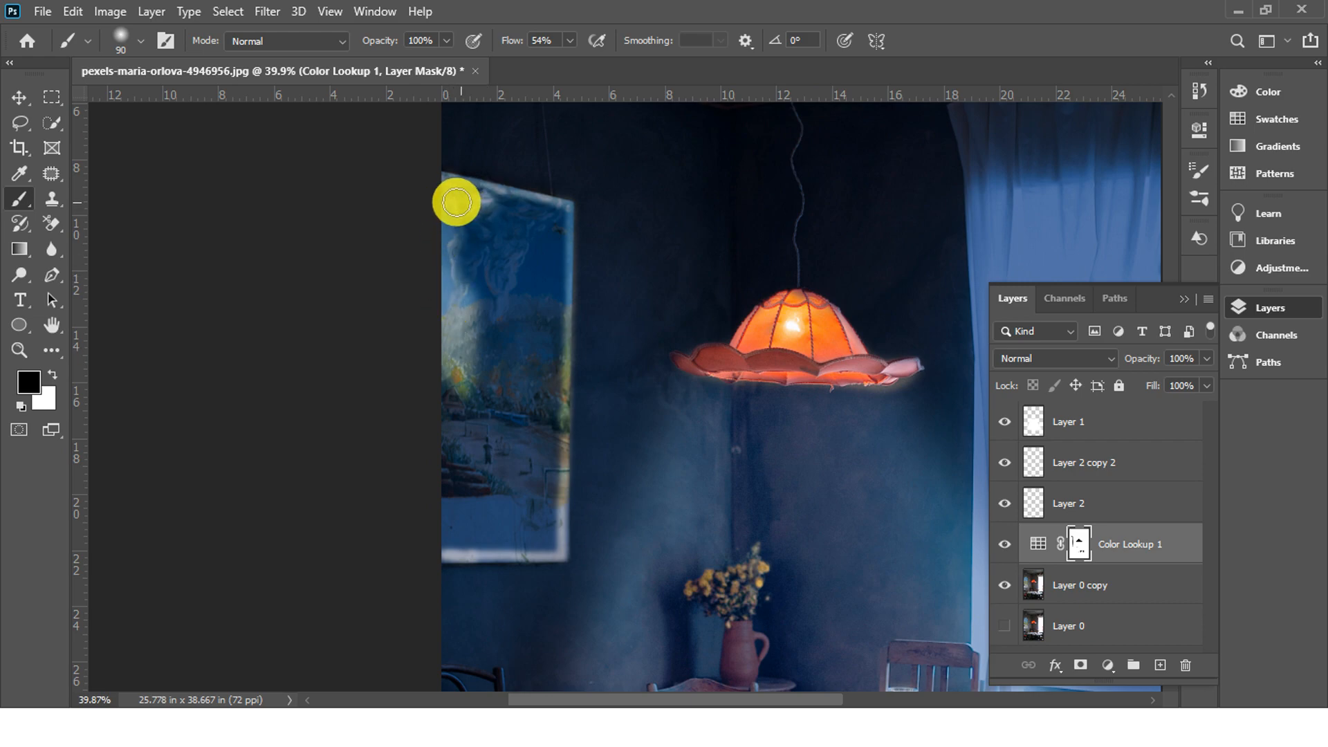
pyautogui.moveTo(457, 202)
pyautogui.mouseDown()
pyautogui.moveTo(557, 218)
pyautogui.moveTo(519, 209)
pyautogui.moveTo(461, 247)
pyautogui.moveTo(484, 282)
pyautogui.moveTo(536, 243)
pyautogui.moveTo(532, 414)
pyautogui.moveTo(515, 341)
pyautogui.moveTo(554, 222)
pyautogui.moveTo(538, 489)
pyautogui.moveTo(518, 530)
pyautogui.moveTo(472, 532)
pyautogui.moveTo(532, 535)
pyautogui.moveTo(550, 433)
pyautogui.moveTo(540, 529)
pyautogui.moveTo(557, 546)
pyautogui.moveTo(450, 535)
pyautogui.moveTo(504, 375)
pyautogui.moveTo(457, 392)
pyautogui.moveTo(538, 265)
pyautogui.moveTo(508, 263)
pyautogui.moveTo(458, 229)
pyautogui.moveTo(470, 213)
pyautogui.moveTo(512, 428)
pyautogui.moveTo(438, 484)
pyautogui.moveTo(480, 427)
pyautogui.moveTo(446, 534)
pyautogui.moveTo(466, 471)
pyautogui.mouseUp()
pyautogui.moveTo(580, 509); pyautogui.dragTo(689, 461)
pyautogui.moveTo(628, 567)
pyautogui.mouseDown()
pyautogui.moveTo(676, 562)
pyautogui.moveTo(733, 512)
pyautogui.moveTo(720, 519)
pyautogui.moveTo(629, 271)
pyautogui.moveTo(678, 251)
pyautogui.mouseUp()
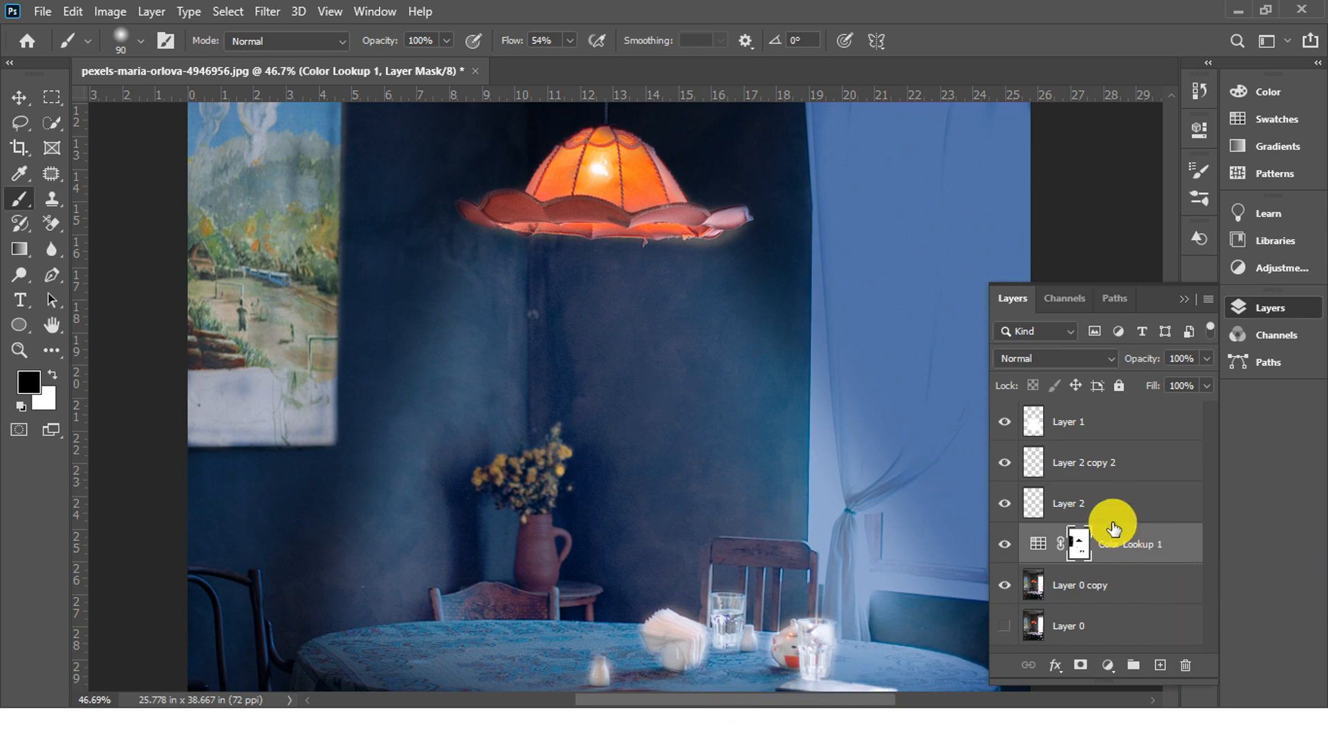
# Step: Select the entire lampshade on Layer 0 copy with the Quick Selection tool and add a new layer above Layer 2
pyautogui.click(1097, 600)
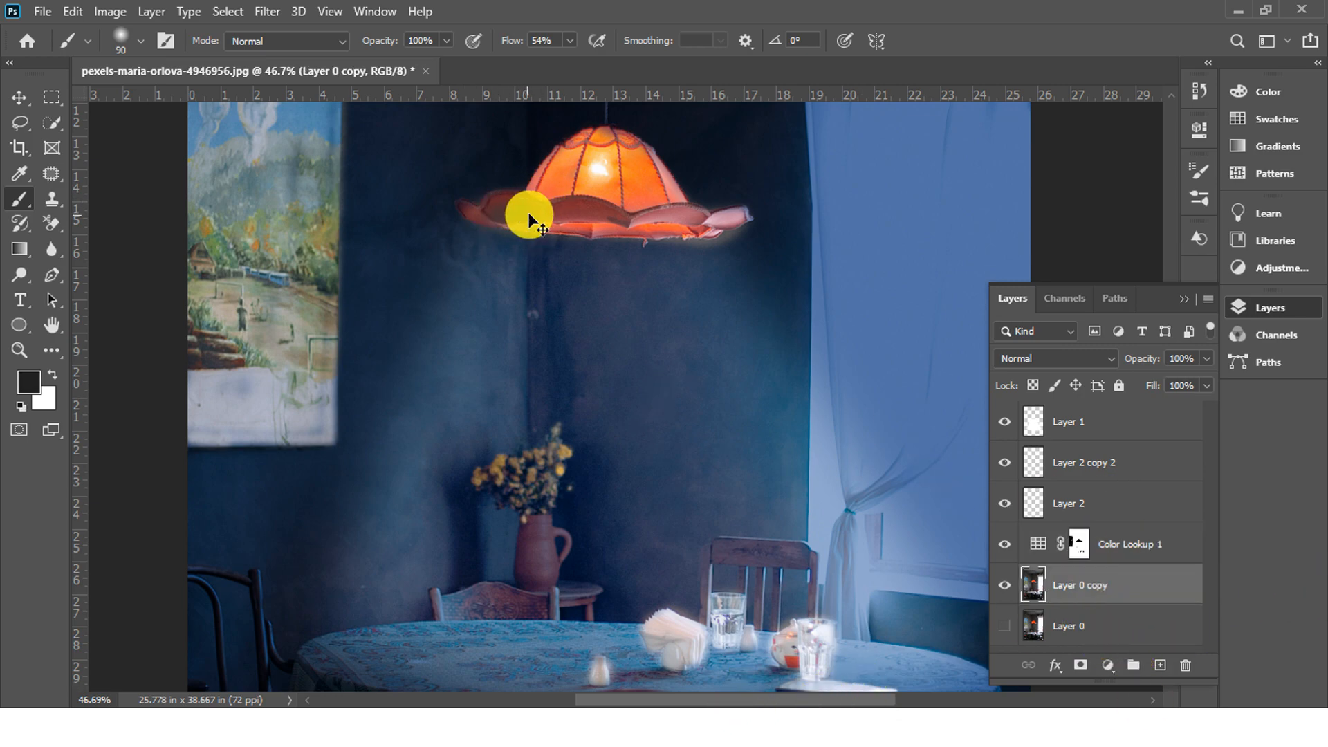
pyautogui.click(52, 123)
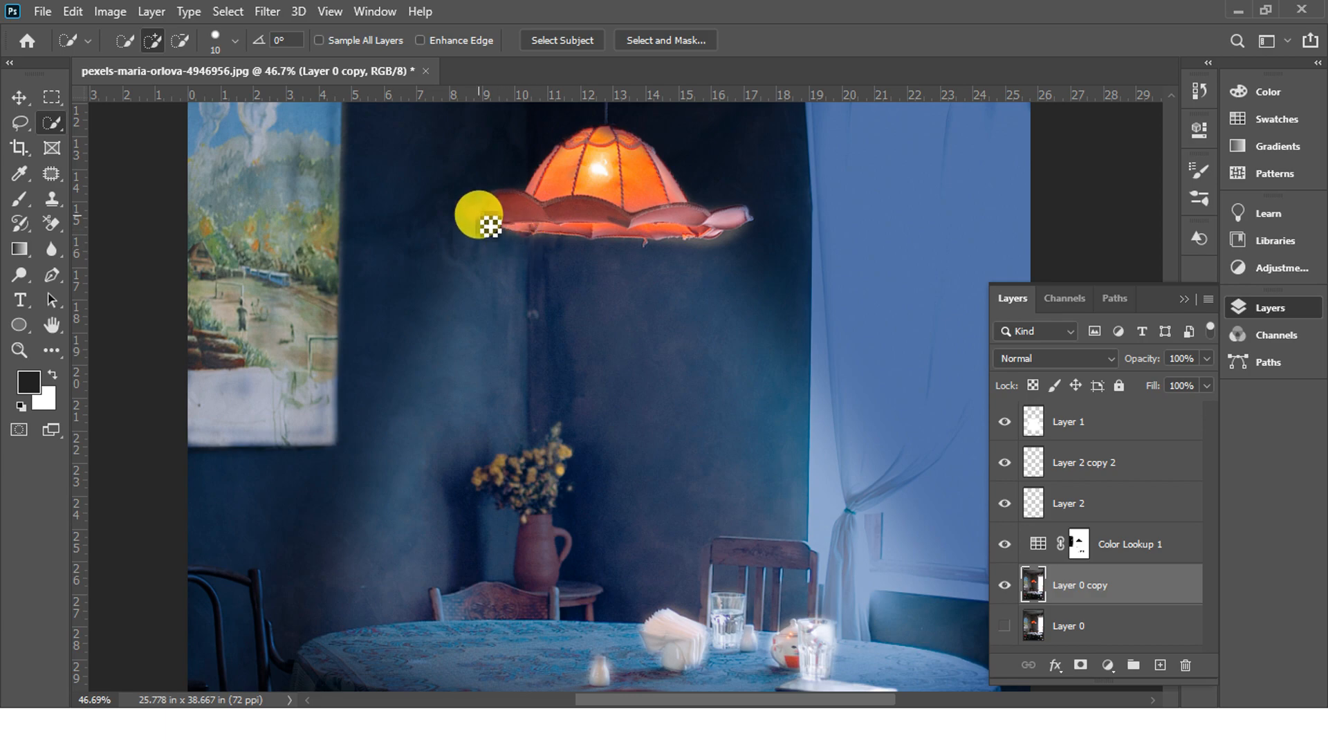
pyautogui.moveTo(483, 214)
pyautogui.mouseDown()
pyautogui.moveTo(703, 229)
pyautogui.moveTo(733, 217)
pyautogui.moveTo(603, 235)
pyautogui.moveTo(520, 228)
pyautogui.moveTo(573, 169)
pyautogui.mouseUp()
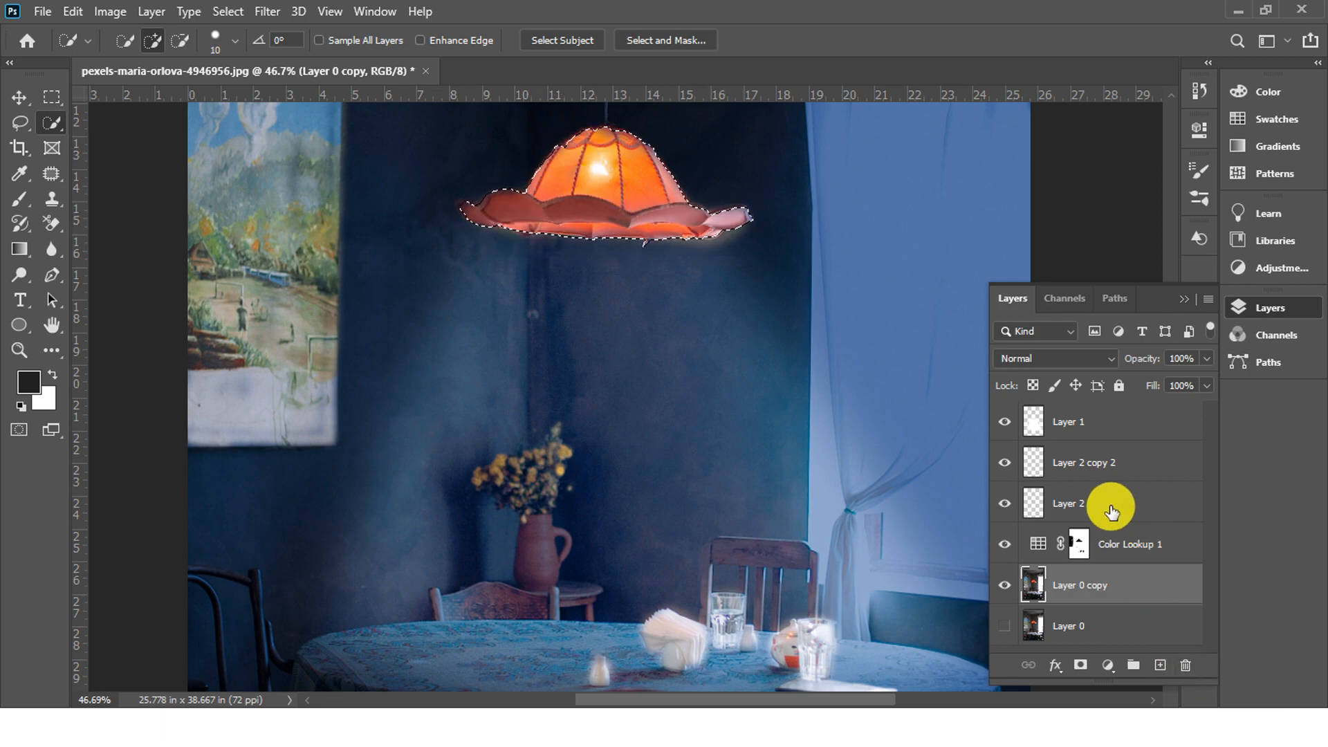
pyautogui.click(1101, 506)
pyautogui.click(1161, 666)
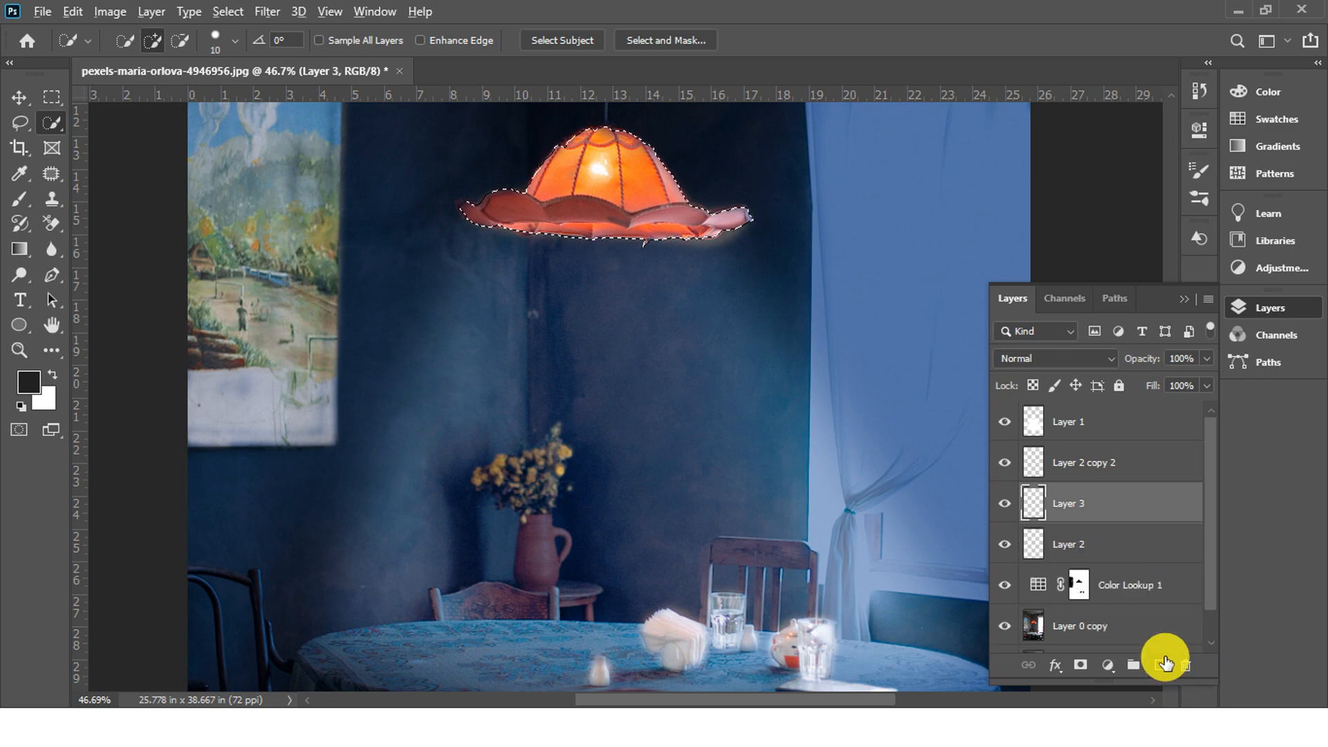
# Step: Fill the lampshade selection with white on Layer 3 and set the layer's blend mode to Overlay
pyautogui.hotkey('ctrl', 'BackSpace')
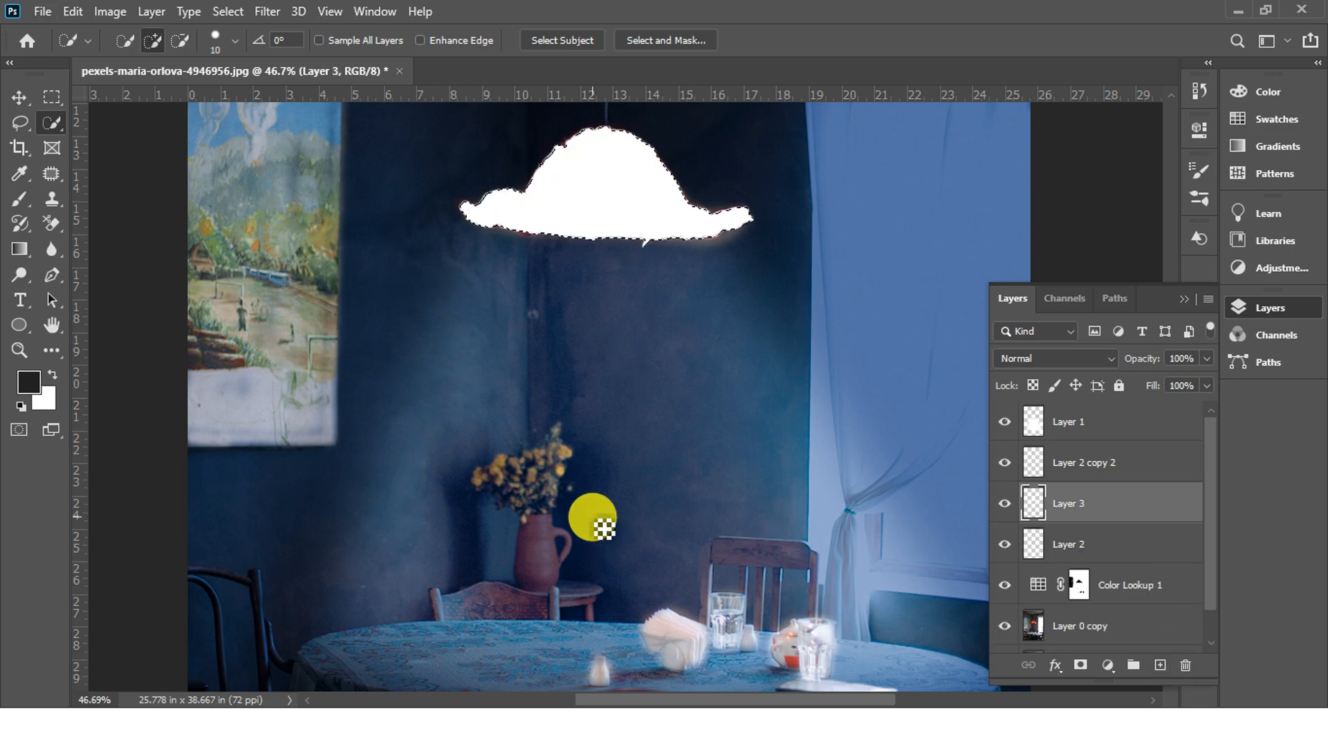
pyautogui.click(1048, 358)
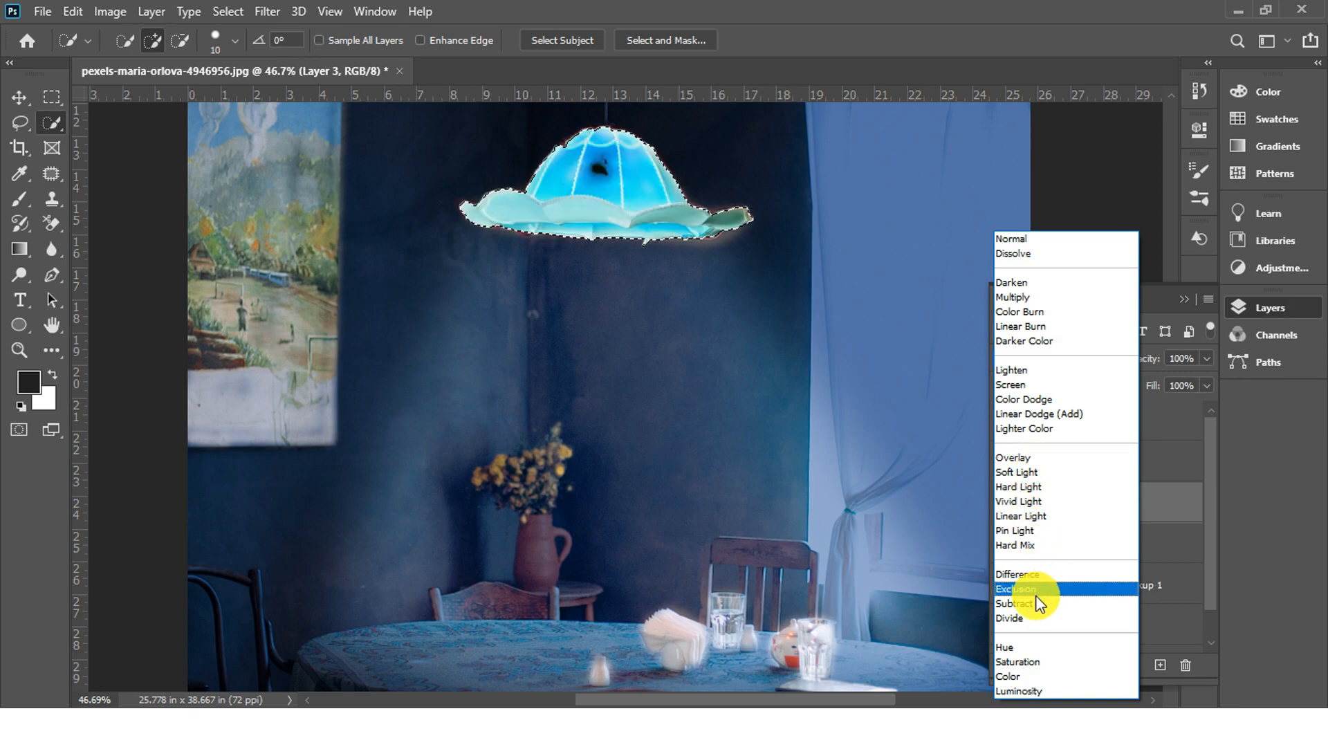
pyautogui.click(1025, 458)
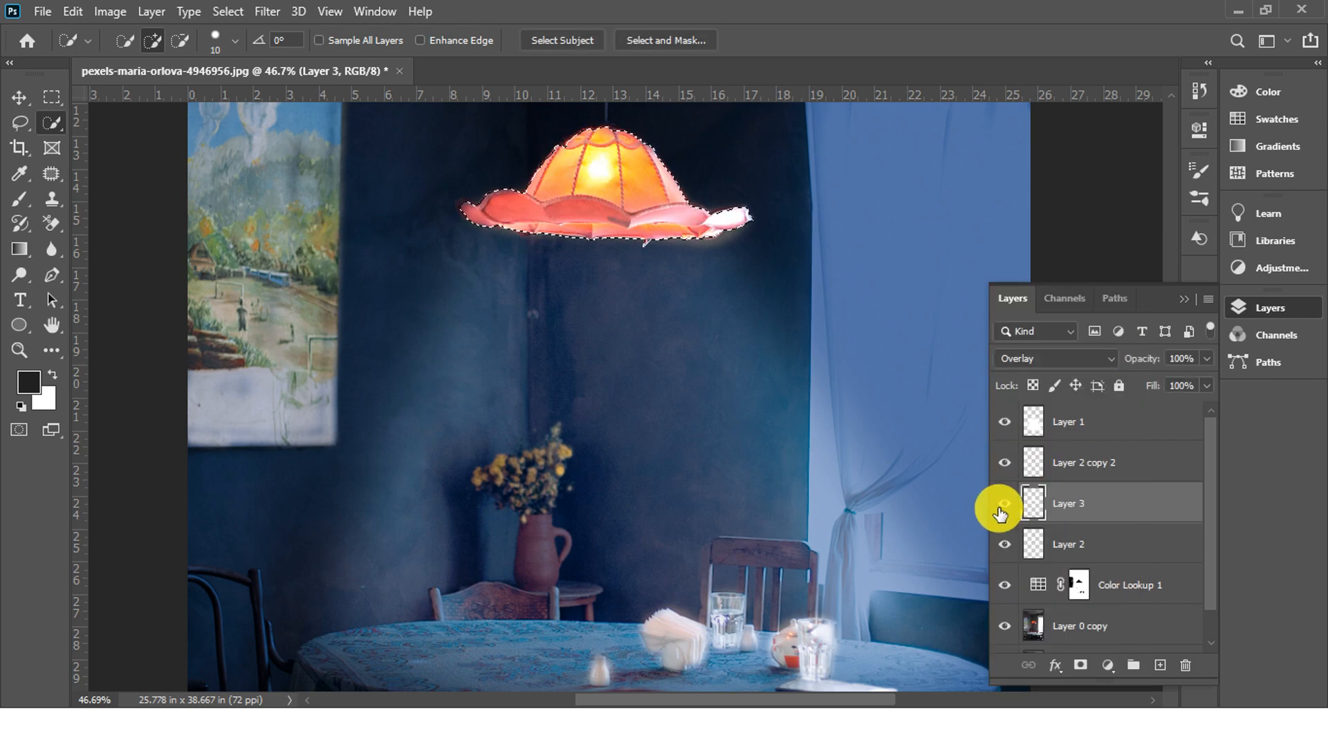
pyautogui.scroll(-4, 664, 397)
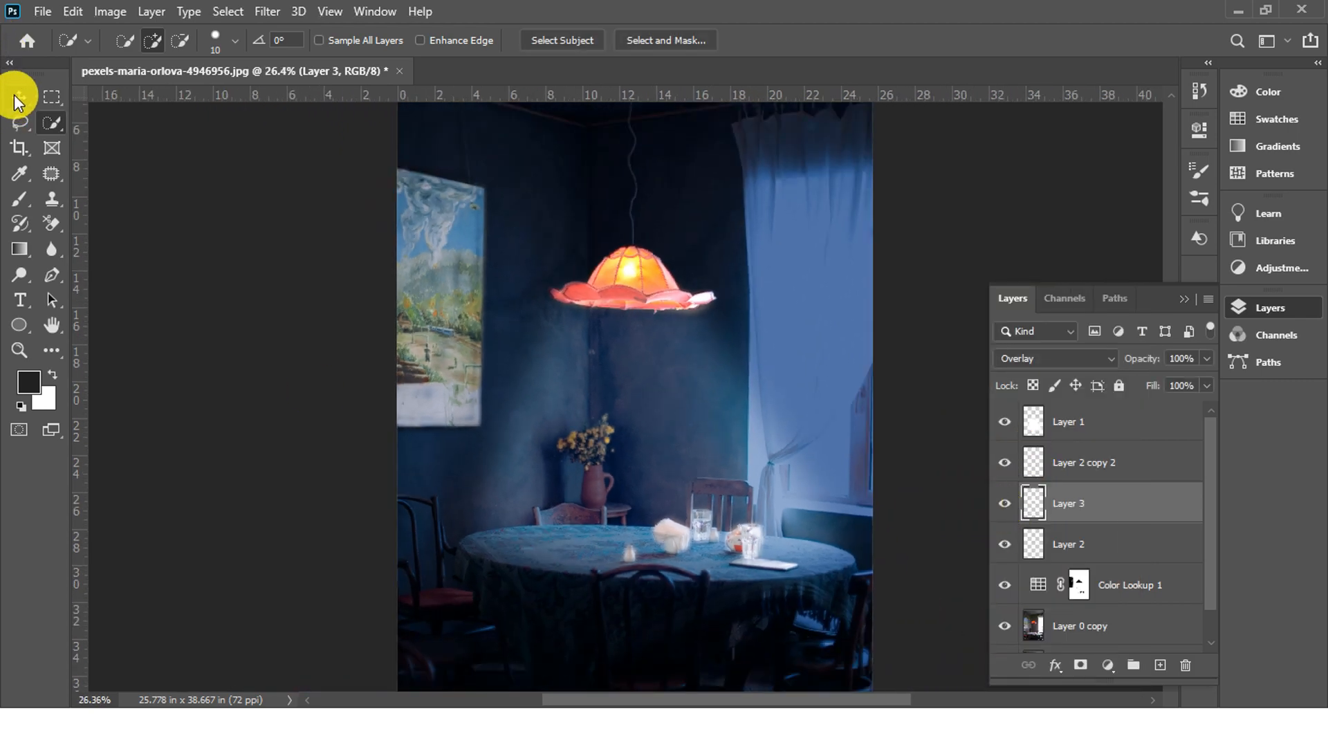
# Step: Move the light beam on Layer 1 about 0.53 in horizontally and 0.42 in vertically under the lamp
pyautogui.click(19, 97)
pyautogui.click(666, 460)
pyautogui.moveTo(666, 459)
pyautogui.mouseDown()
pyautogui.moveTo(620, 741)
pyautogui.moveTo(862, 558)
pyautogui.moveTo(655, 616)
pyautogui.moveTo(486, 286)
pyautogui.moveTo(594, 444)
pyautogui.moveTo(750, 459)
pyautogui.moveTo(608, 164)
pyautogui.moveTo(605, 400)
pyautogui.moveTo(954, 498)
pyautogui.moveTo(625, 451)
pyautogui.moveTo(777, 715)
pyautogui.moveTo(664, 508)
pyautogui.moveTo(679, 442)
pyautogui.moveTo(658, 587)
pyautogui.moveTo(537, 587)
pyautogui.moveTo(501, 507)
pyautogui.moveTo(497, 581)
pyautogui.moveTo(675, 438)
pyautogui.mouseUp()
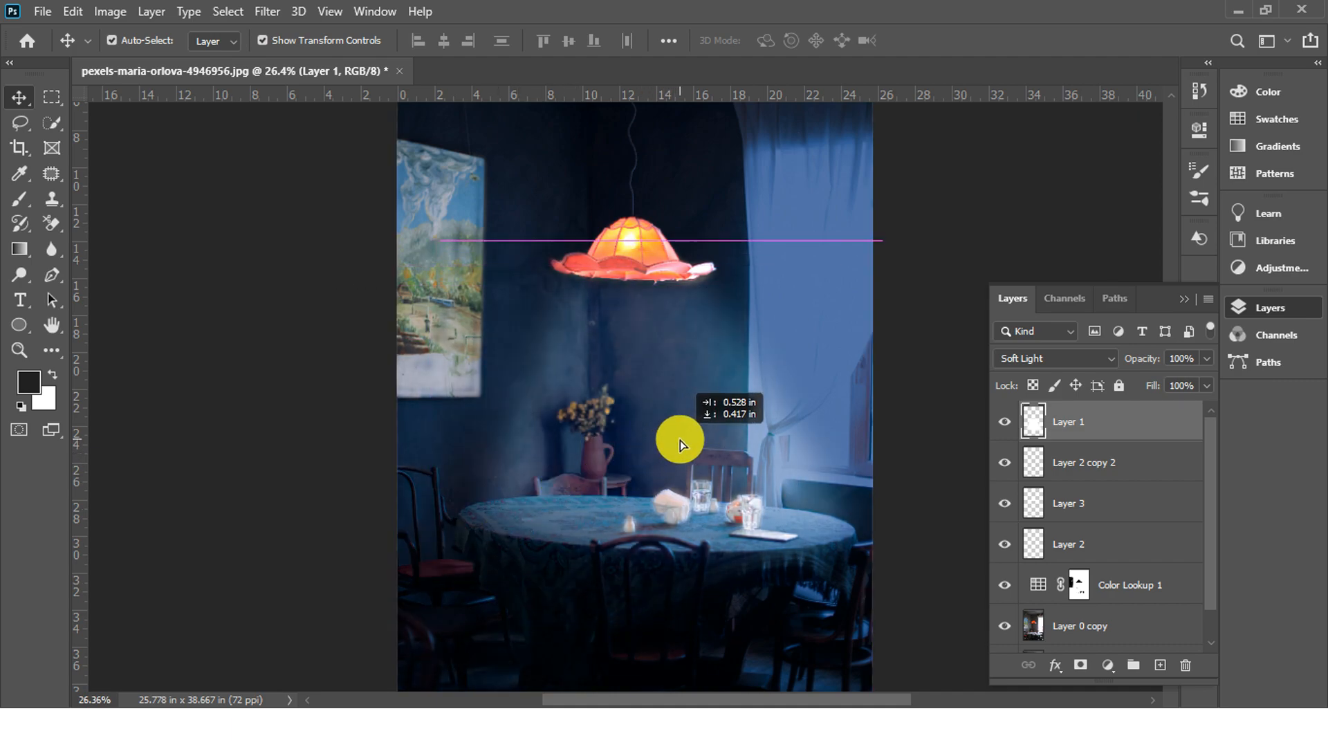
# Step: Paint black over the clay vase on the Color Lookup 1 mask with a 25-pixel brush
pyautogui.click(1079, 584)
pyautogui.click(19, 198)
pyautogui.moveTo(571, 456)
pyautogui.mouseDown()
pyautogui.moveTo(712, 475)
pyautogui.moveTo(723, 463)
pyautogui.moveTo(496, 374)
pyautogui.moveTo(468, 317)
pyautogui.moveTo(489, 252)
pyautogui.moveTo(436, 418)
pyautogui.moveTo(490, 445)
pyautogui.moveTo(536, 350)
pyautogui.moveTo(580, 299)
pyautogui.moveTo(634, 341)
pyautogui.moveTo(569, 388)
pyautogui.moveTo(531, 261)
pyautogui.moveTo(457, 468)
pyautogui.moveTo(530, 522)
pyautogui.moveTo(562, 385)
pyautogui.moveTo(462, 287)
pyautogui.mouseUp()
pyautogui.press('[')
pyautogui.press('[')
pyautogui.press('[')
pyautogui.press('[')
pyautogui.press('[')
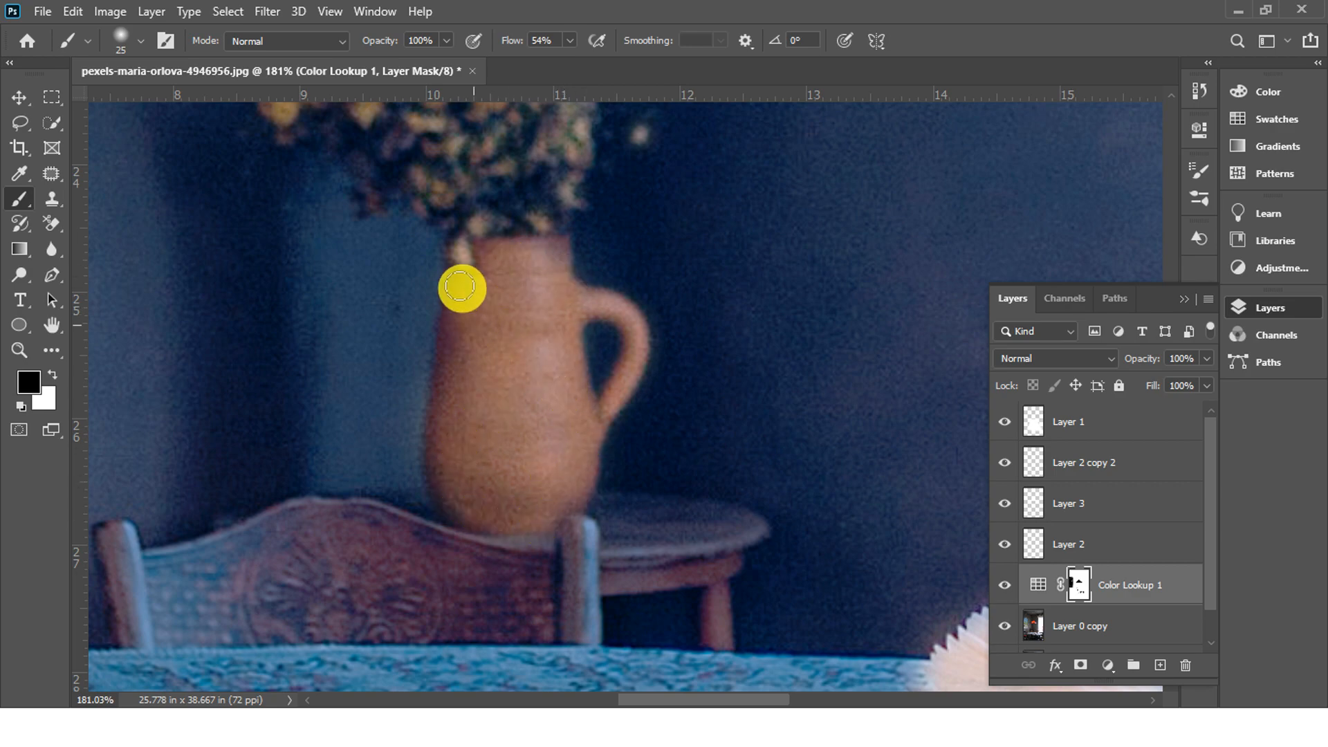
pyautogui.moveTo(559, 476); pyautogui.dragTo(550, 473)
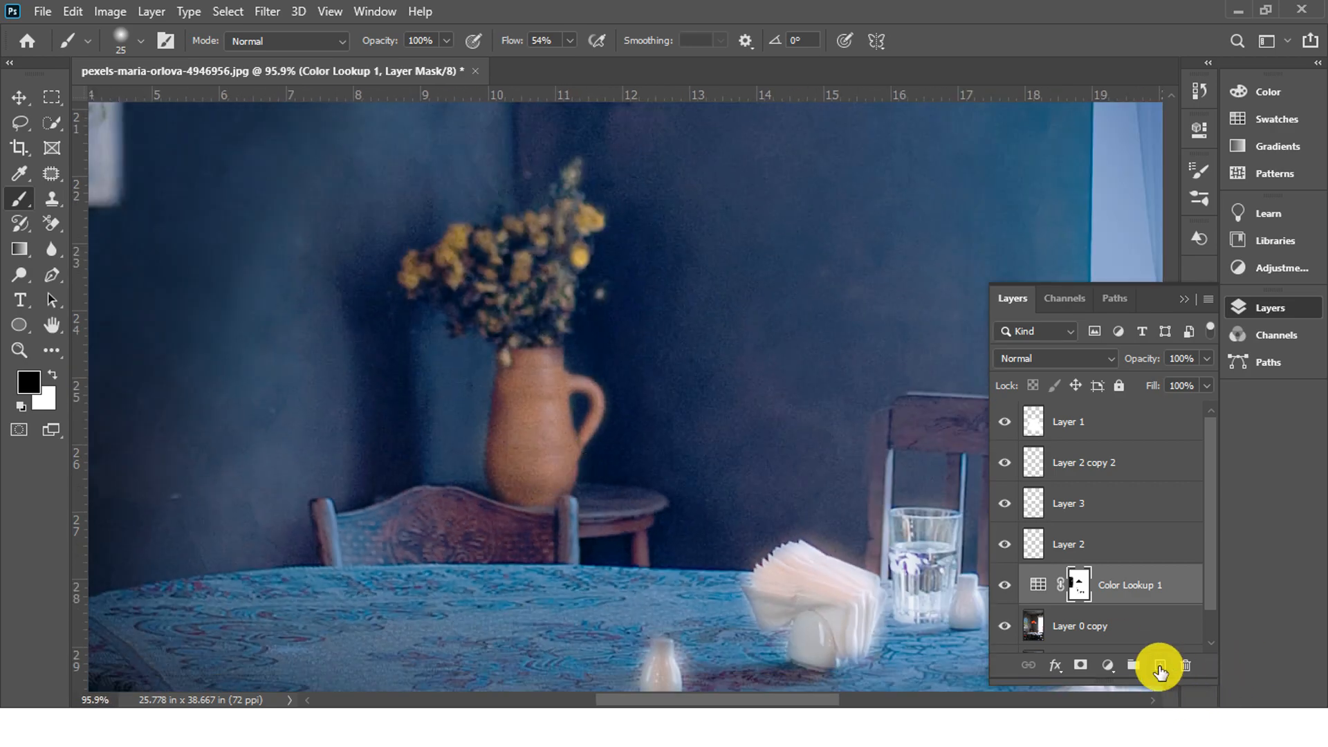
# Step: Add a new layer above Color Lookup 1 and dab white over the upper blossoms with a 25-pixel brush
pyautogui.click(1160, 667)
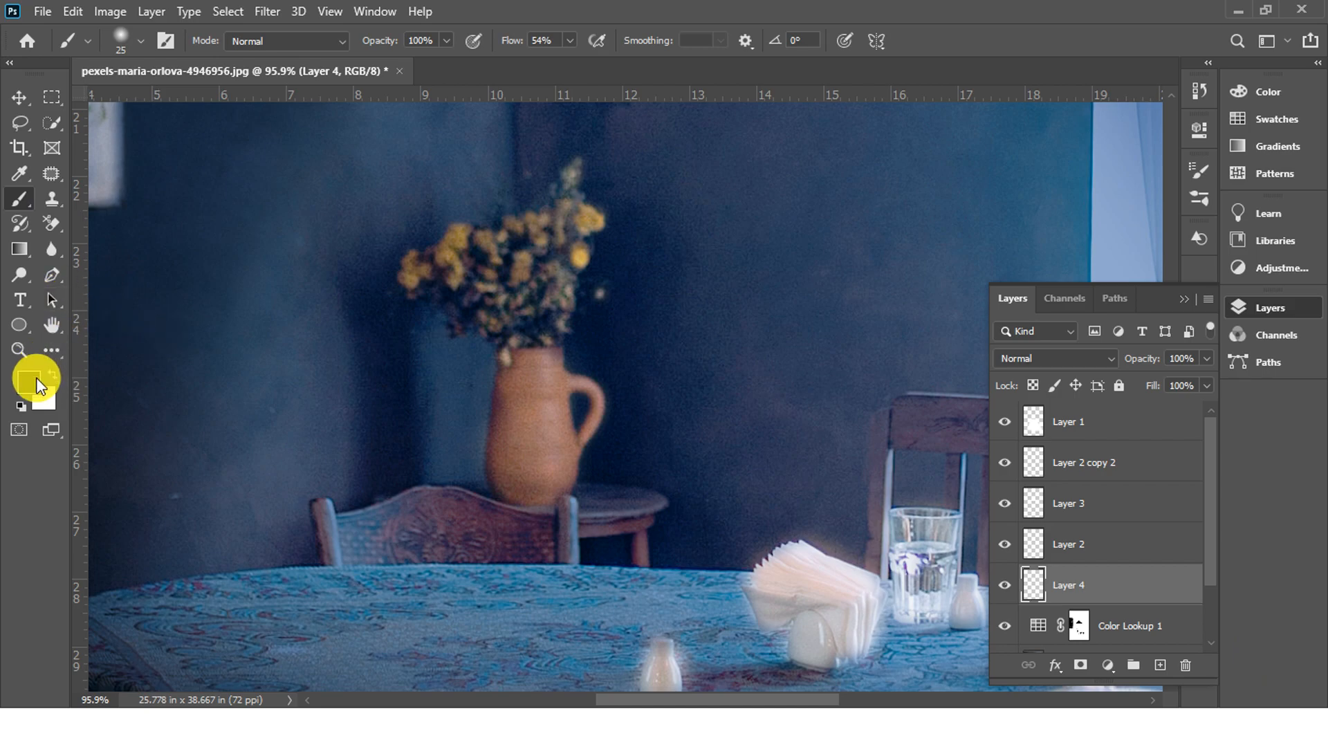
pyautogui.click(51, 377)
pyautogui.moveTo(512, 242); pyautogui.dragTo(577, 256)
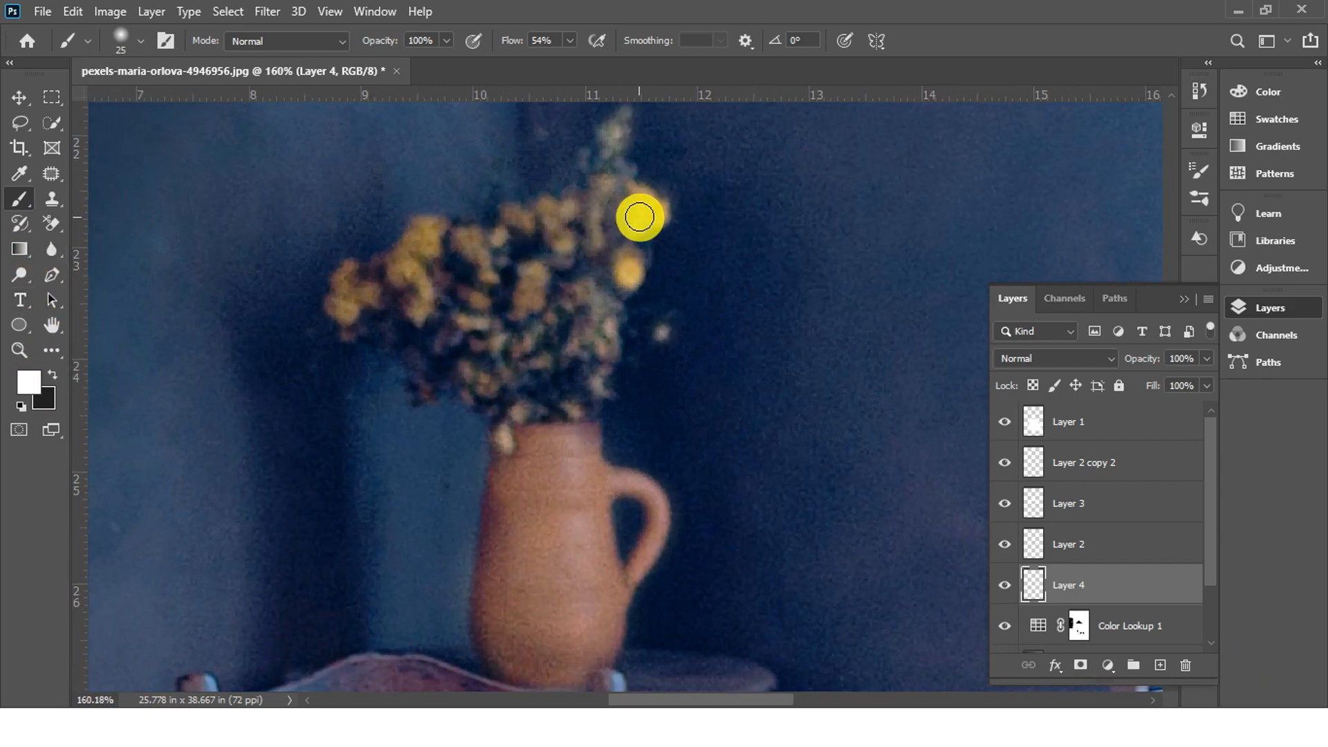
pyautogui.moveTo(641, 217); pyautogui.dragTo(637, 199)
pyautogui.click(627, 266)
pyautogui.click(588, 234)
pyautogui.click(602, 183)
pyautogui.click(612, 145)
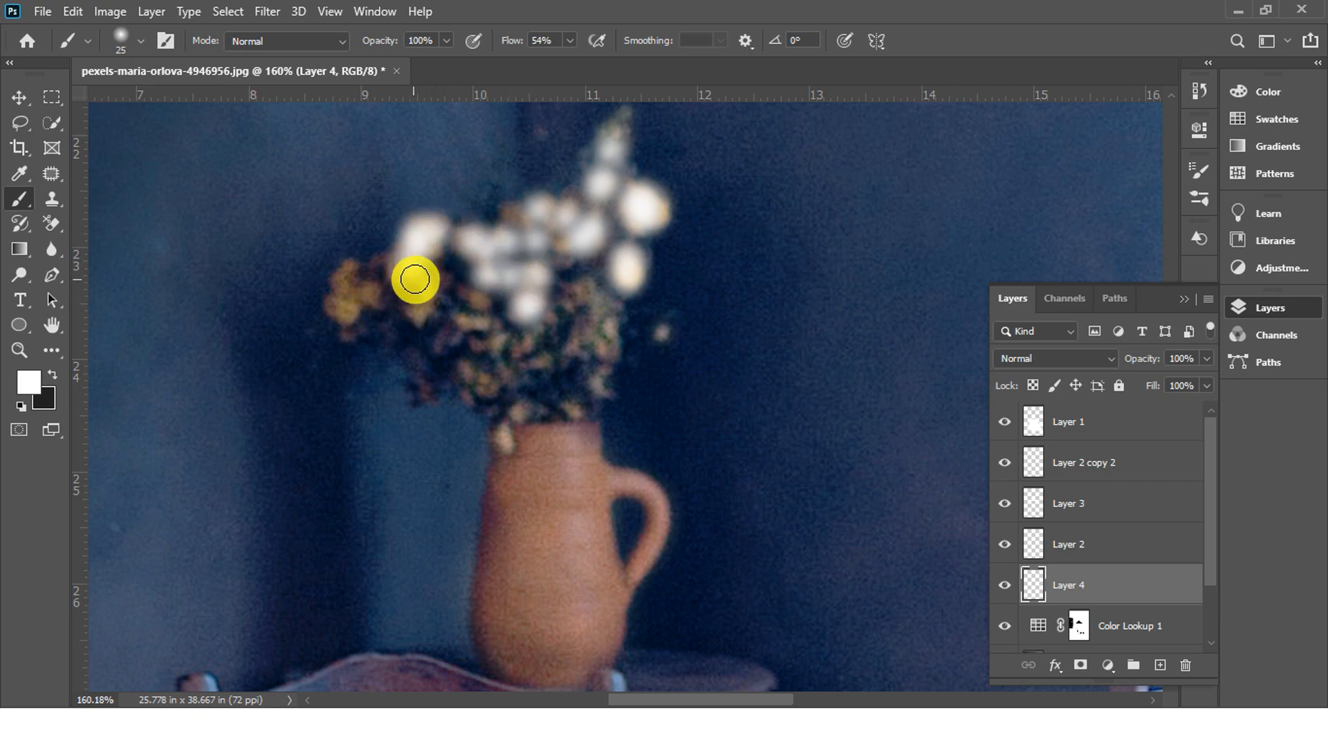
# Step: Dab white over the outer and lower blossoms of the bouquet on Layer 4
pyautogui.click(345, 307)
pyautogui.click(343, 261)
pyautogui.click(519, 404)
pyautogui.click(482, 388)
pyautogui.click(482, 359)
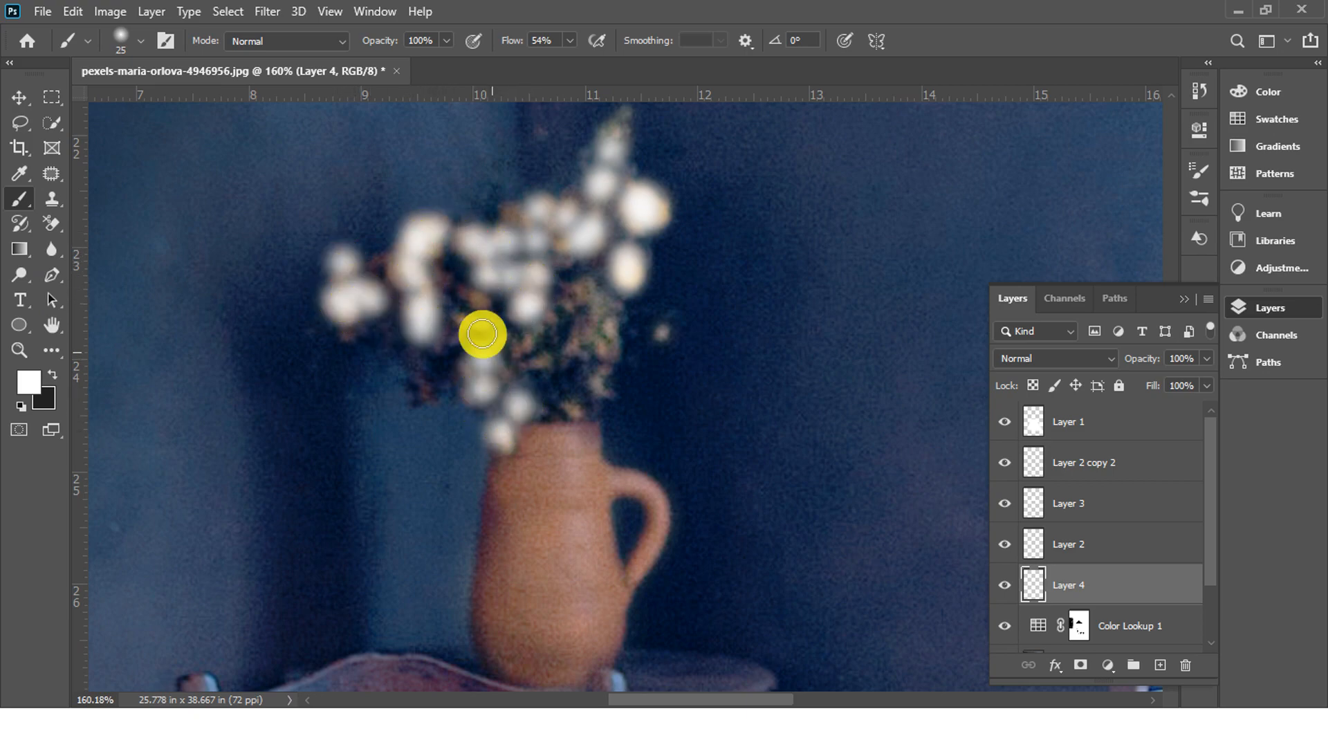
pyautogui.click(477, 318)
pyautogui.click(575, 335)
pyautogui.moveTo(527, 359)
pyautogui.mouseDown()
pyautogui.moveTo(576, 335)
pyautogui.moveTo(595, 299)
pyautogui.moveTo(589, 385)
pyautogui.mouseUp()
pyautogui.click(591, 301)
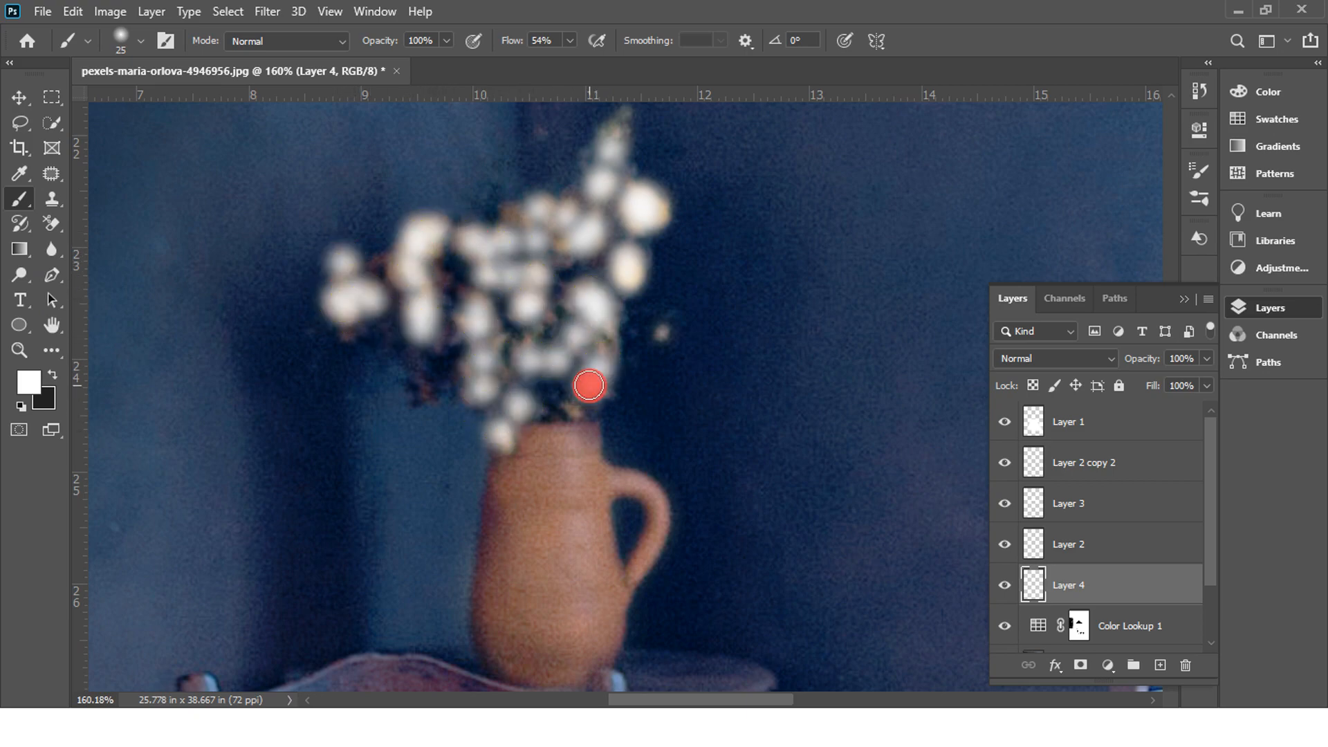
# Step: Set Layer 4's blend mode to Soft Light and its opacity to 52%
pyautogui.click(1090, 355)
pyautogui.click(1071, 475)
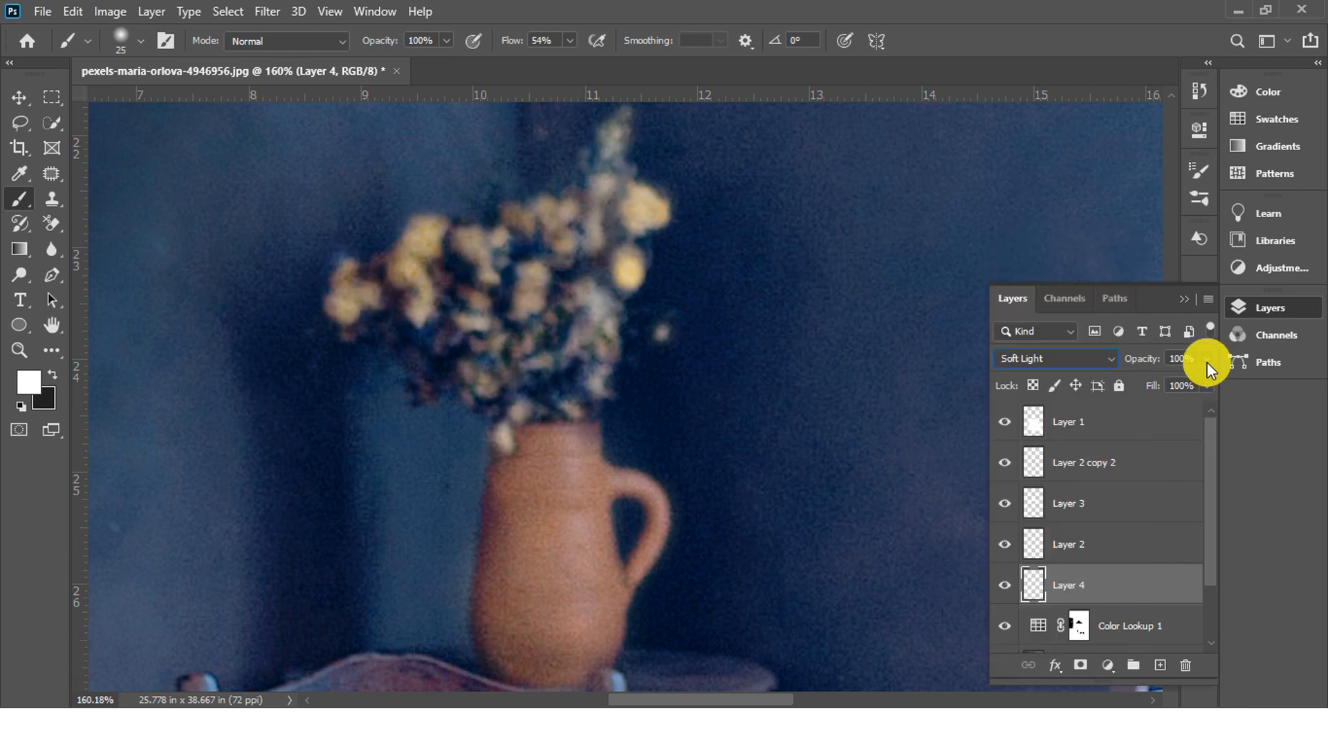
pyautogui.click(19, 96)
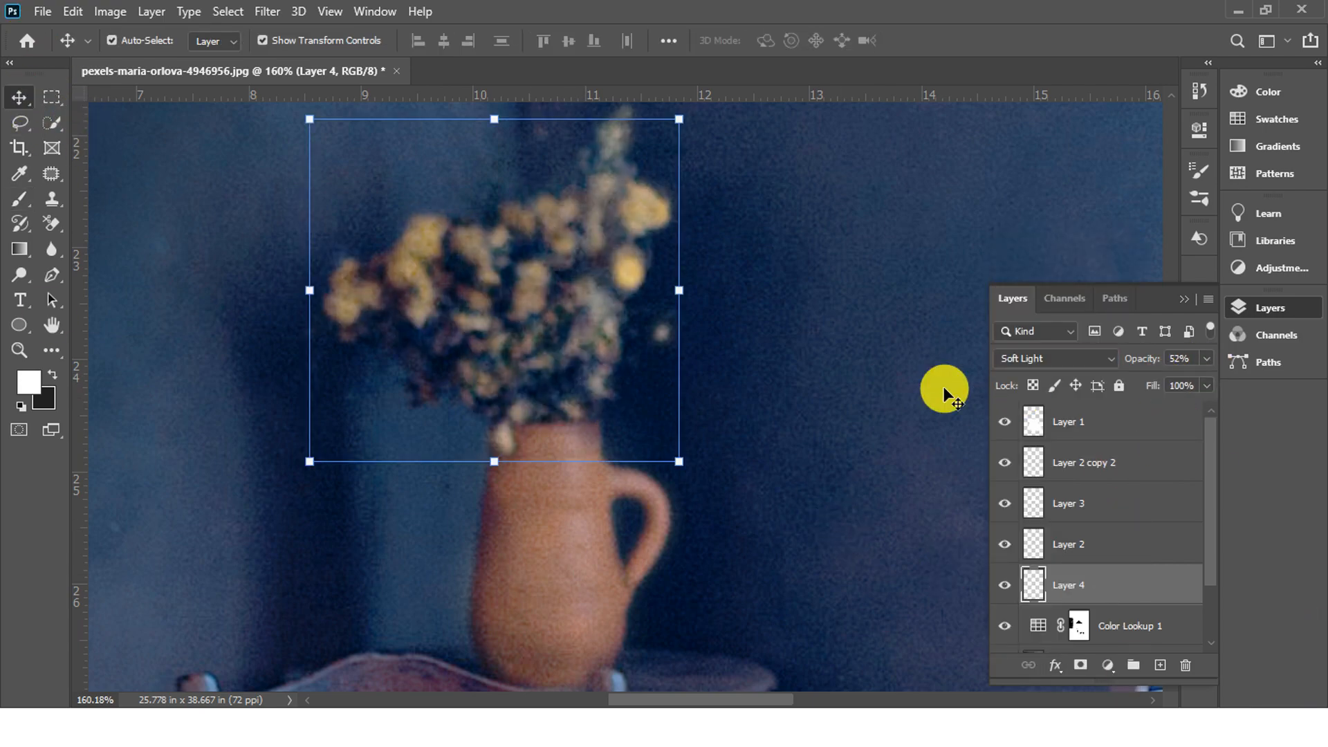
pyautogui.click(628, 280)
pyautogui.hotkey('ctrl', '0')
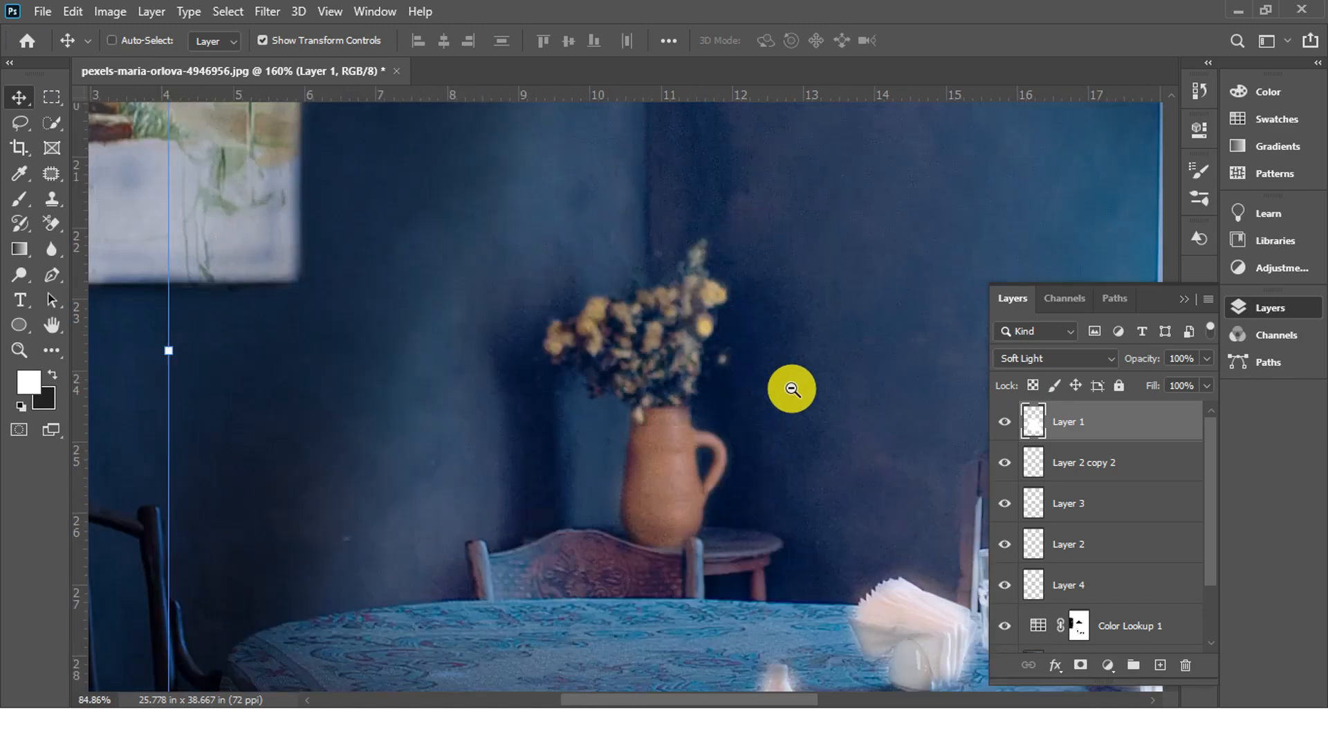
# Step: Compare the scene with Layer 2 copy 2 and Layer 1 each hidden and shown
pyautogui.click(872, 631)
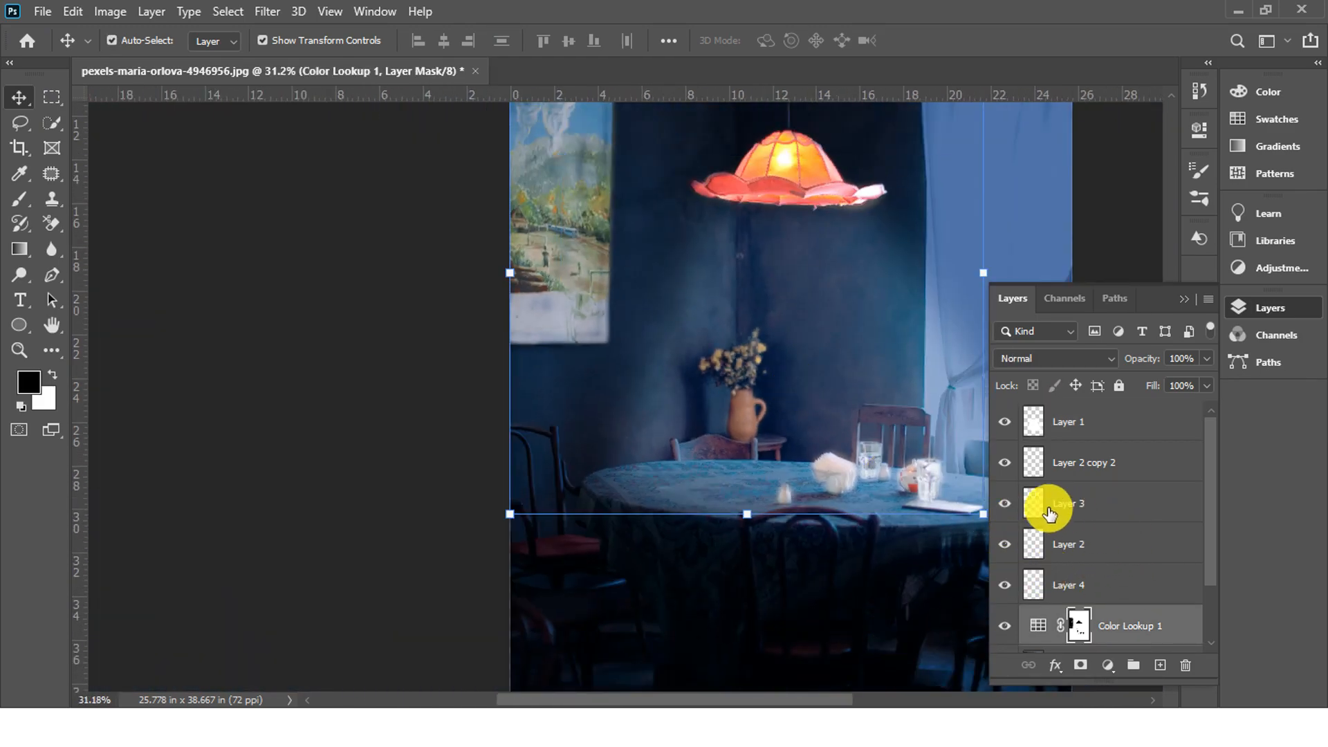
pyautogui.click(1005, 468)
pyautogui.click(1006, 468)
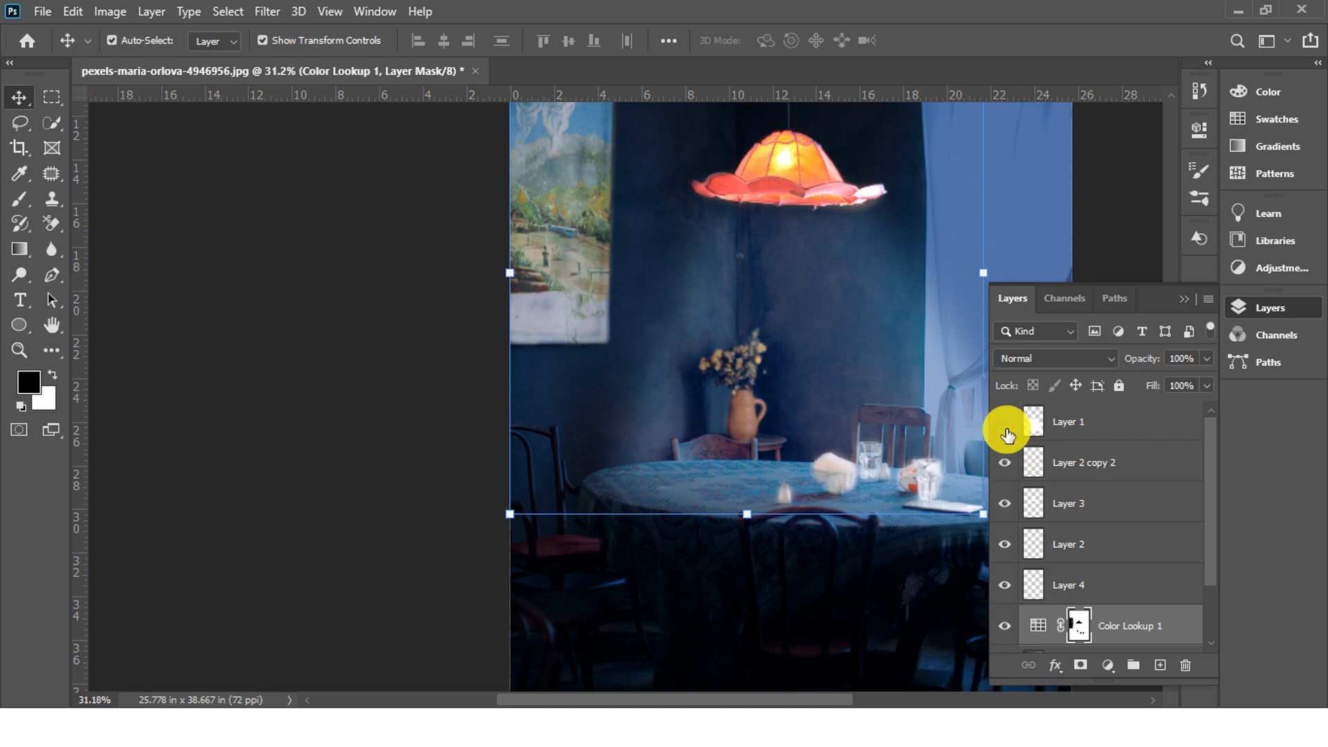
pyautogui.click(1006, 435)
pyautogui.click(1006, 435)
pyautogui.moveTo(875, 472); pyautogui.dragTo(774, 485)
pyautogui.click(856, 522)
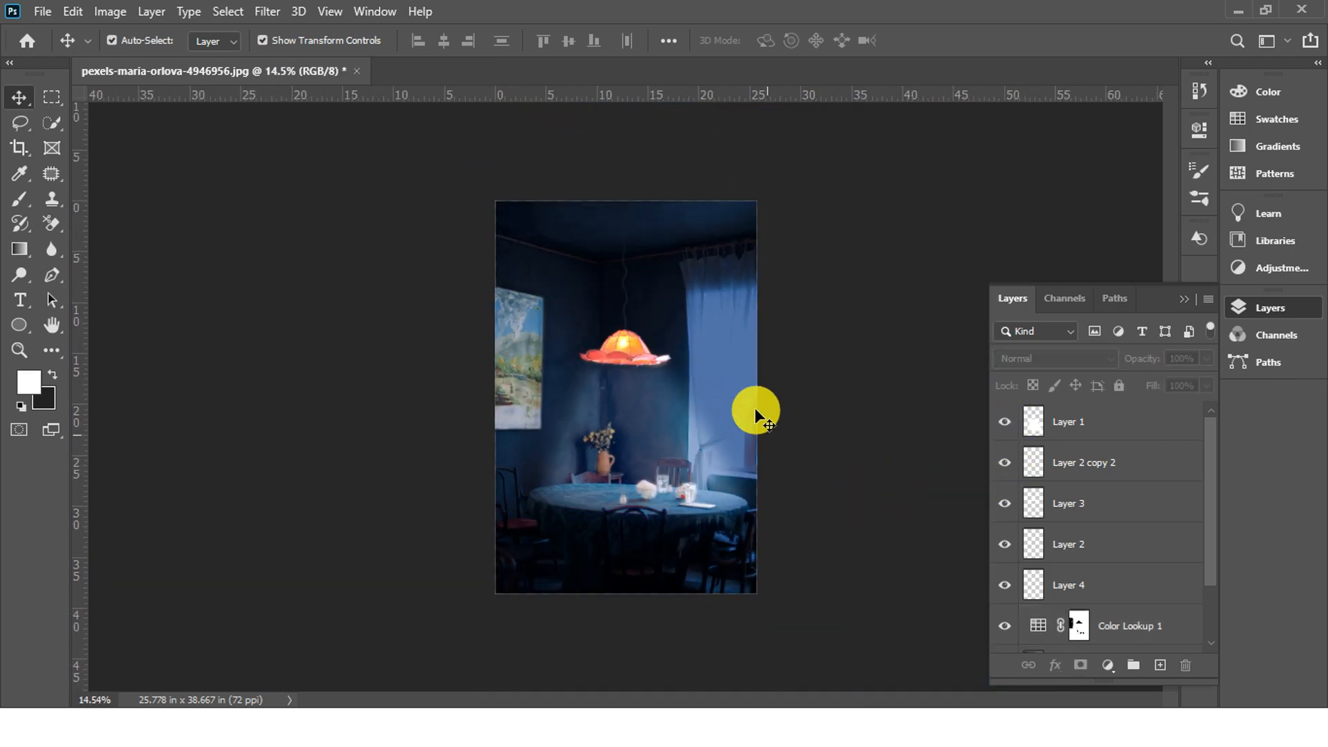
pyautogui.click(719, 401)
# Step: Duplicate Layer 0 copy, set the duplicate's blend mode to Soft Light and compare the scene with and without it
pyautogui.scroll(-2, 1132, 553)
pyautogui.click(1112, 606)
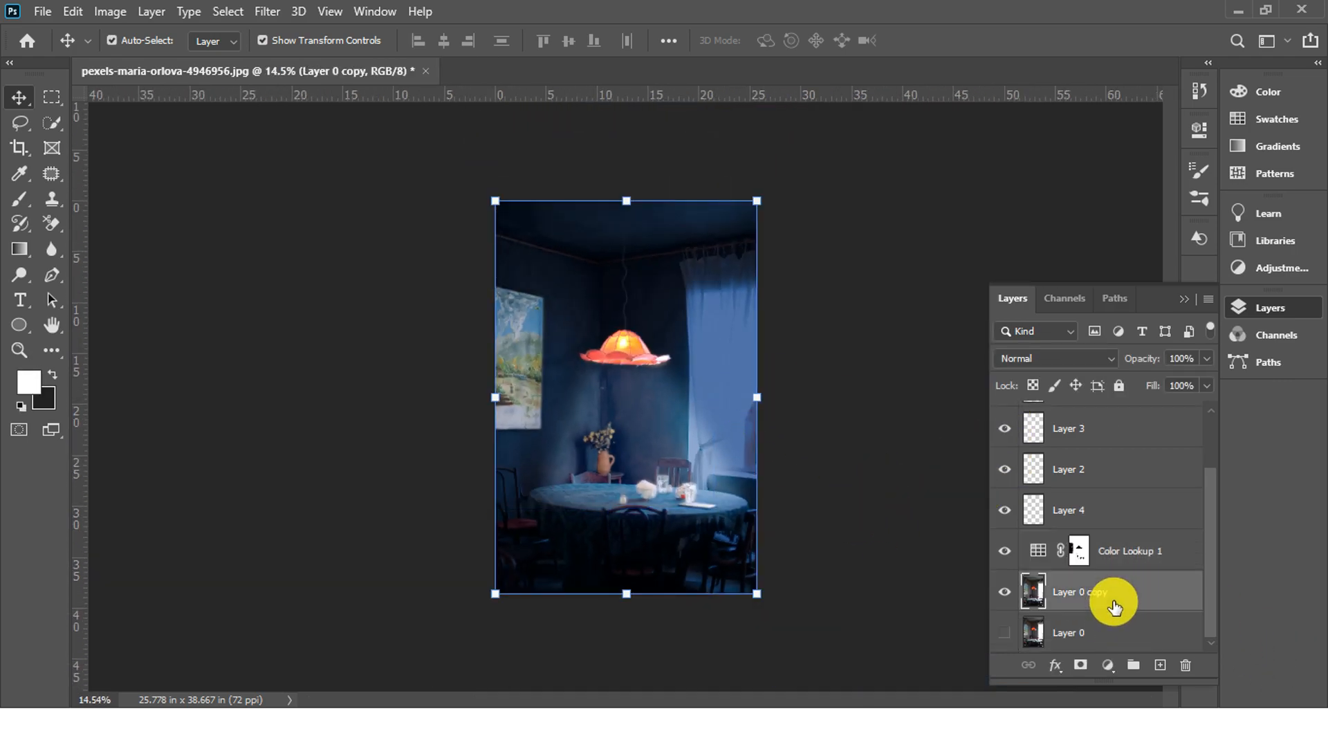
pyautogui.moveTo(1134, 606); pyautogui.dragTo(1161, 665)
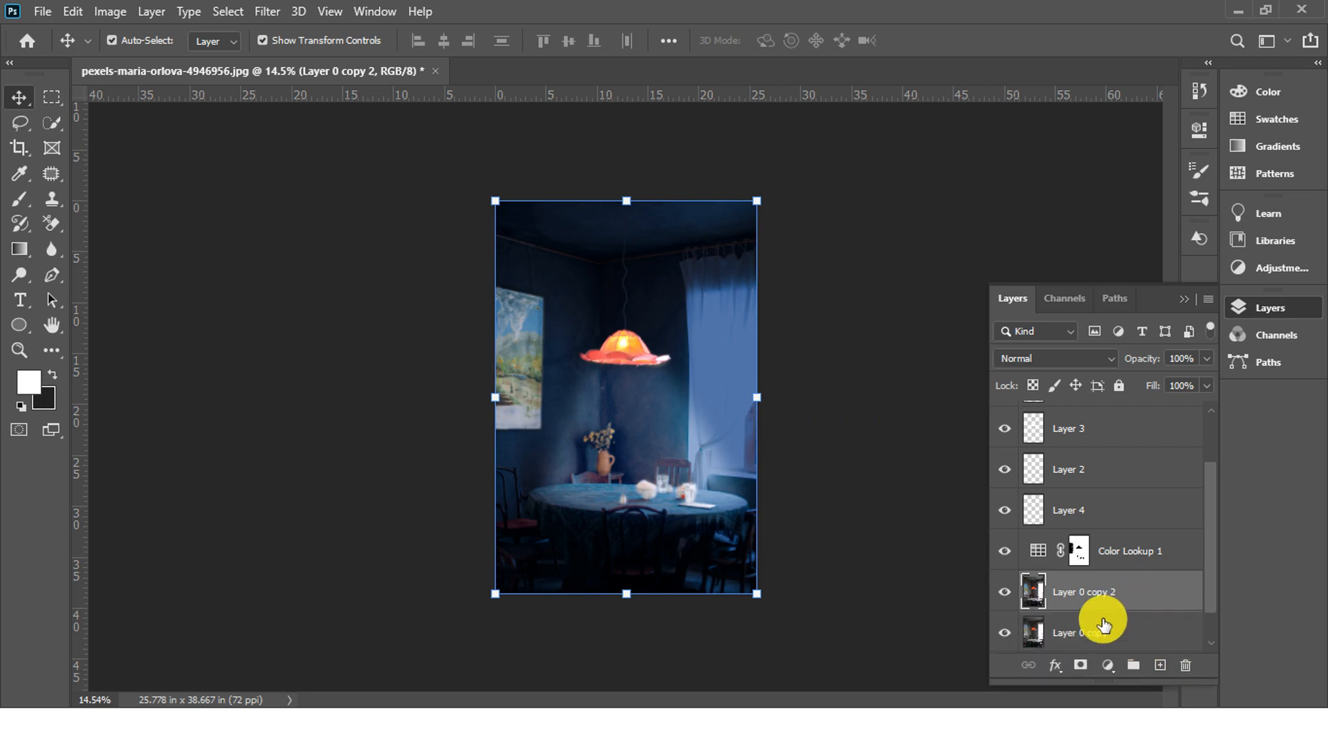
pyautogui.click(1051, 358)
pyautogui.click(1051, 468)
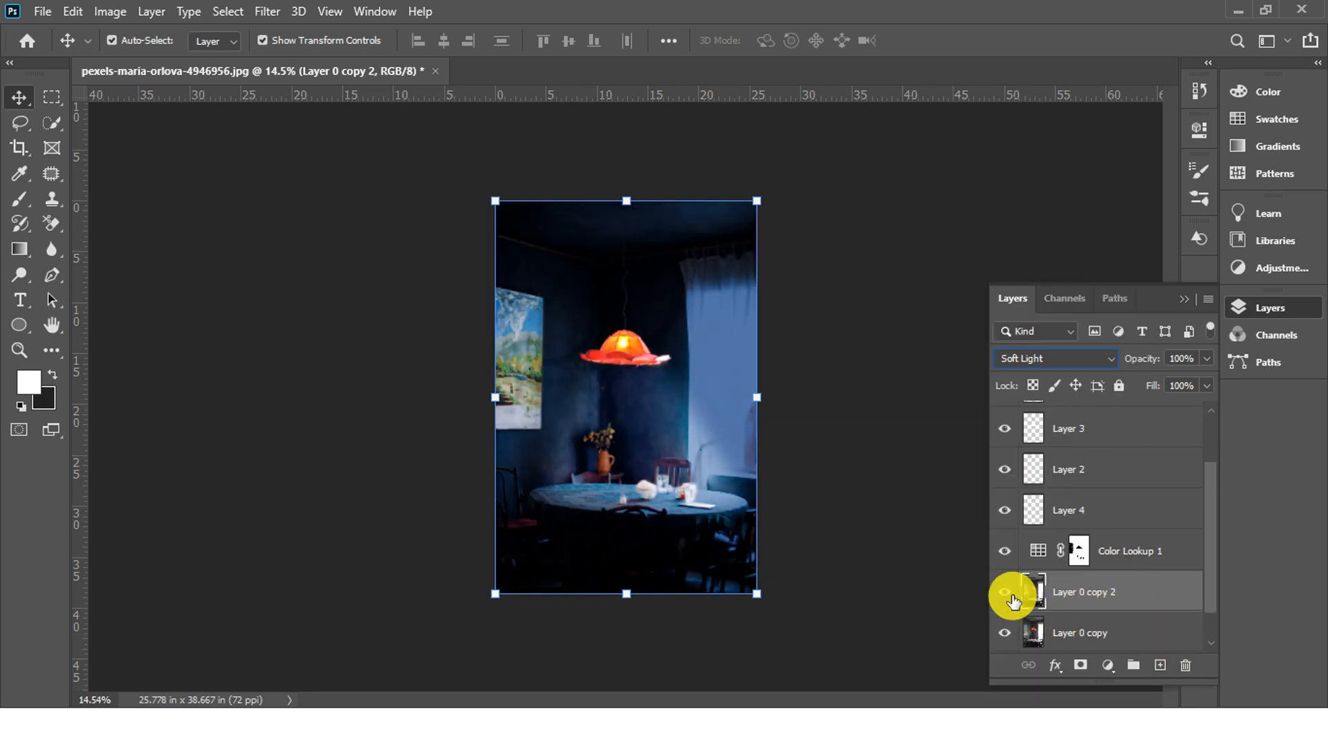
pyautogui.click(1009, 594)
pyautogui.click(1008, 594)
# Step: Duplicate Layer 1 to strengthen the light beam under the lamp
pyautogui.scroll(2, 1142, 588)
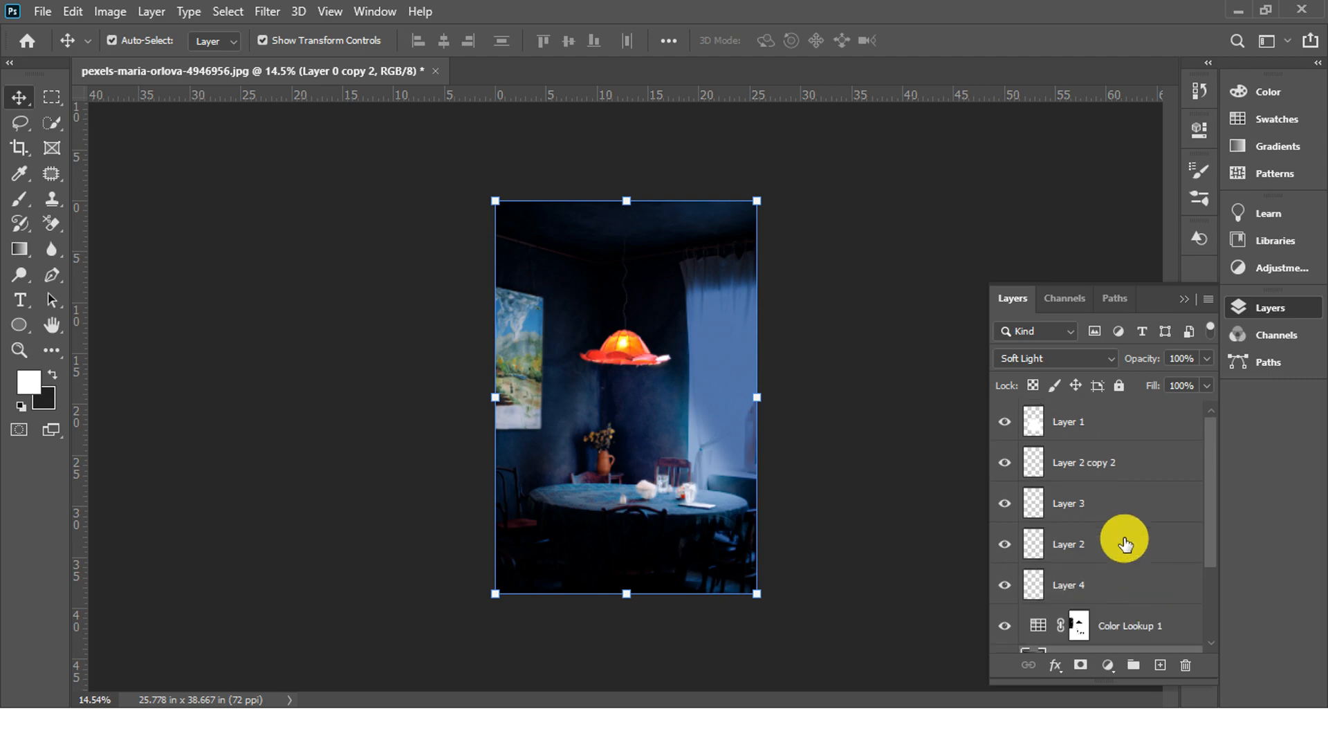
pyautogui.click(1086, 423)
pyautogui.hotkey('ctrl', 'j')
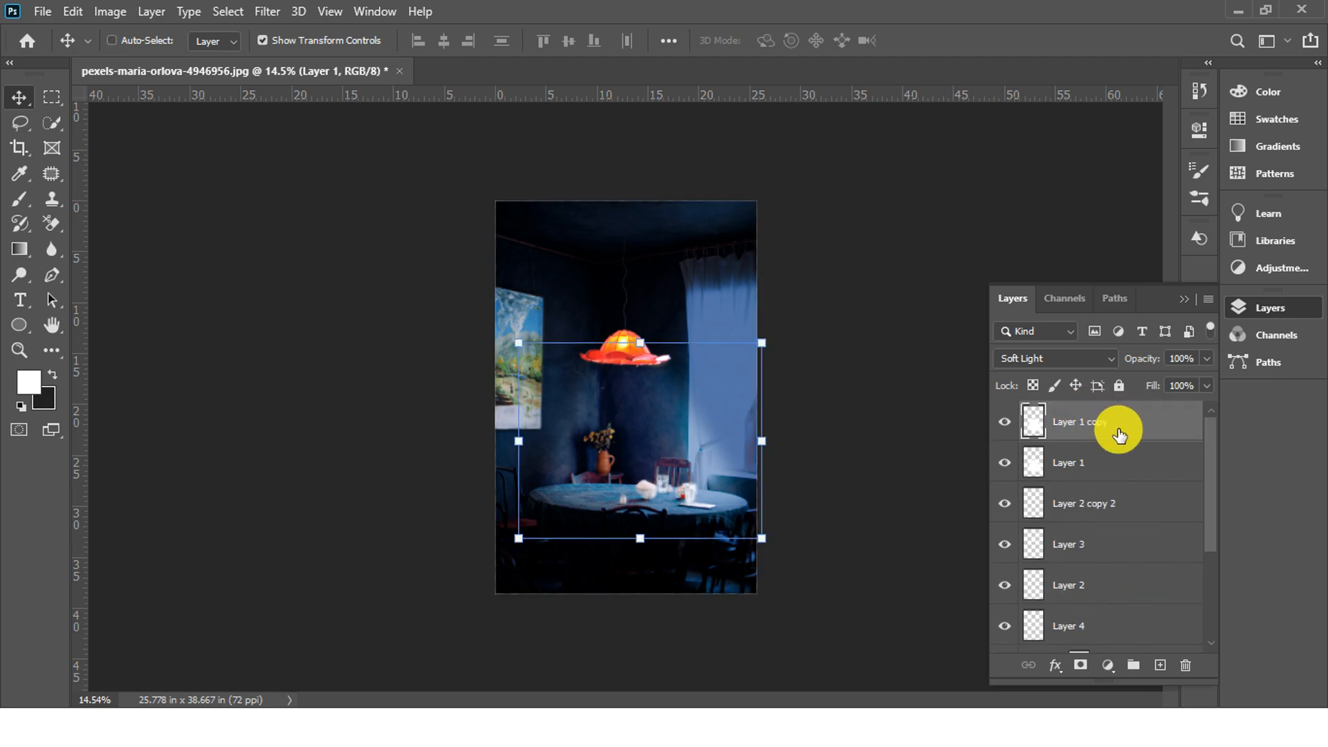
pyautogui.keyDown('ctrl'); pyautogui.click(962, 462); pyautogui.keyUp('ctrl')
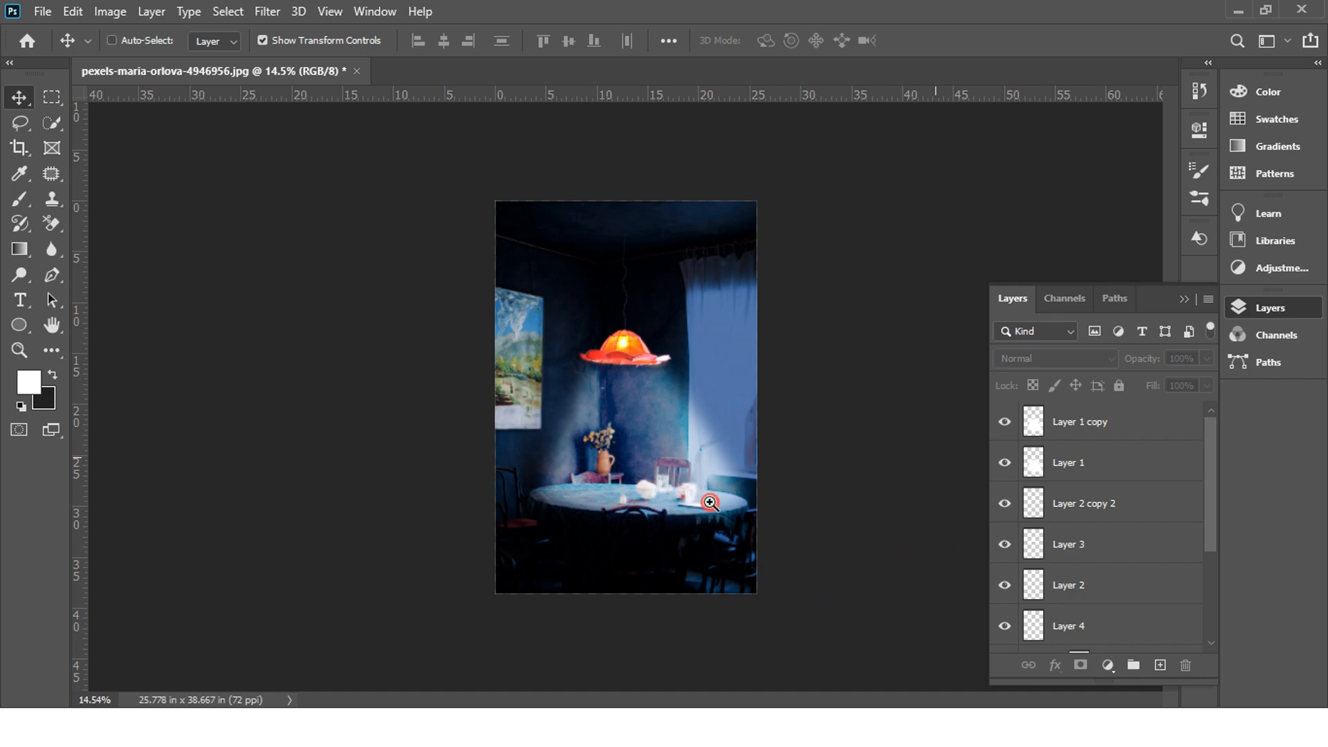
# Step: Add a layer mask to Layer 0 copy 2 and ready the Brush tool with black
pyautogui.moveTo(709, 503); pyautogui.dragTo(767, 537)
pyautogui.moveTo(704, 626); pyautogui.dragTo(713, 456)
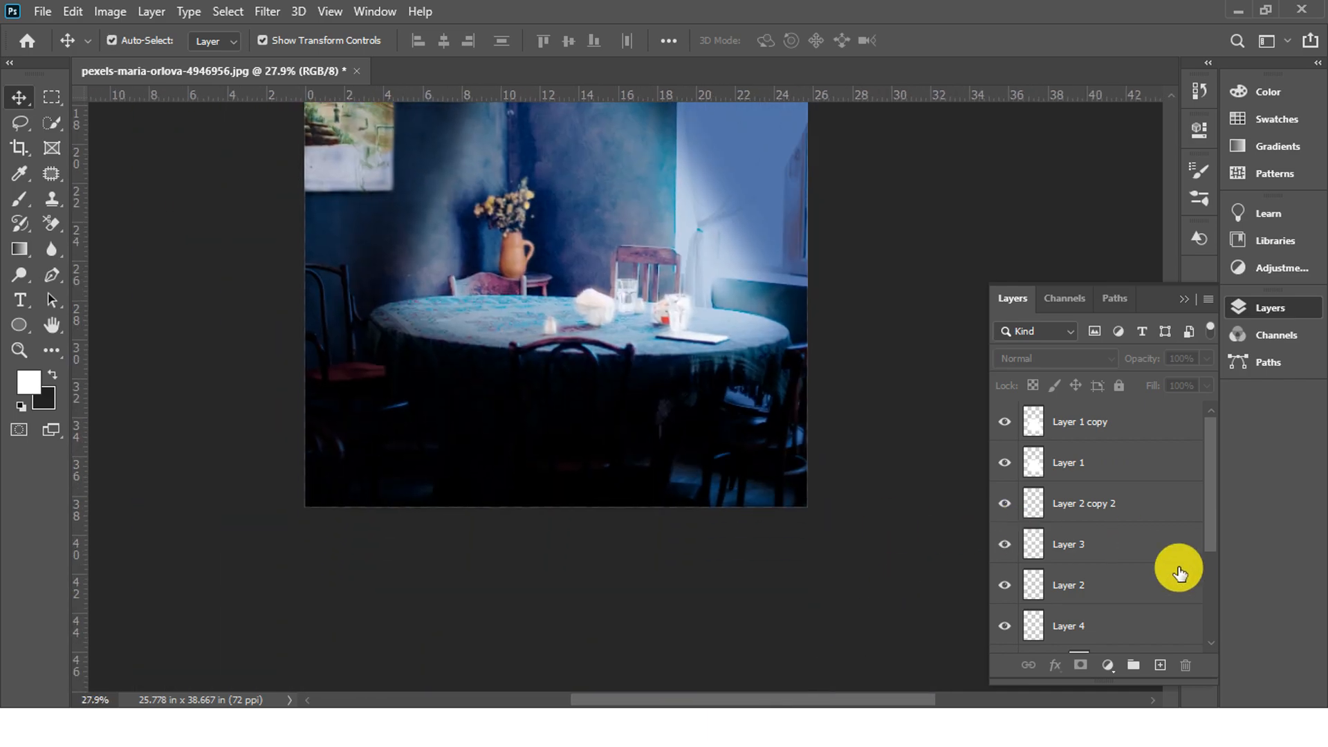
pyautogui.scroll(-4, 1114, 484)
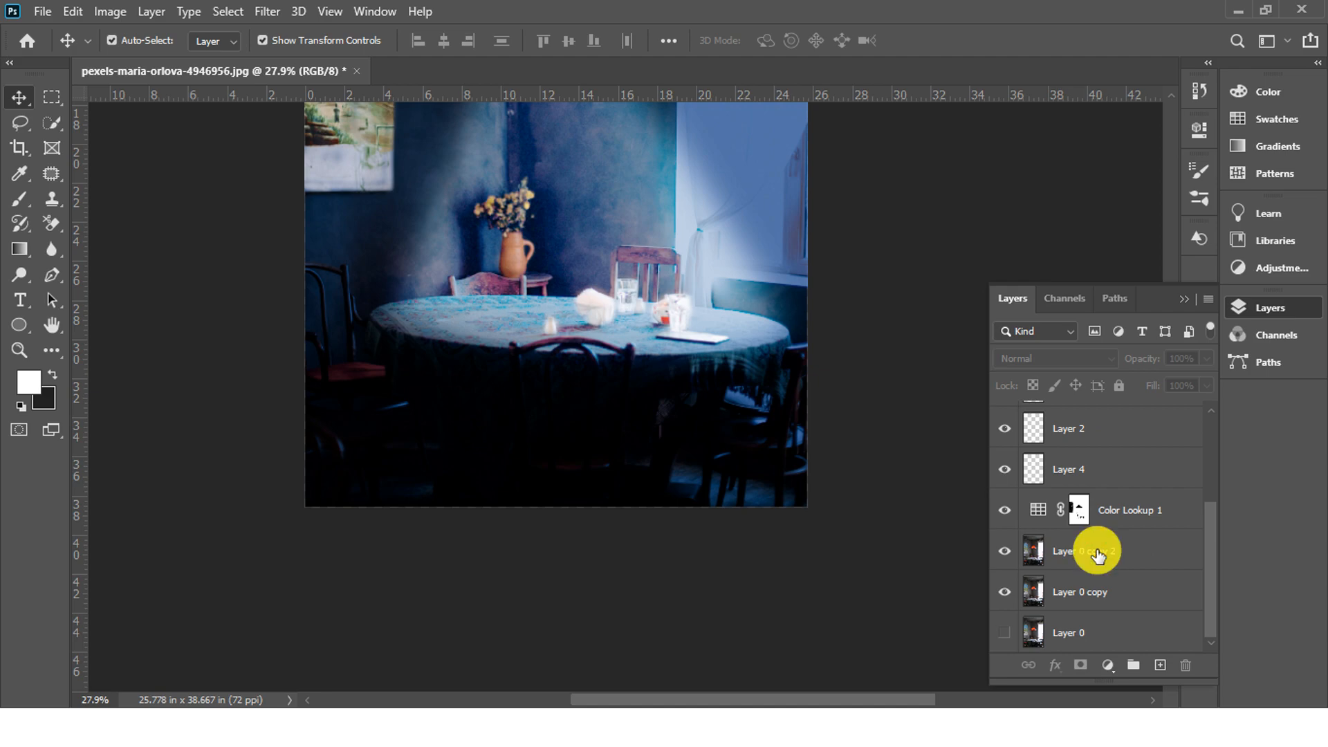
pyautogui.click(1097, 554)
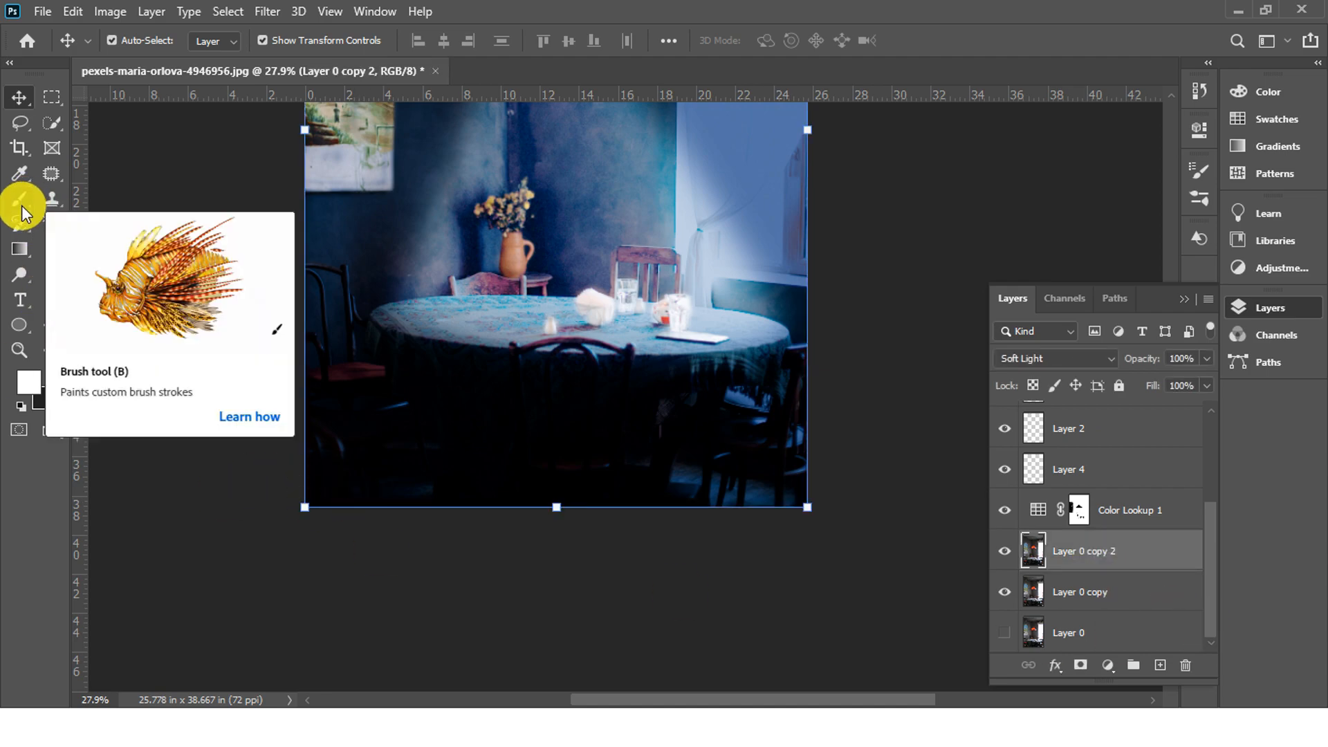
pyautogui.click(1080, 664)
pyautogui.press('x')
pyautogui.click(30, 212)
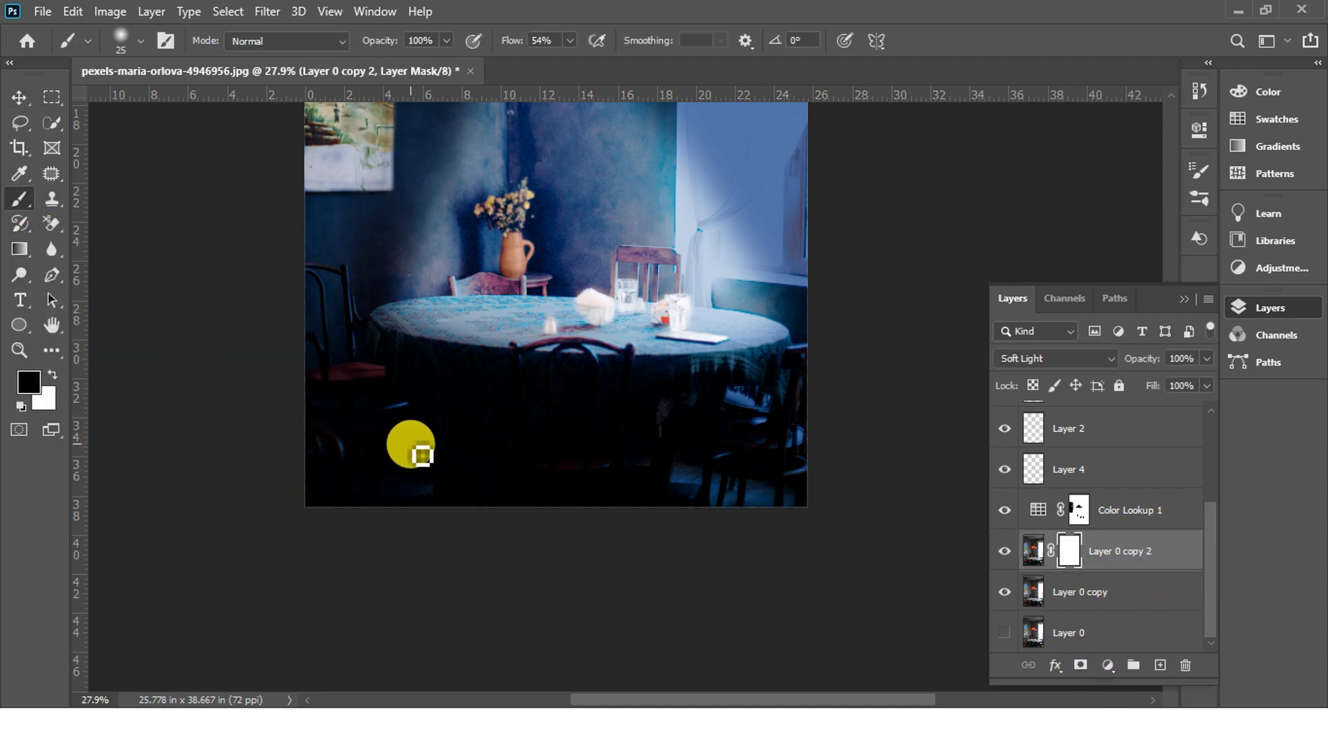
# Step: Paint black over the dark chairs, floor and outer areas of the room on the Layer 0 copy 2 mask with a 900-pixel brush
pyautogui.moveTo(462, 477)
pyautogui.mouseDown()
pyautogui.moveTo(434, 469)
pyautogui.moveTo(575, 451)
pyautogui.moveTo(838, 480)
pyautogui.moveTo(296, 417)
pyautogui.mouseUp()
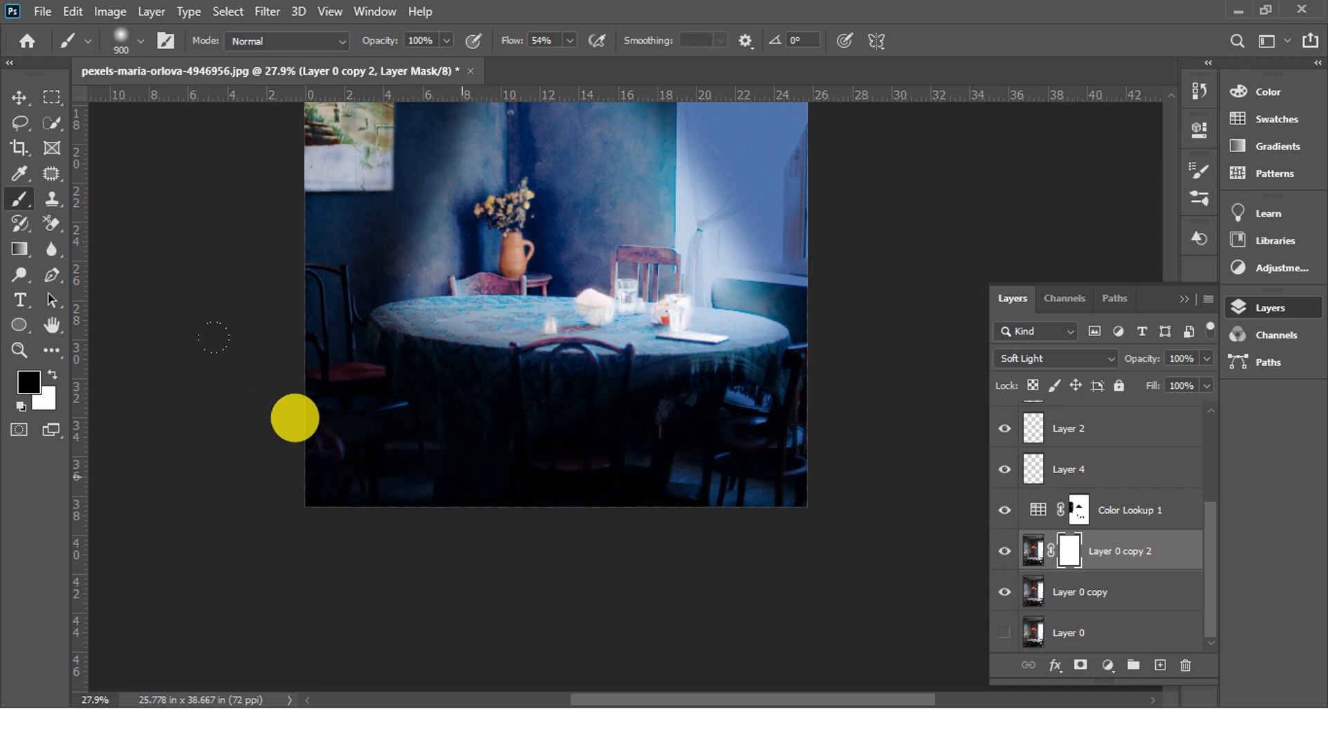
pyautogui.click(1005, 551)
pyautogui.click(1005, 551)
pyautogui.click(1005, 551)
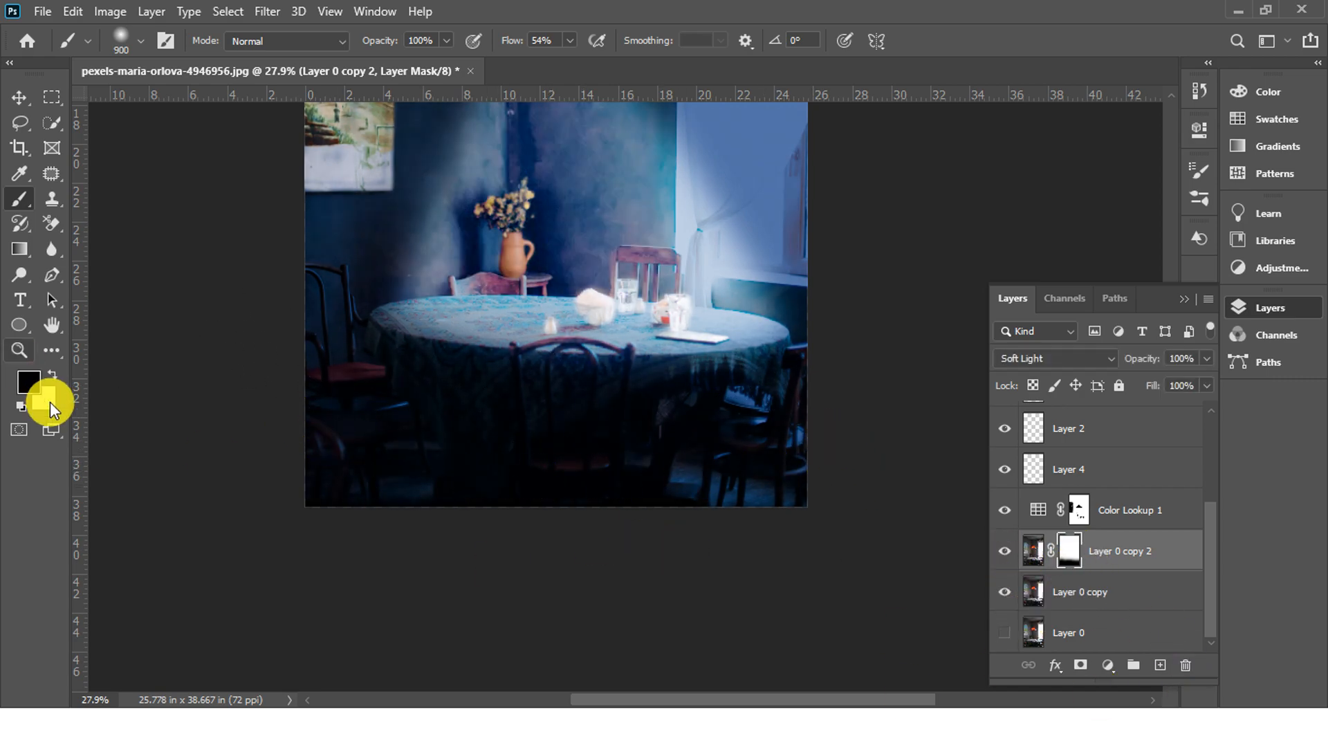
pyautogui.press('x')
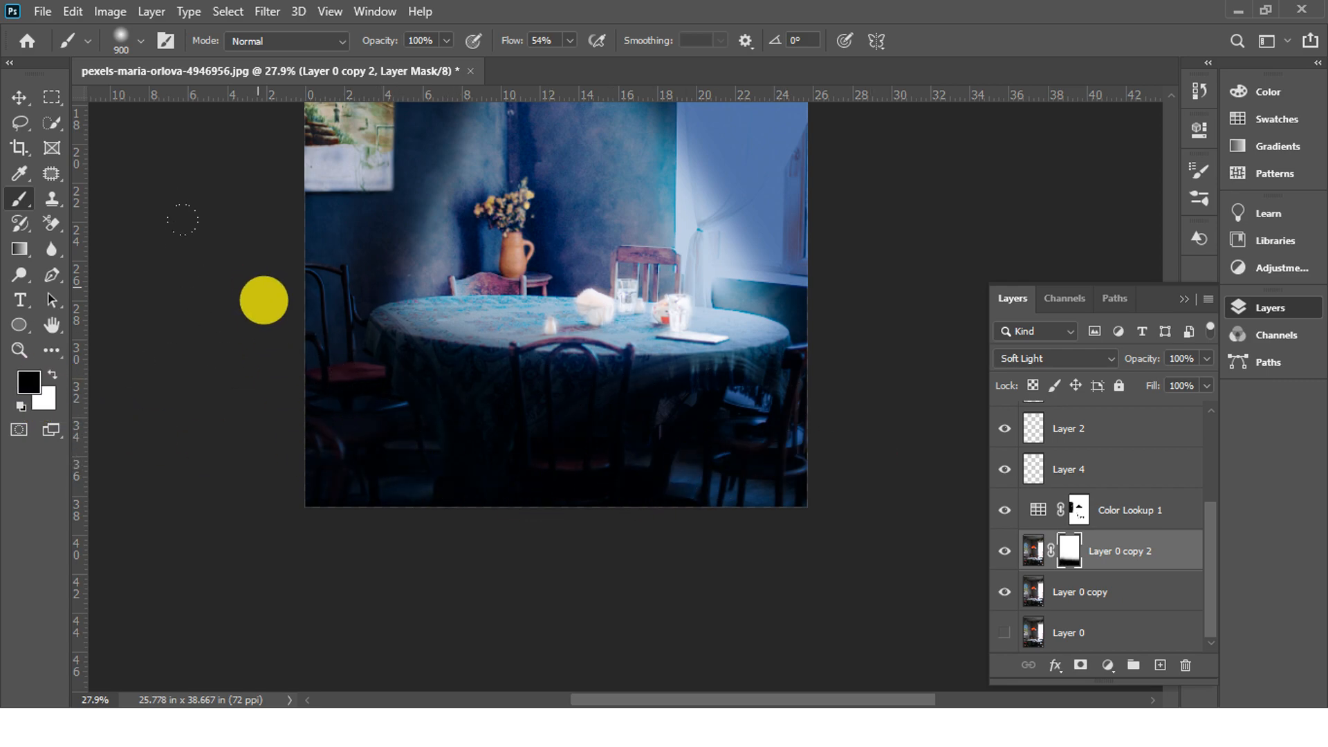
pyautogui.scroll(5, 777, 445)
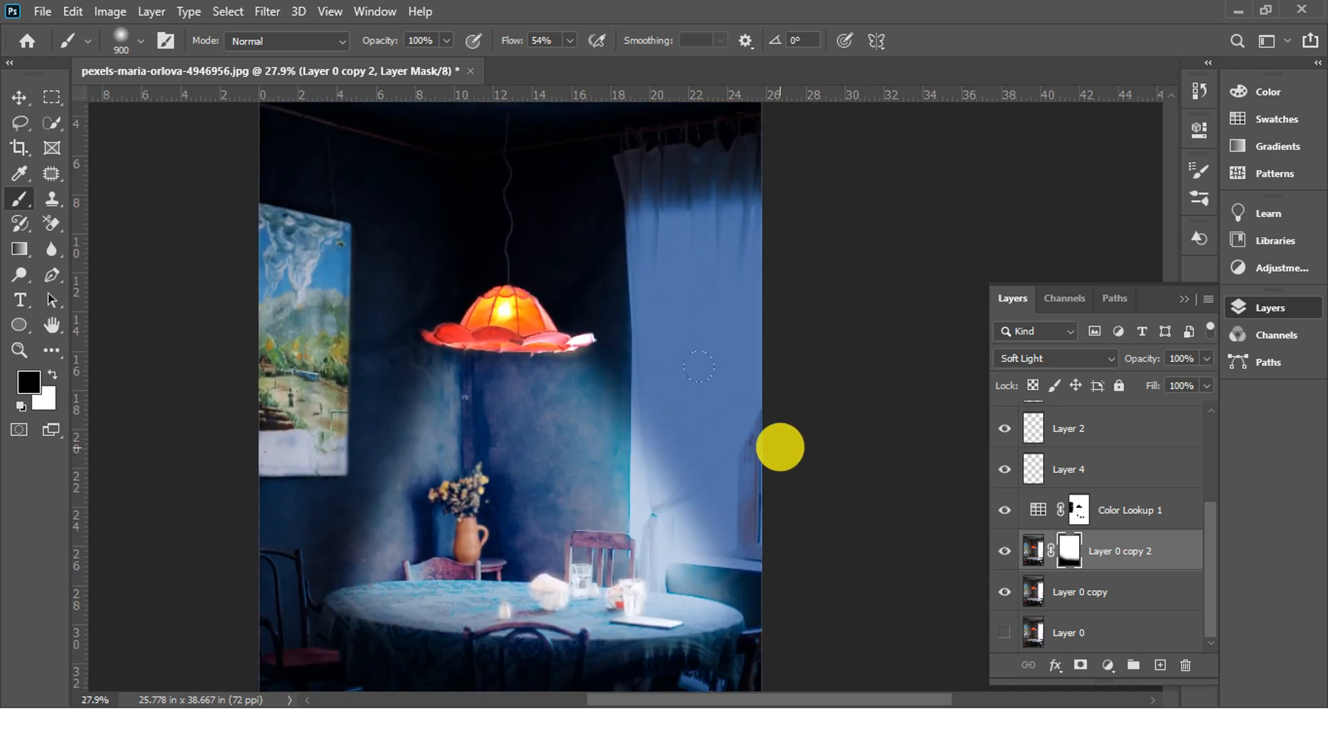
pyautogui.scroll(2, 724, 335)
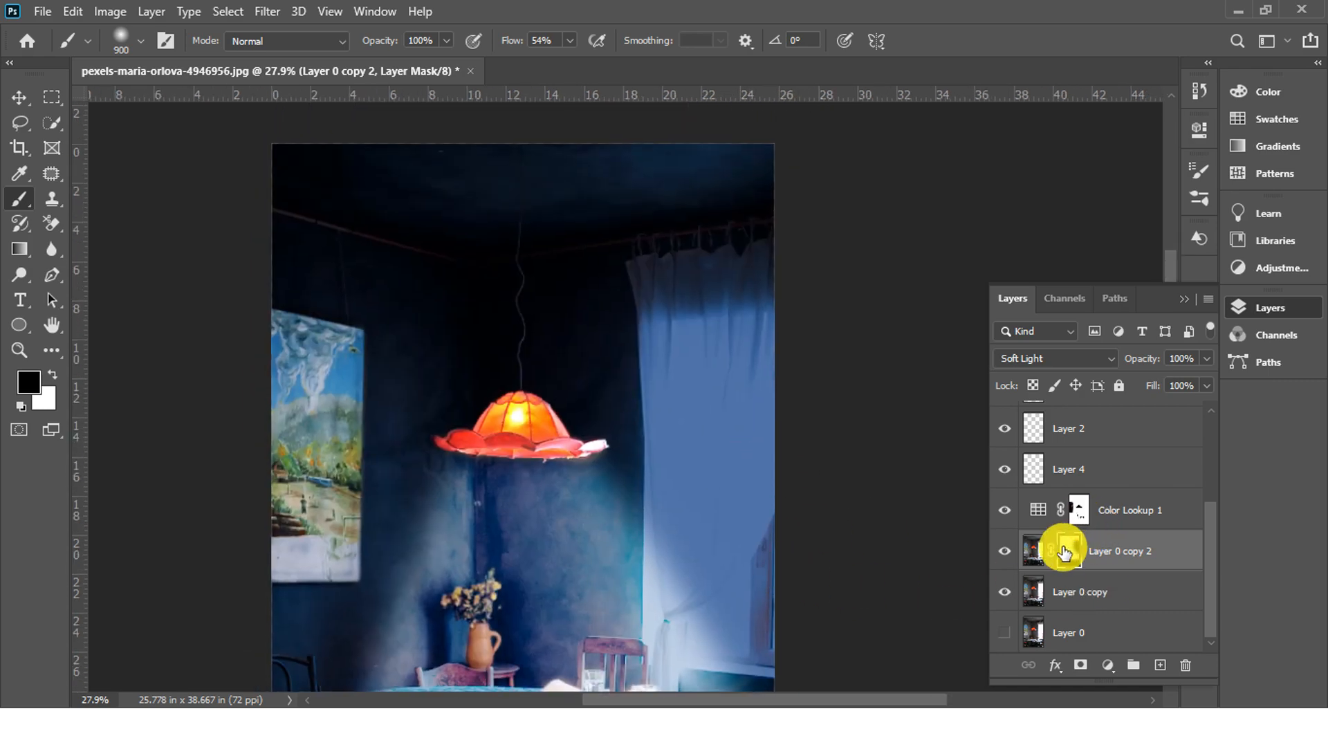